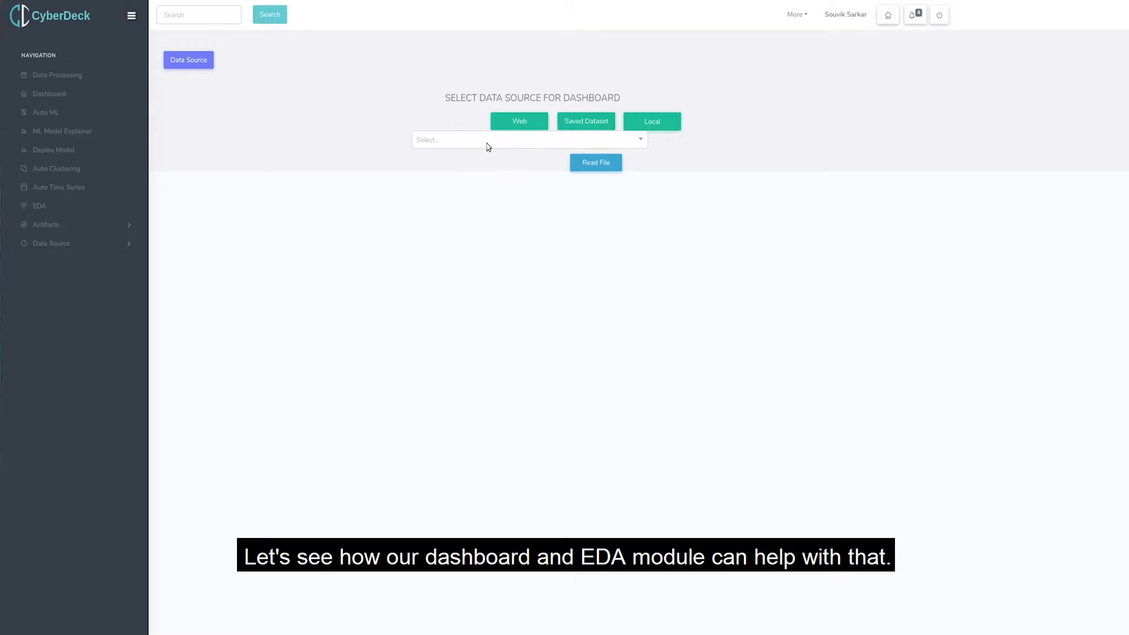
Step: Load the saved dataset bmart_train.csv as the dashboard's data source and view its data
left_click(488, 146)
scroll(476, 221, "down", 5)
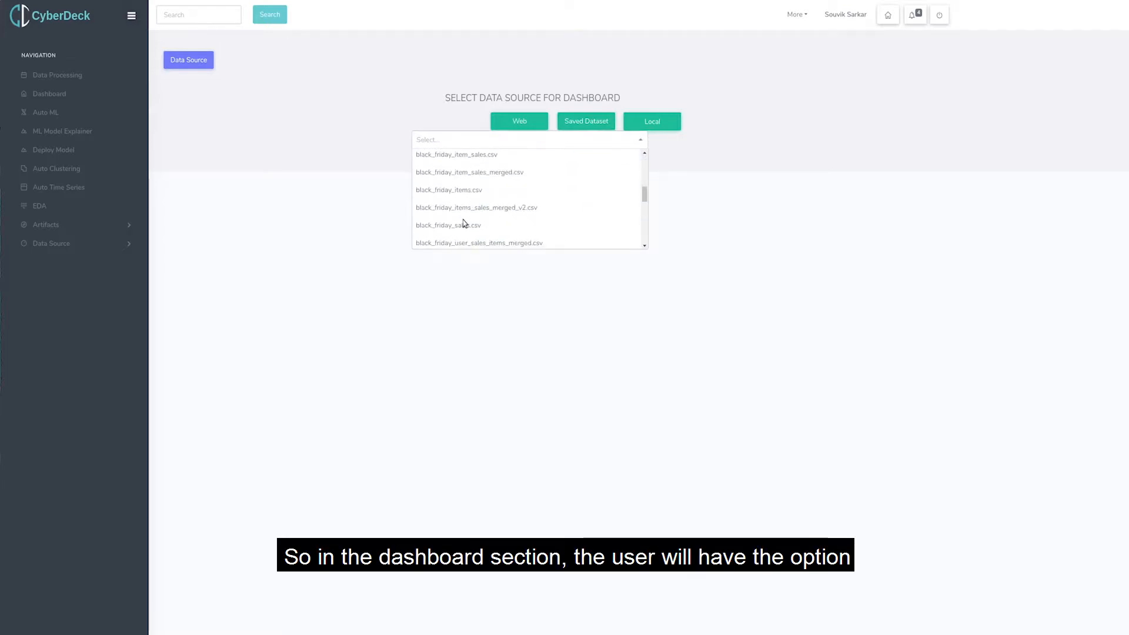
left_click(461, 219)
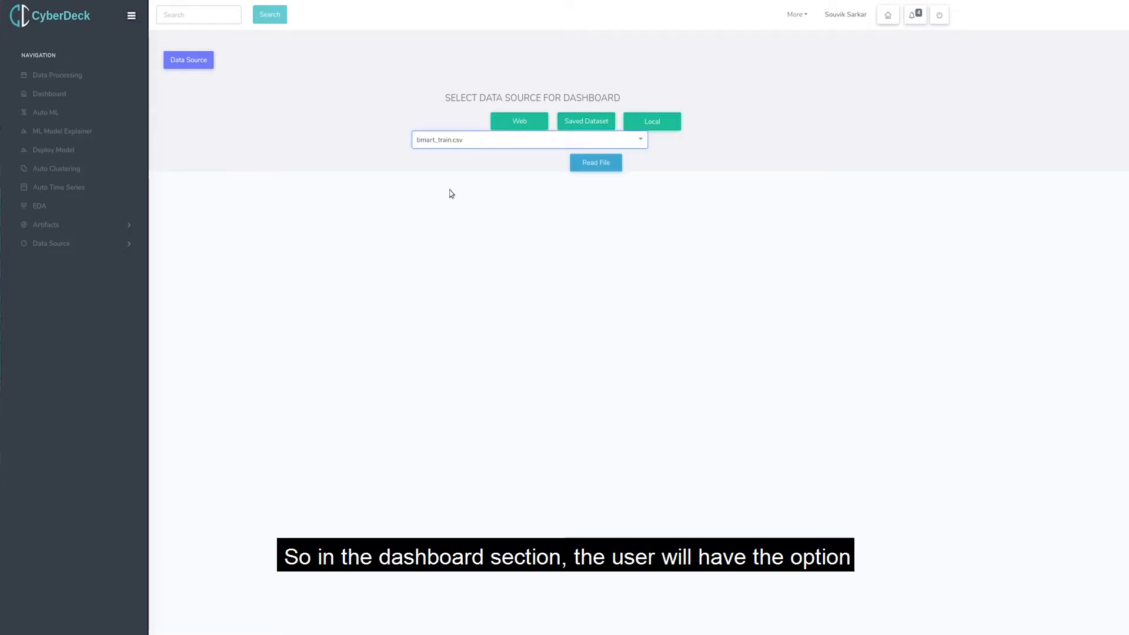
left_click(582, 166)
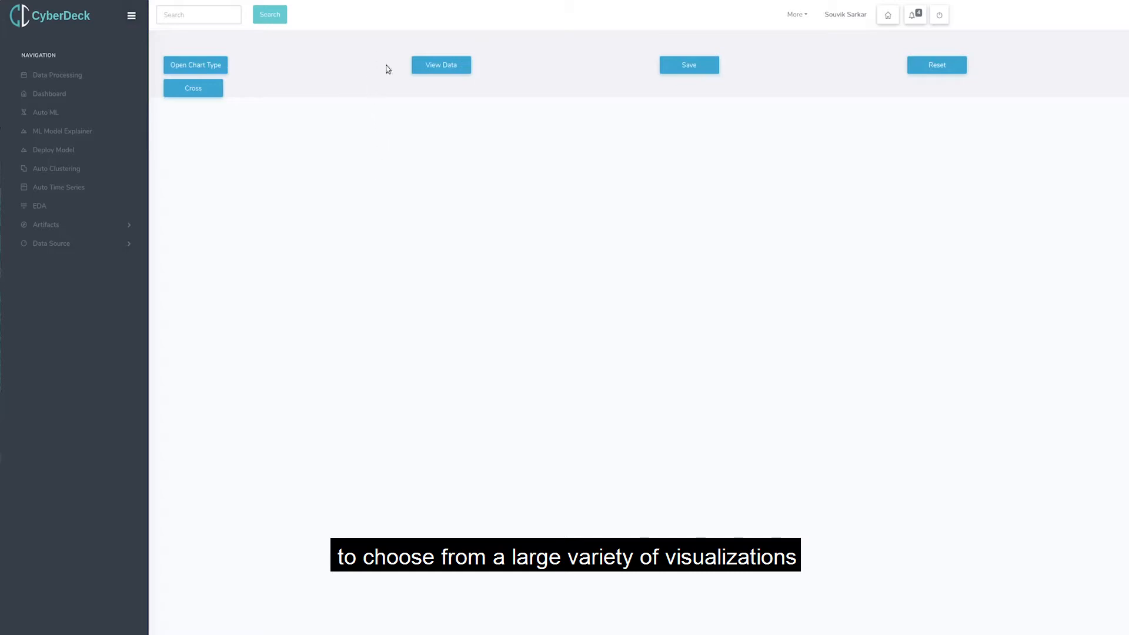
left_click(441, 64)
left_click(670, 255)
Step: Add a bar plot with Item_Type on the X axis and Item_Outlet_Sales on the Y axis, grouped by Outlet_Size
left_click(194, 66)
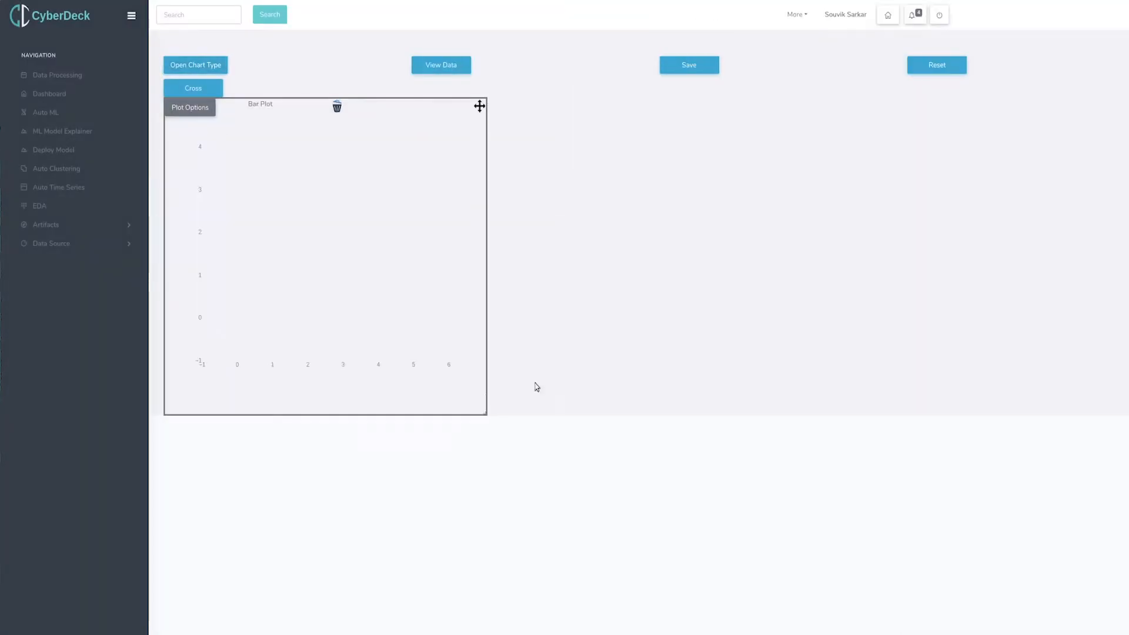
left_click(190, 108)
left_click(551, 58)
left_click(549, 113)
left_click(548, 77)
left_click(546, 164)
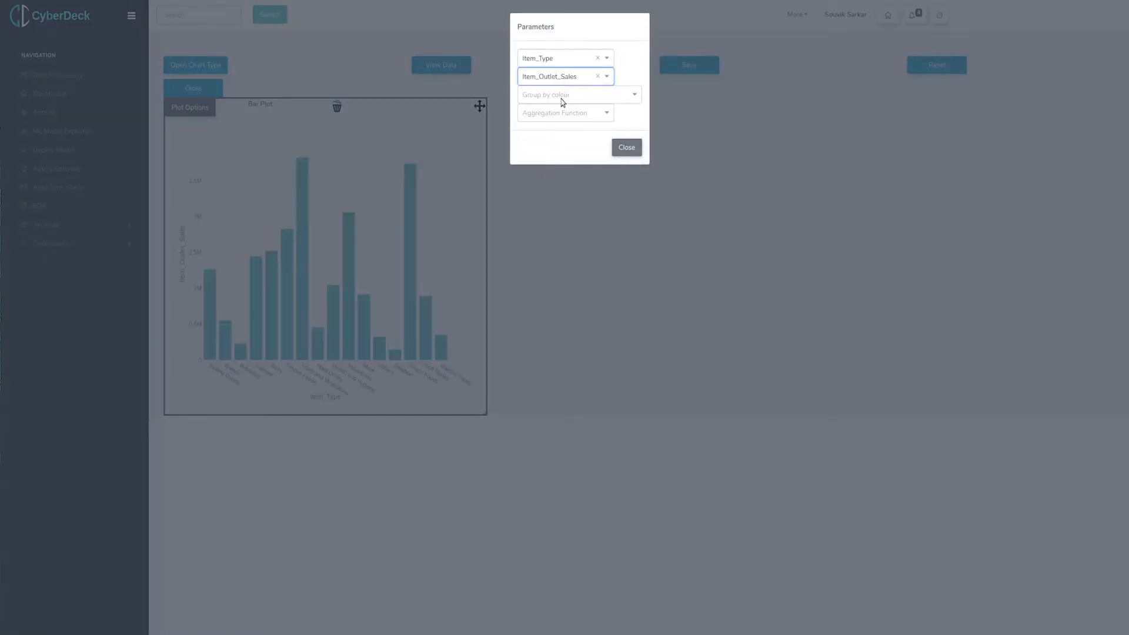
left_click(562, 98)
left_click(538, 182)
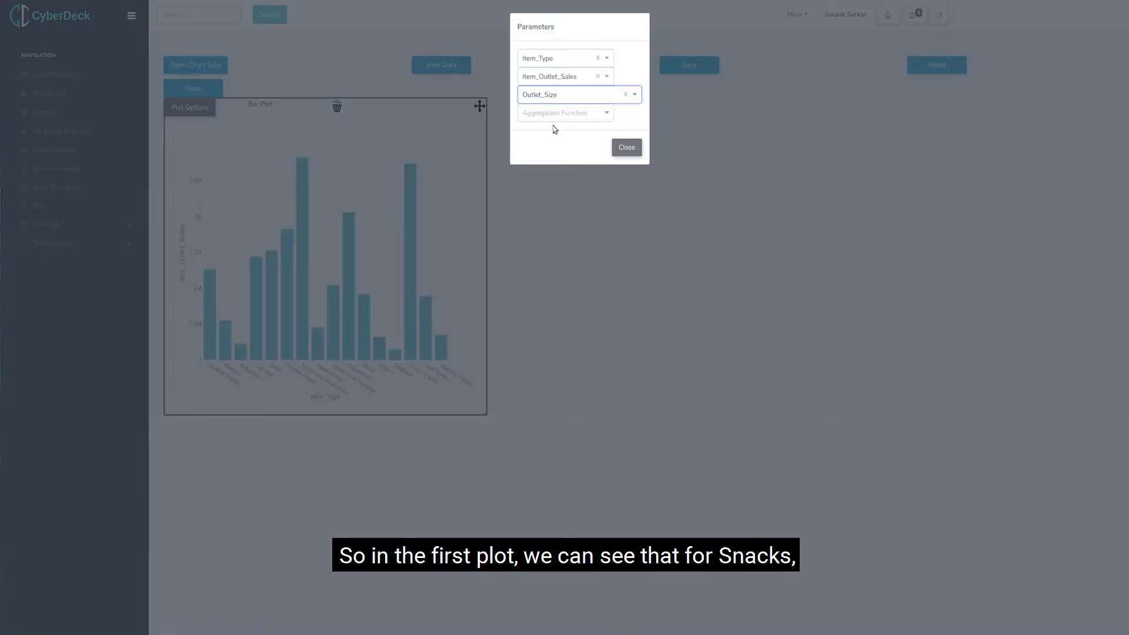
left_click(622, 152)
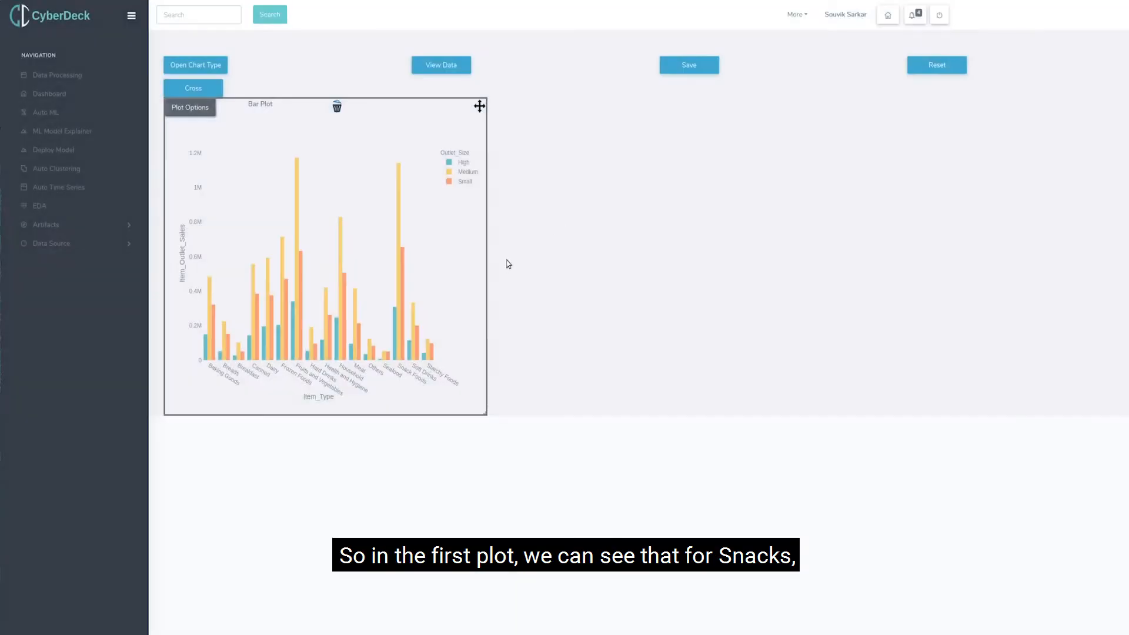
Step: Add a bubble chart to the dashboard and place it beside the bar plot
left_click(207, 66)
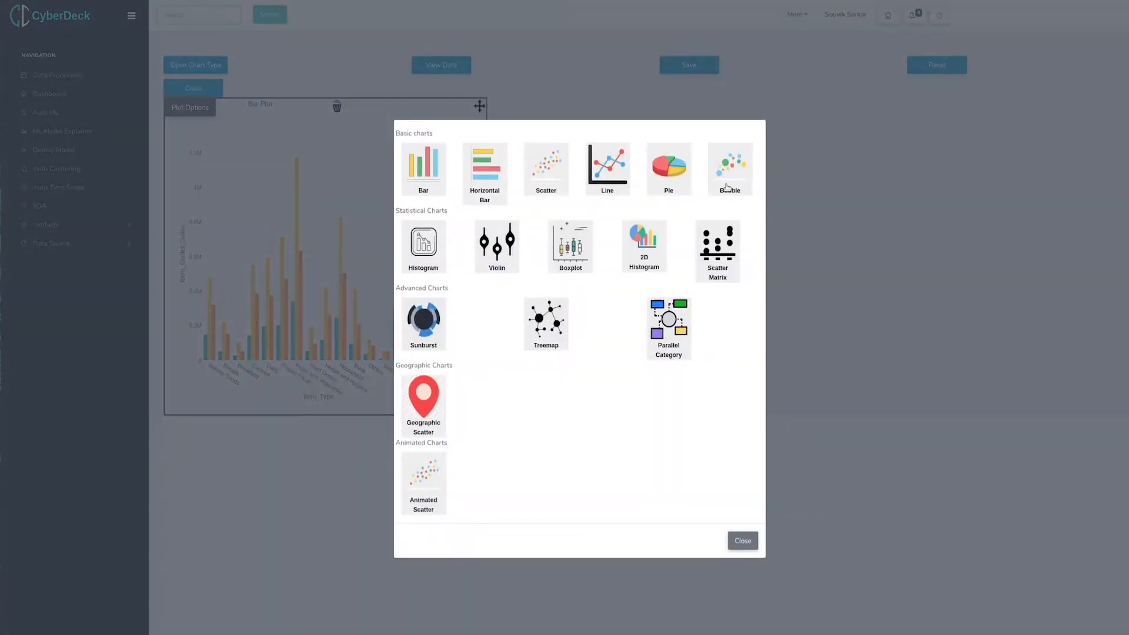
left_click(742, 542)
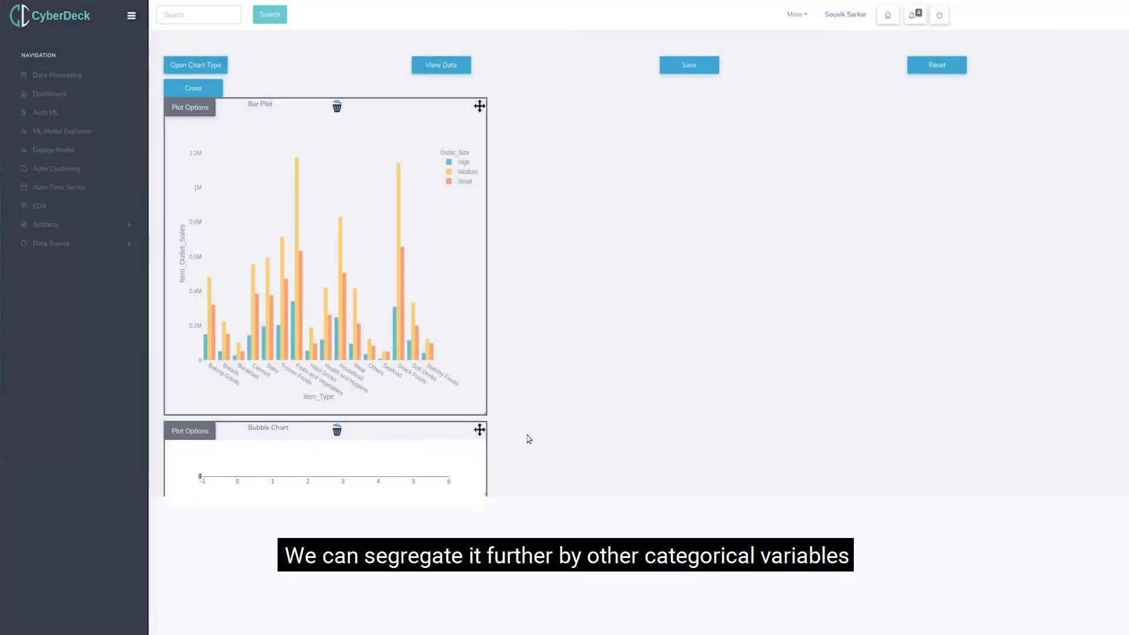
left_click_drag(480, 429, 858, 424)
Step: Set the bubble chart's axes to Item_MRP and Item_Outlet_Sales, with Item_Type as colour and Item_Visibility as bubble size
left_click(518, 107)
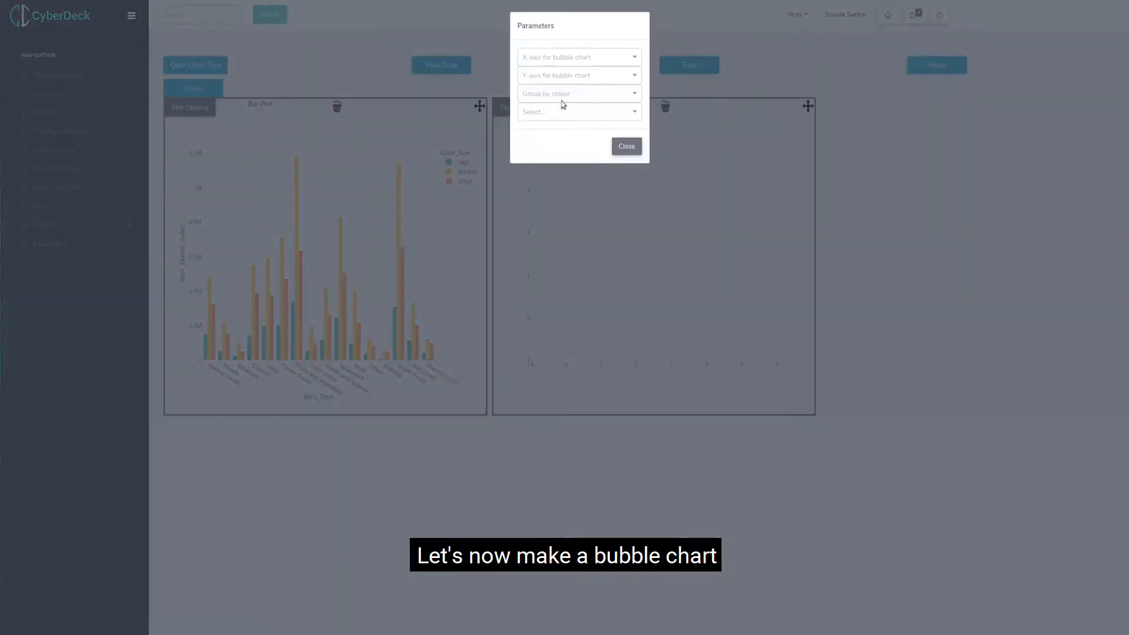
left_click(552, 58)
left_click(551, 110)
left_click(554, 76)
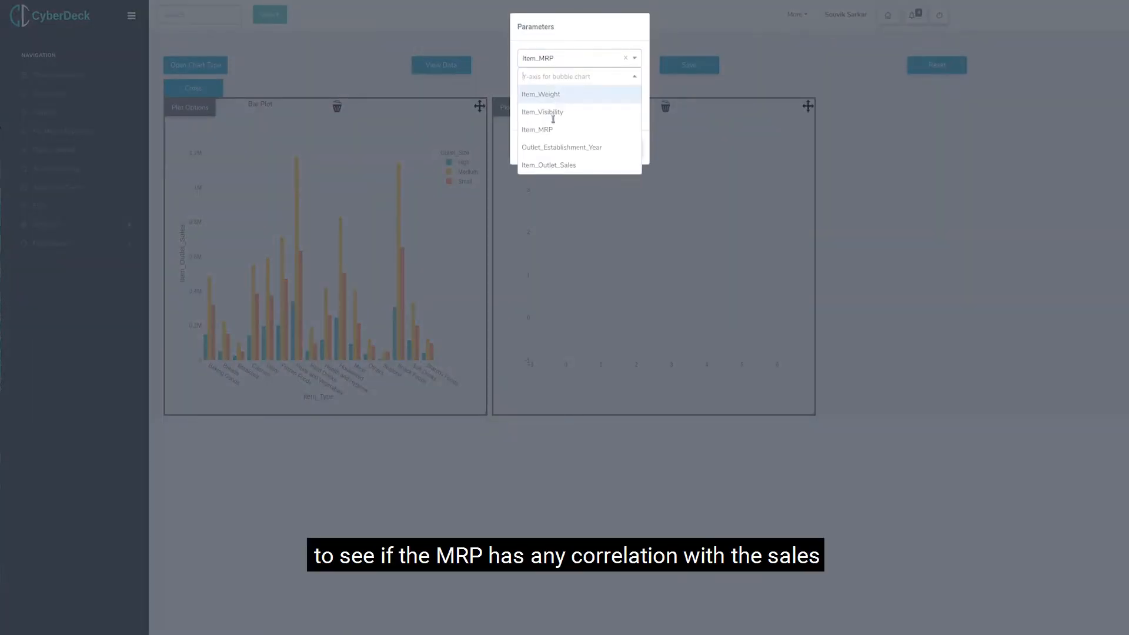
left_click(553, 163)
left_click(553, 94)
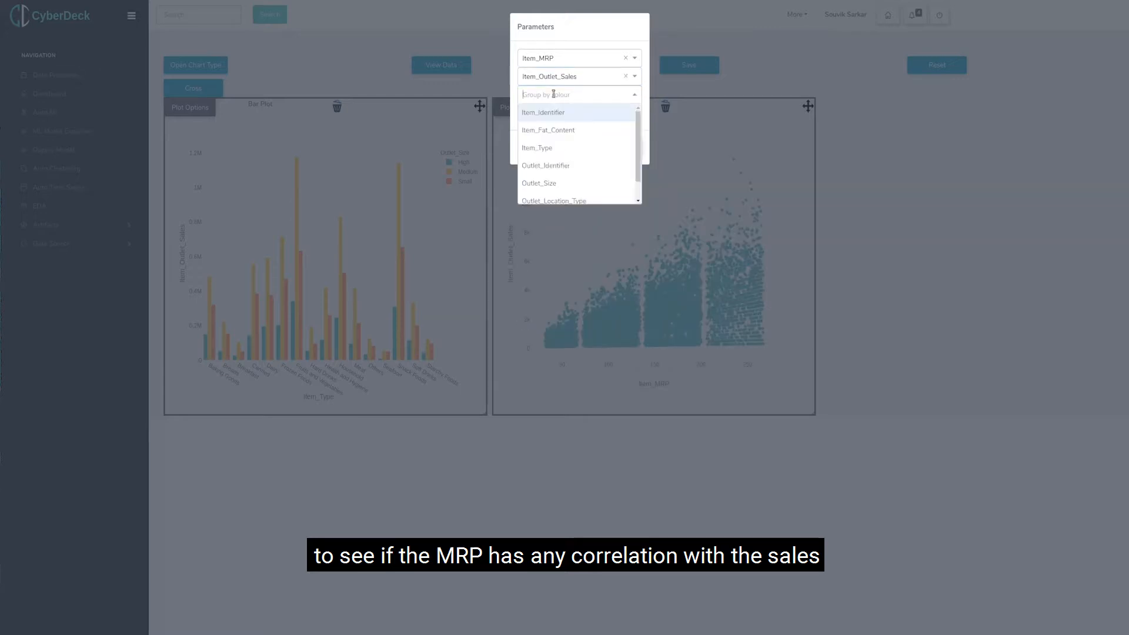
left_click(552, 148)
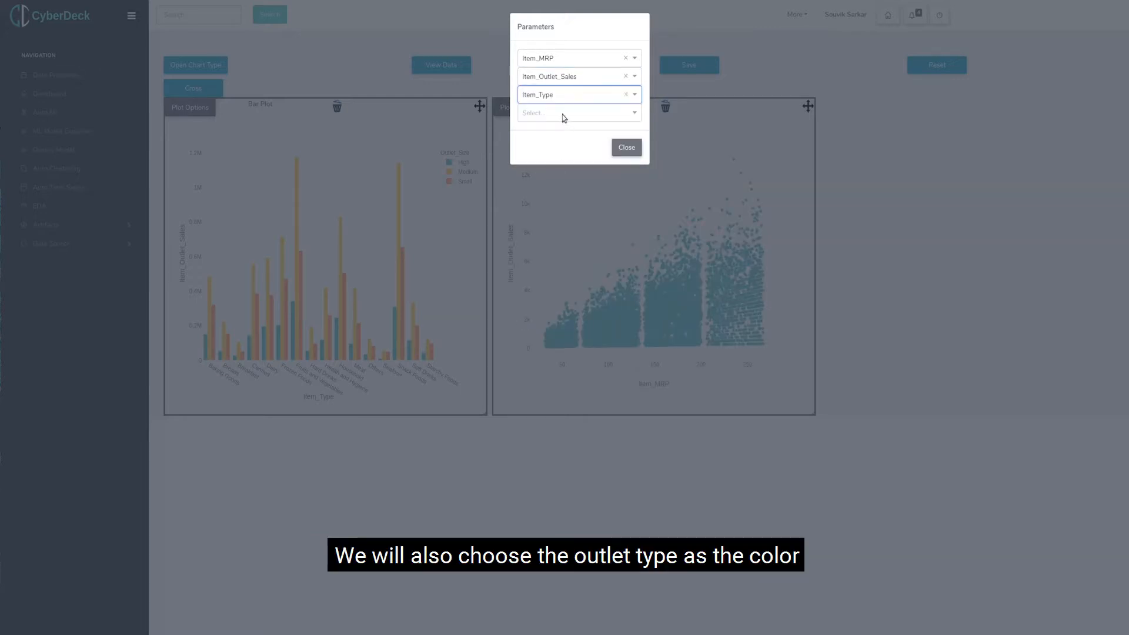
left_click(562, 115)
left_click(559, 147)
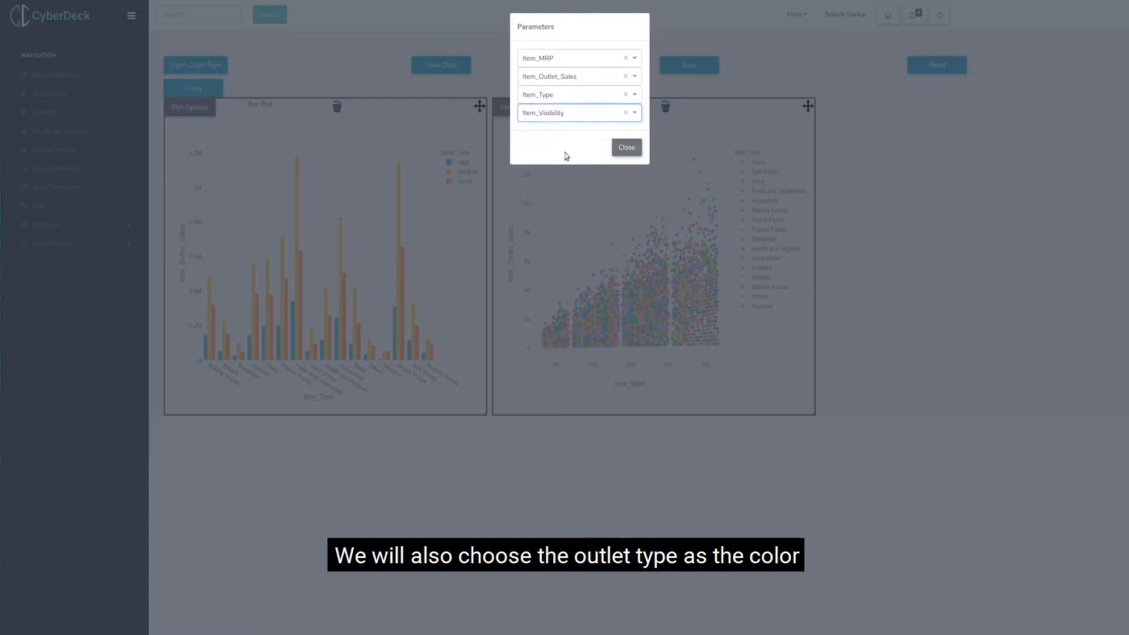
Step: Change the bubble chart's colour grouping to Outlet_Location_Type and widen the chart across the rest of the row
left_click(630, 96)
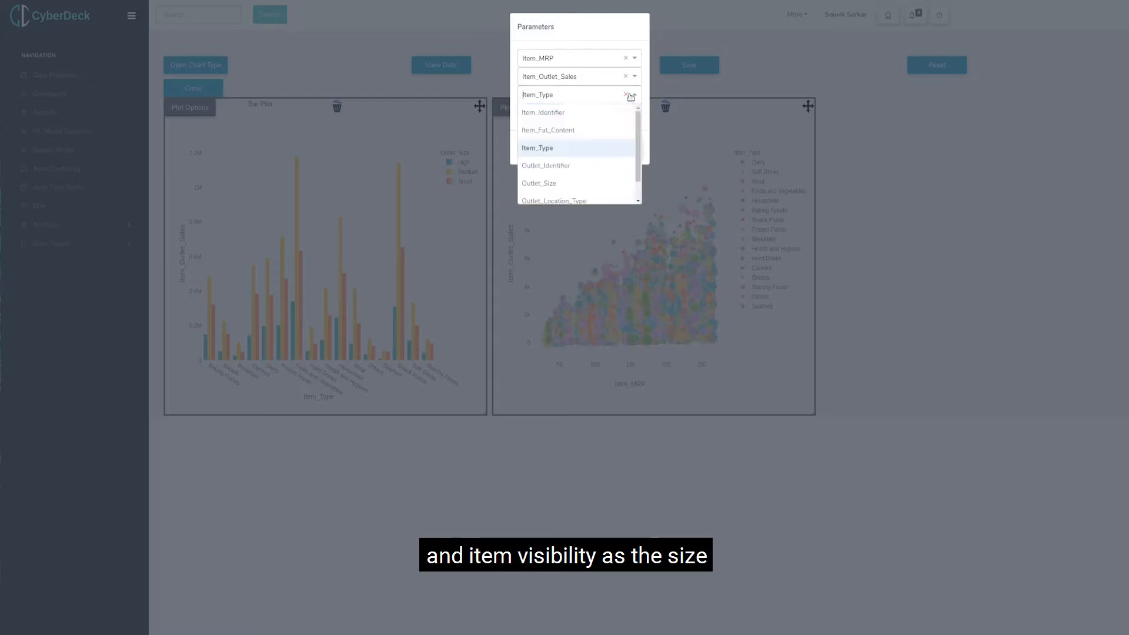
left_click(627, 95)
left_click(592, 94)
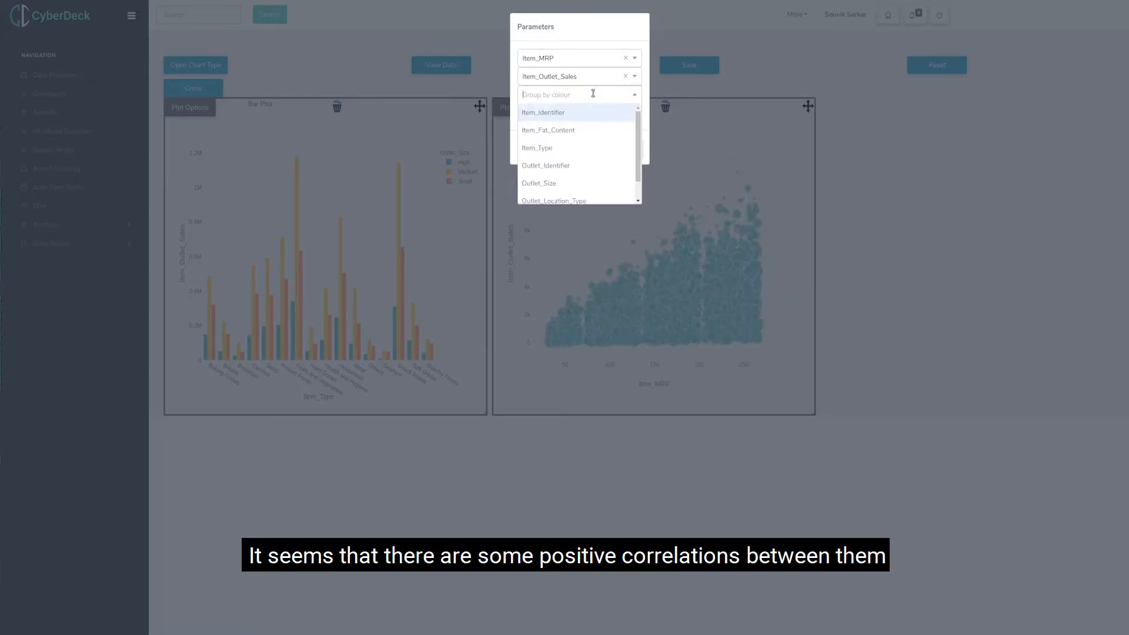
left_click(564, 197)
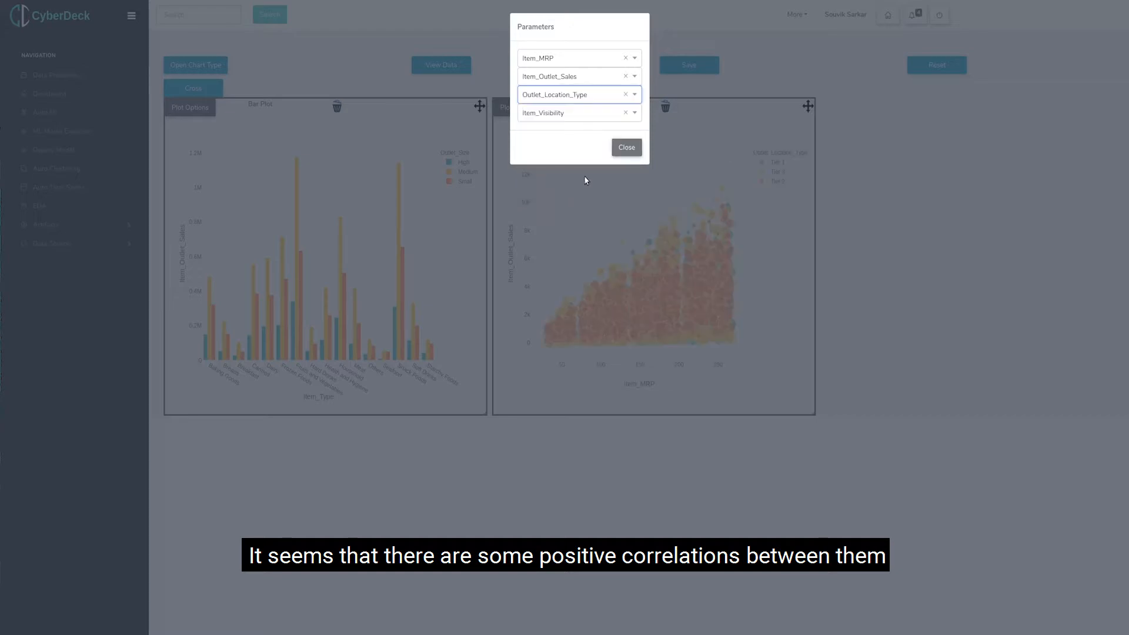
left_click(625, 149)
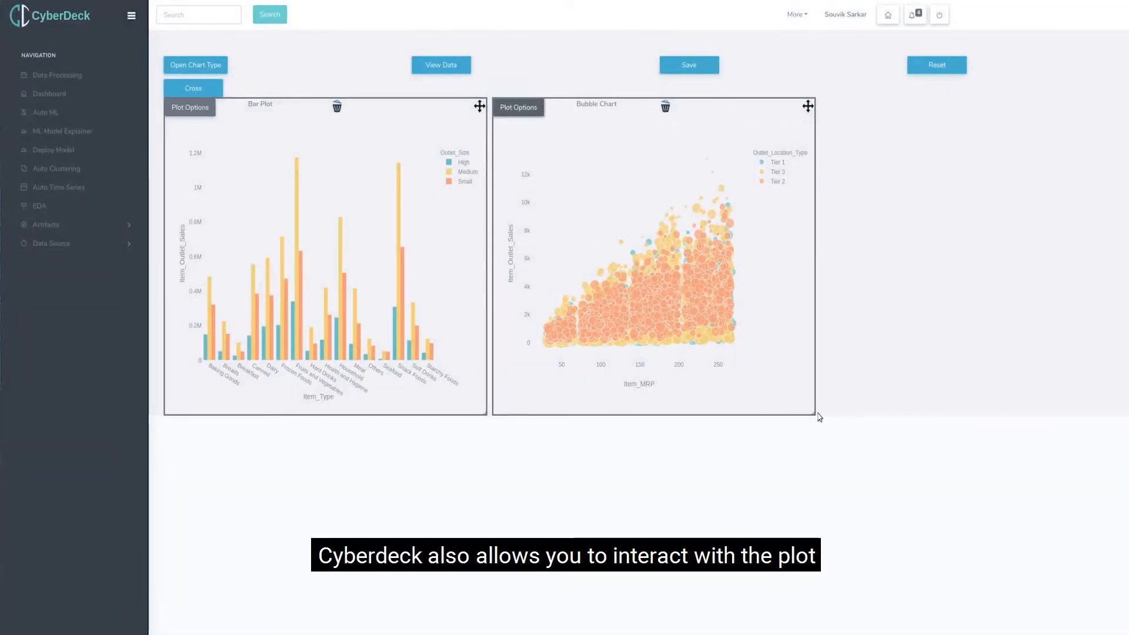
left_click_drag(808, 410, 1123, 413)
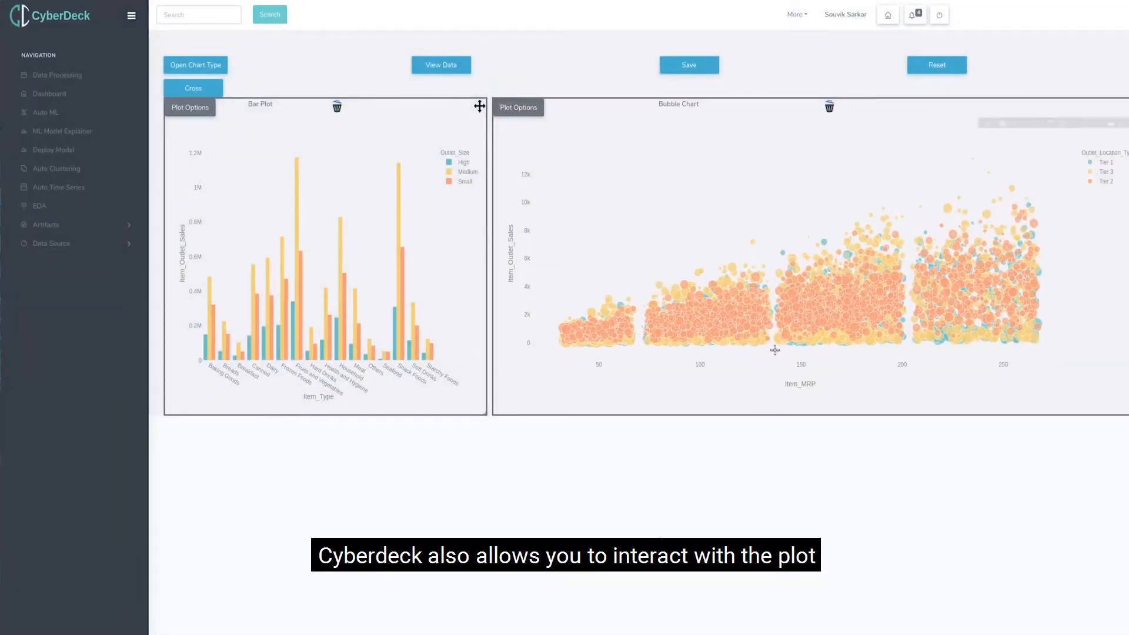
Step: Cross-filter the dashboard by a zoomed-in region of the bubble chart, and again by the Medium Snack Foods bar
left_click_drag(797, 282, 880, 333)
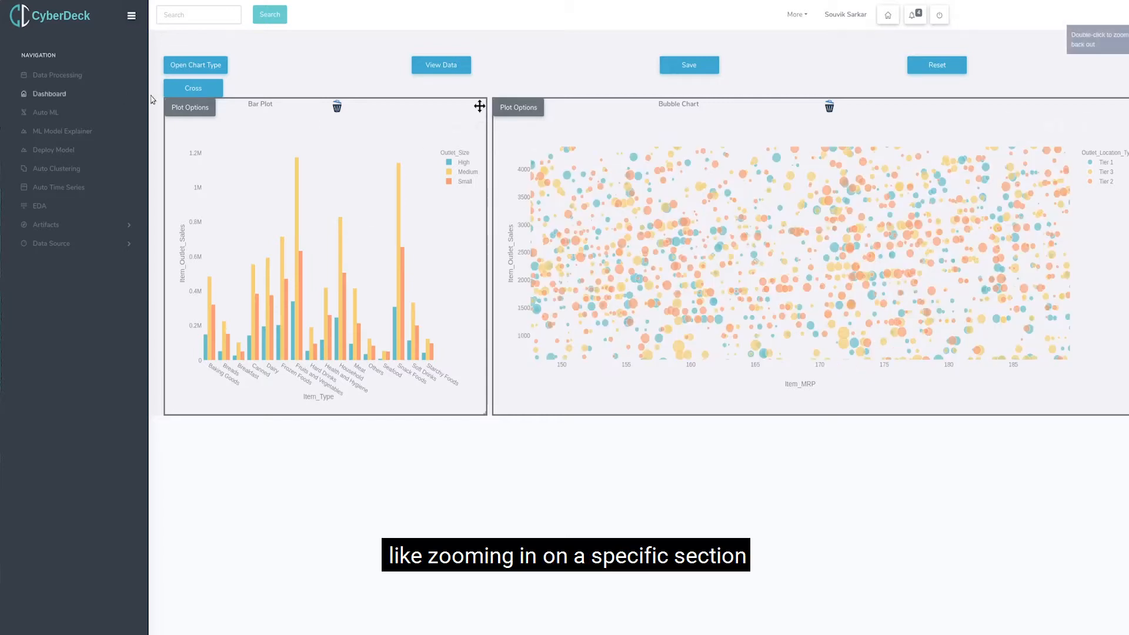
left_click(192, 88)
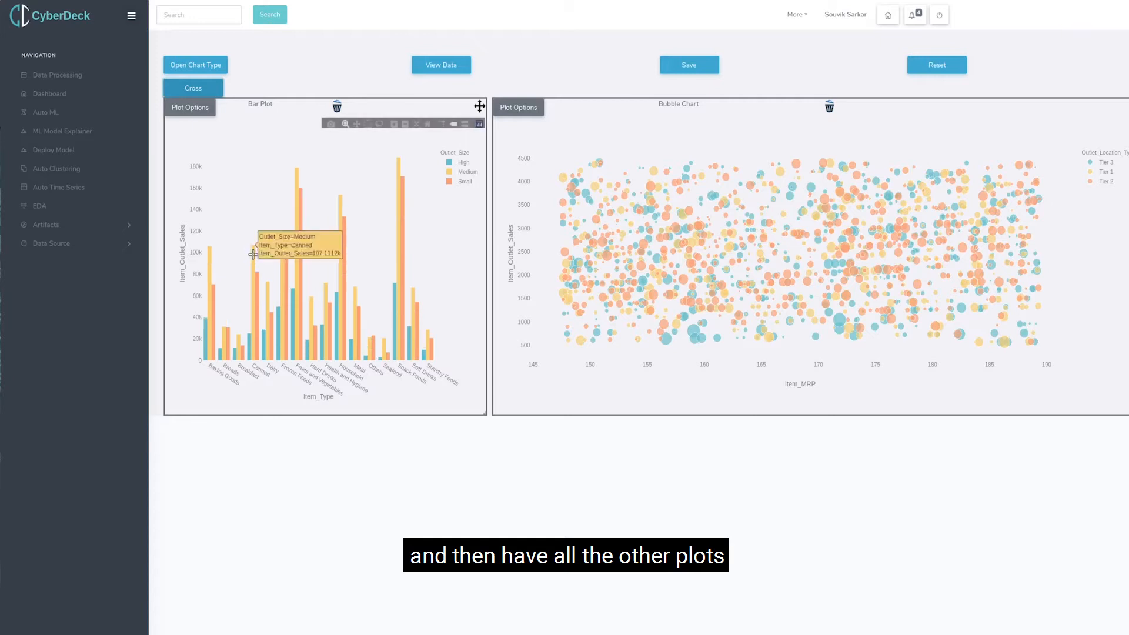
left_click(398, 194)
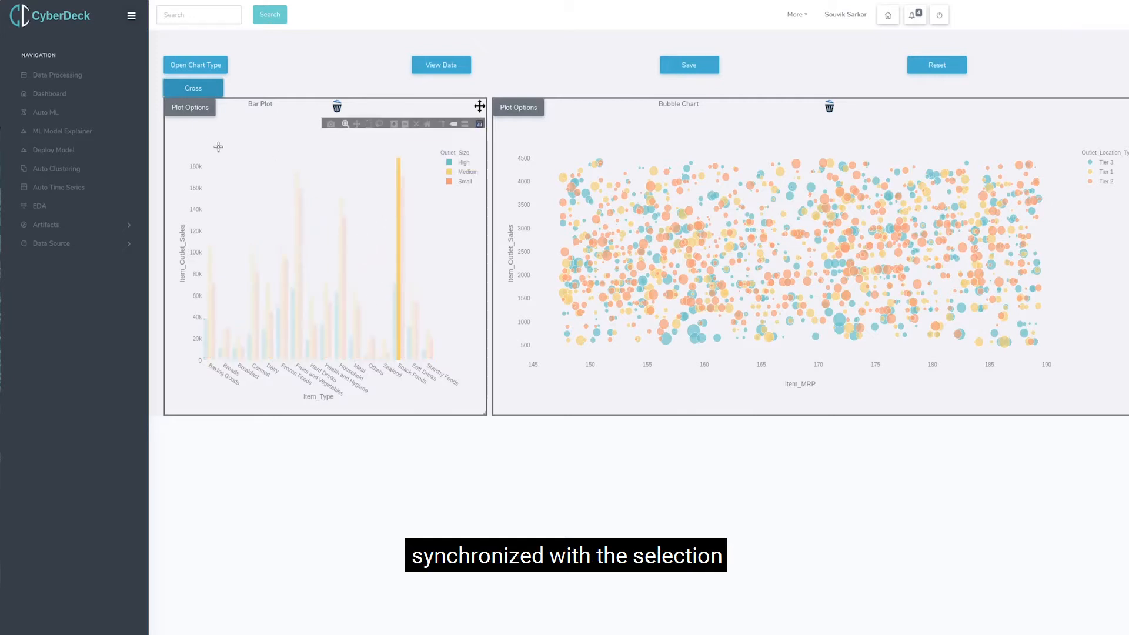
left_click(203, 88)
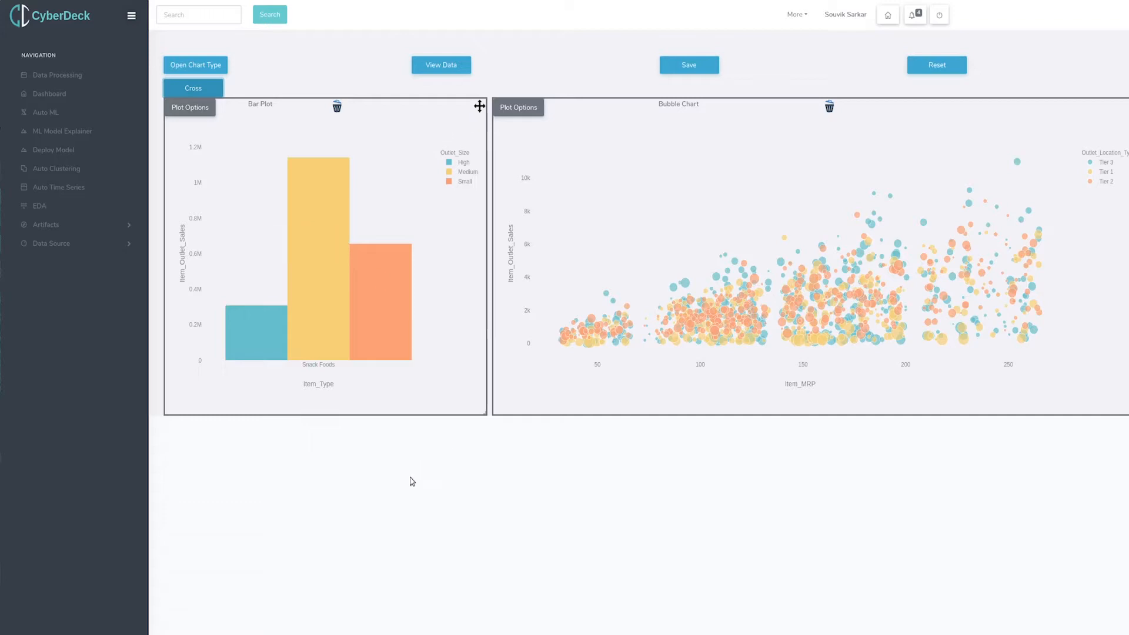
Step: Add a sunburst chart with Item_Type and Item_Fat_Content as its levels and Item_Outlet_Sales as its values
left_click(196, 66)
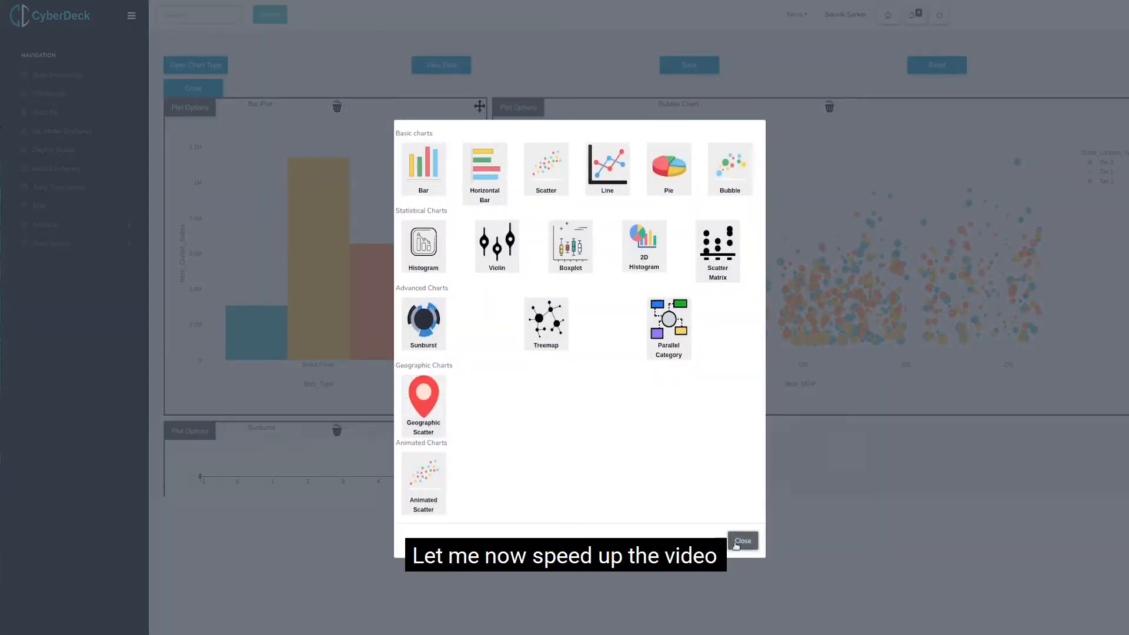
left_click(742, 541)
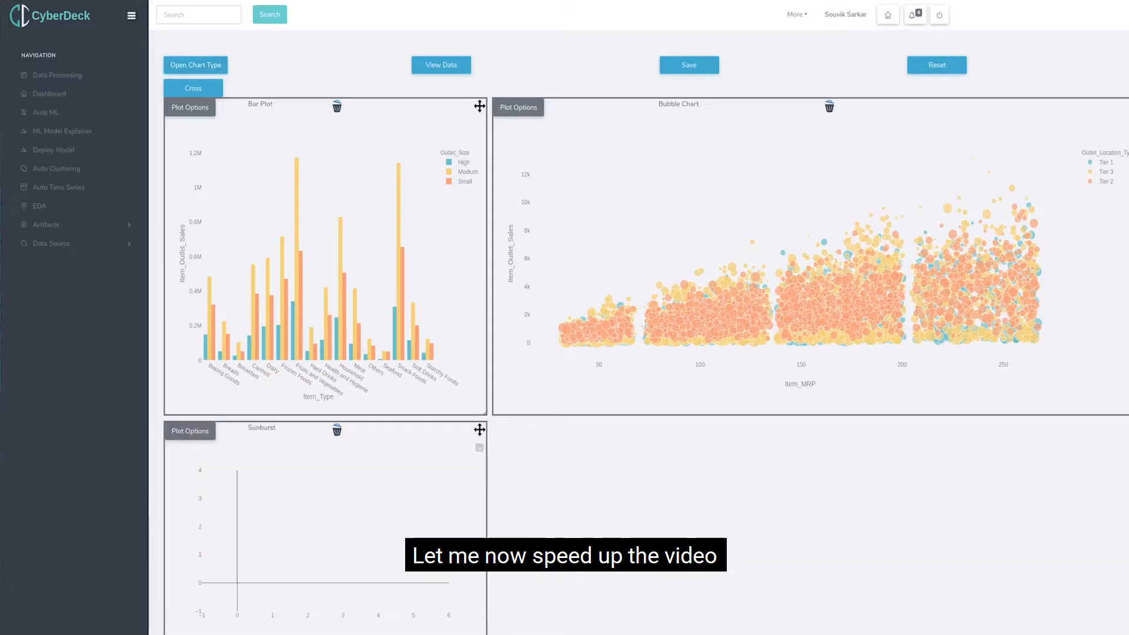
left_click(190, 431)
left_click(551, 78)
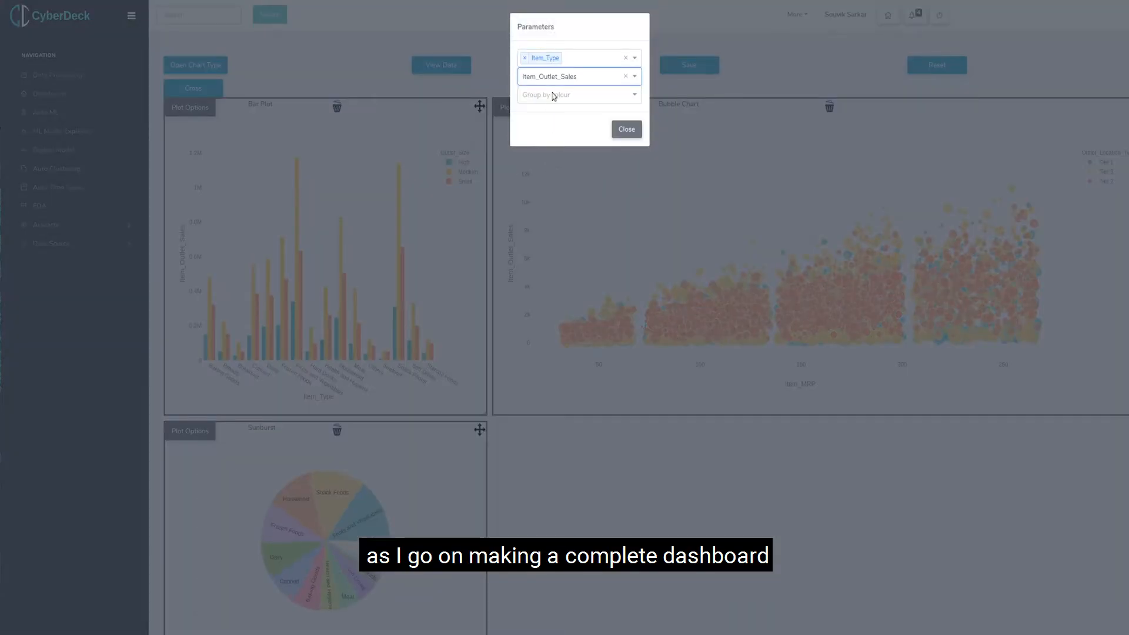
left_click(582, 58)
left_click(563, 96)
Step: Try different categorical columns for the sunburst chart's colour grouping
left_click(576, 109)
left_click(560, 198)
left_click(625, 109)
left_click(579, 110)
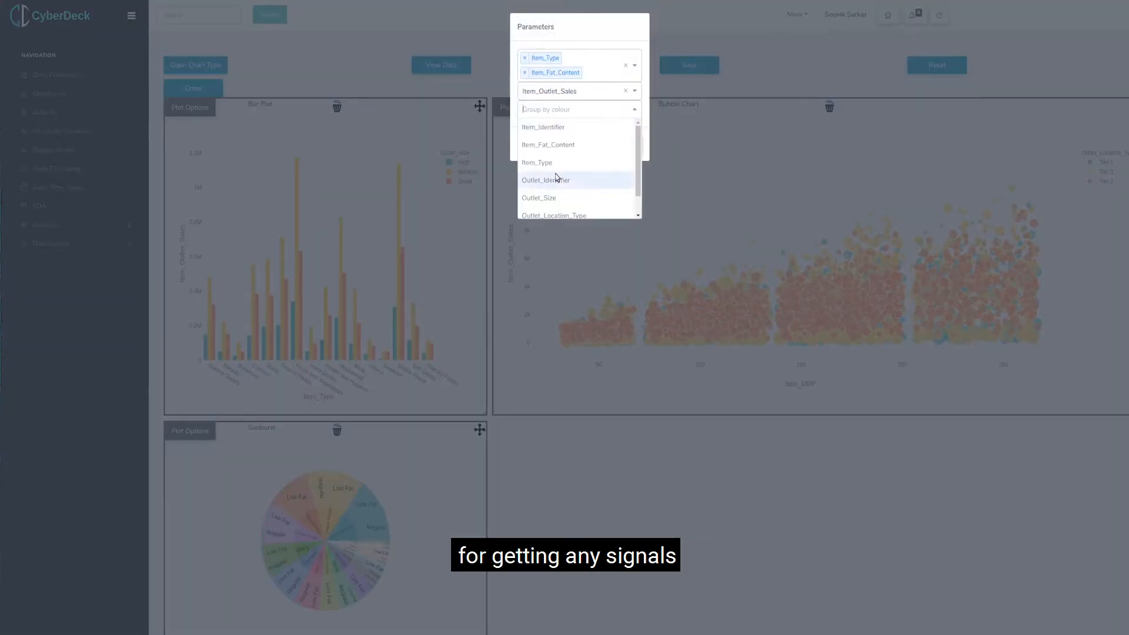
scroll(558, 180, "down", 1)
left_click(557, 208)
Step: Set the sunburst chart's values to Item_MRP and clear its colour grouping
left_click(557, 91)
left_click(567, 141)
left_click(625, 109)
left_click(626, 144)
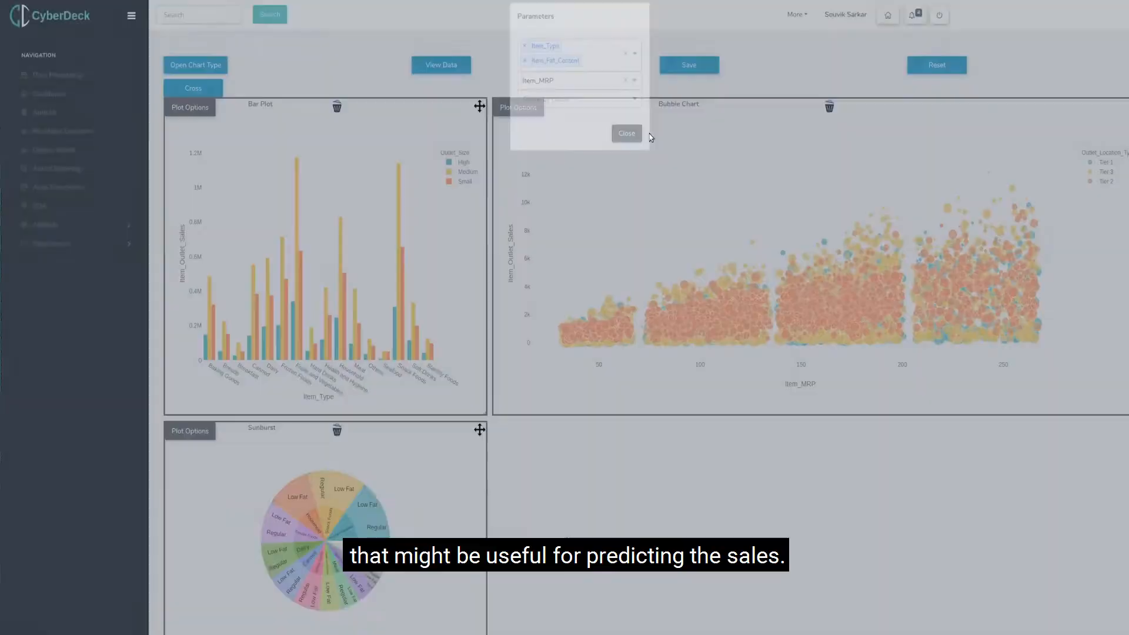
Step: Add a treemap, place it beside the sunburst chart and enlarge it across the rest of the row
left_click(196, 65)
left_click(543, 335)
left_click(742, 540)
mouse_move(480, 430)
left_mouse_down()
mouse_move(746, 446)
mouse_move(809, 430)
left_mouse_up()
left_click_drag(814, 494, 1125, 632)
Step: Set the treemap's levels to Item_Type and Item_Fat_Content, with Item_Outlet_Sales as its values
left_click(518, 430)
left_click(567, 57)
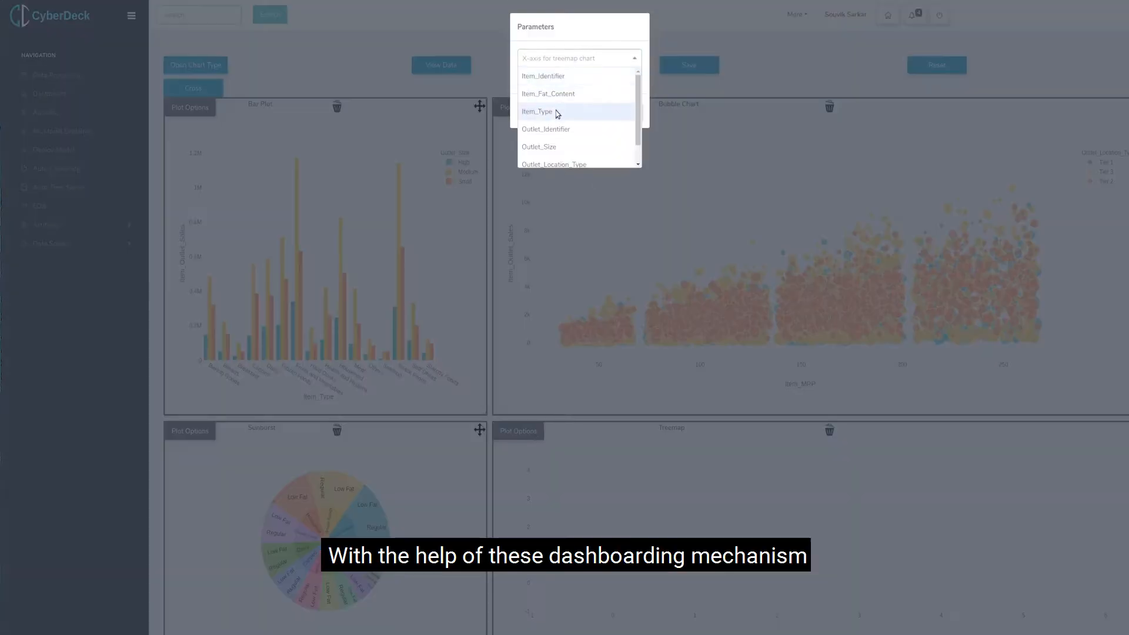
left_click(556, 113)
left_click(582, 58)
left_click(558, 94)
left_click(559, 91)
left_click(553, 179)
left_click(626, 127)
Step: Add a 2D histogram below the sunburst chart and stretch it across the full dashboard width
left_click(196, 66)
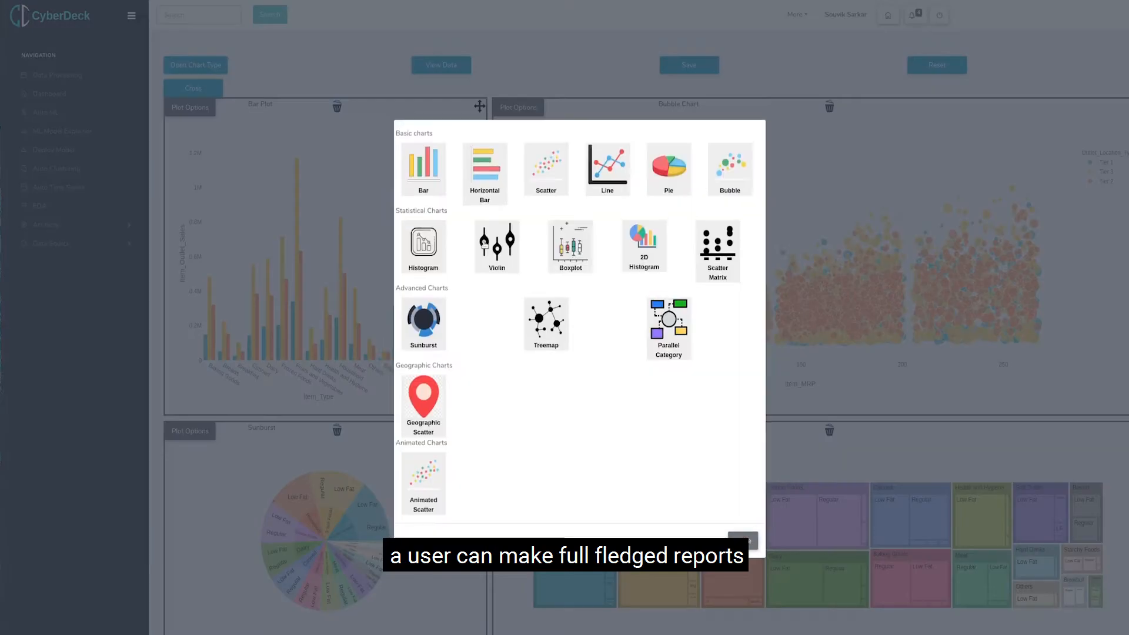
left_click(644, 247)
left_click(742, 539)
scroll(482, 470, "down", 1)
left_click_drag(483, 629, 1124, 630)
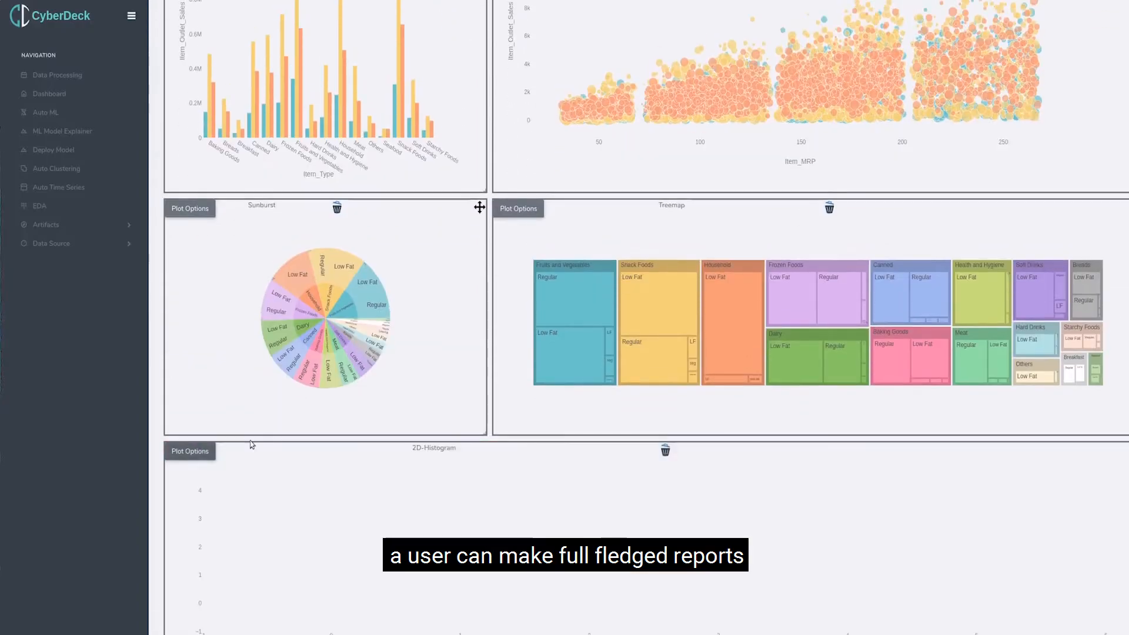
Step: Set the 2D histogram's X axis to Item_Type and its Y axis to Item_Outlet_Sales
left_click(190, 451)
left_click(568, 58)
left_click(557, 111)
left_click(558, 77)
left_click(557, 171)
left_click(625, 111)
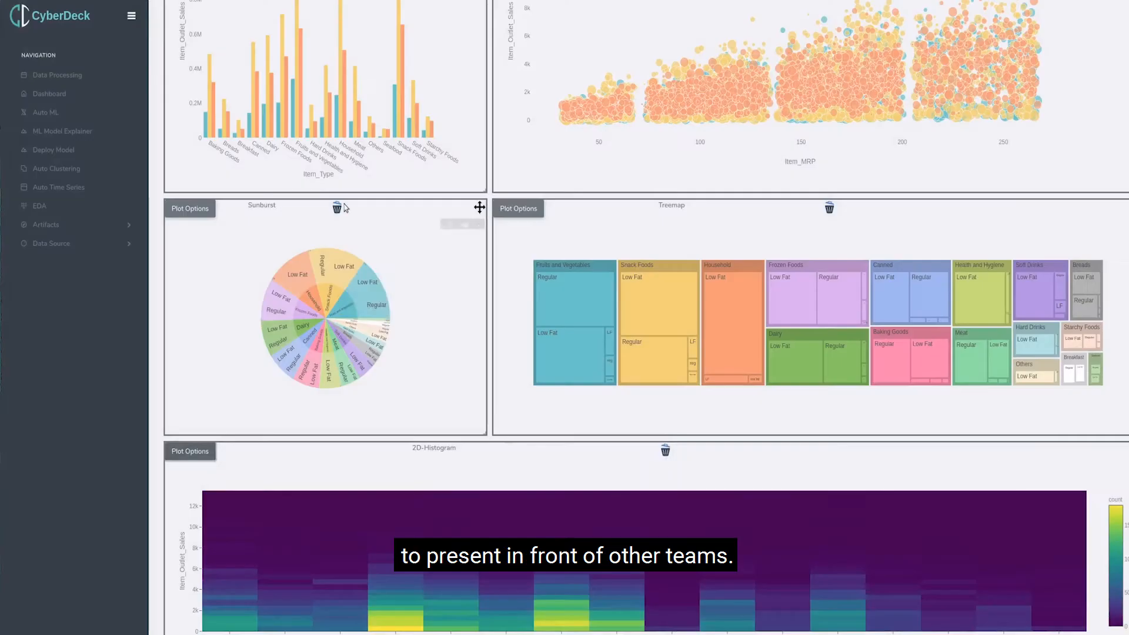
Step: Add more charts below the 2D histogram and look over the whole dashboard
scroll(340, 211, "up", 2)
left_click(190, 18)
left_click(496, 296)
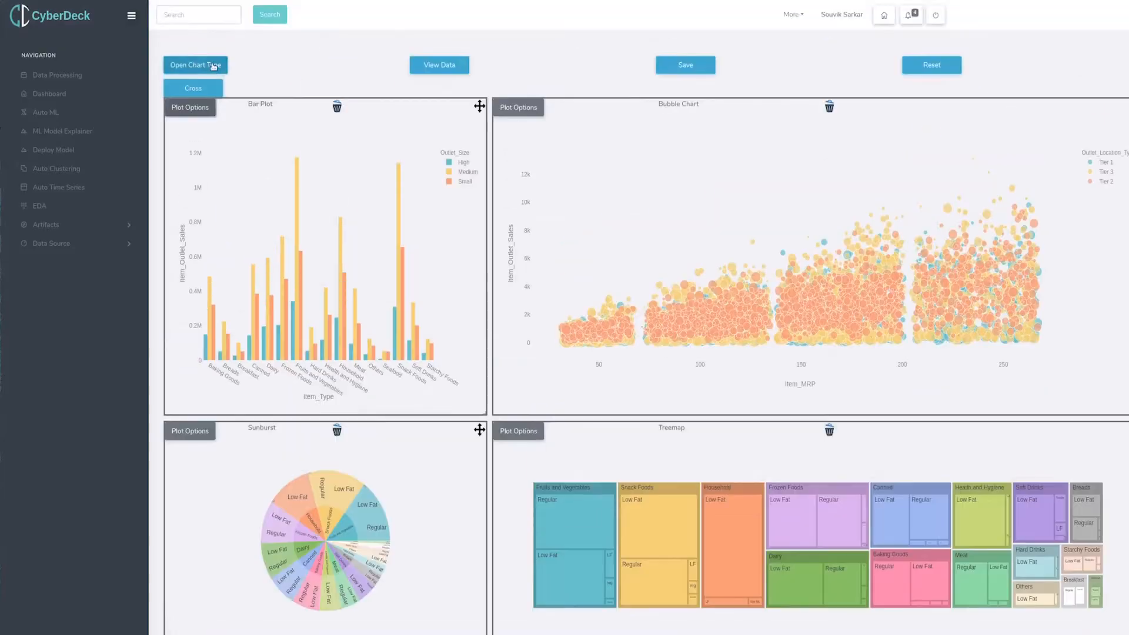
left_click(214, 67)
left_click(718, 315)
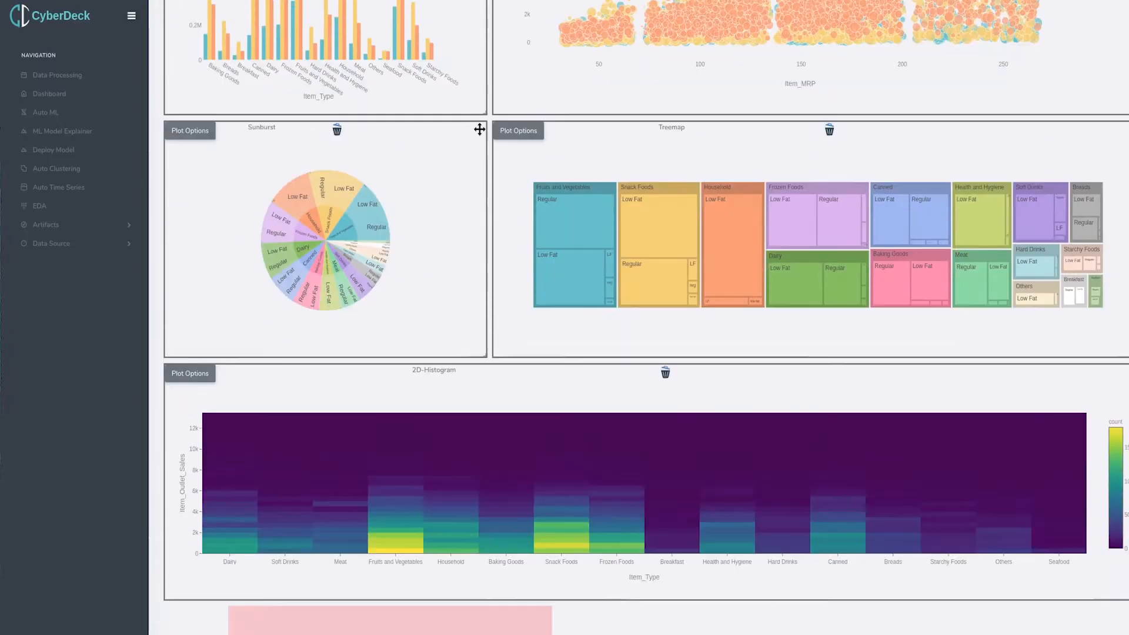
scroll(638, 317, "down", 3)
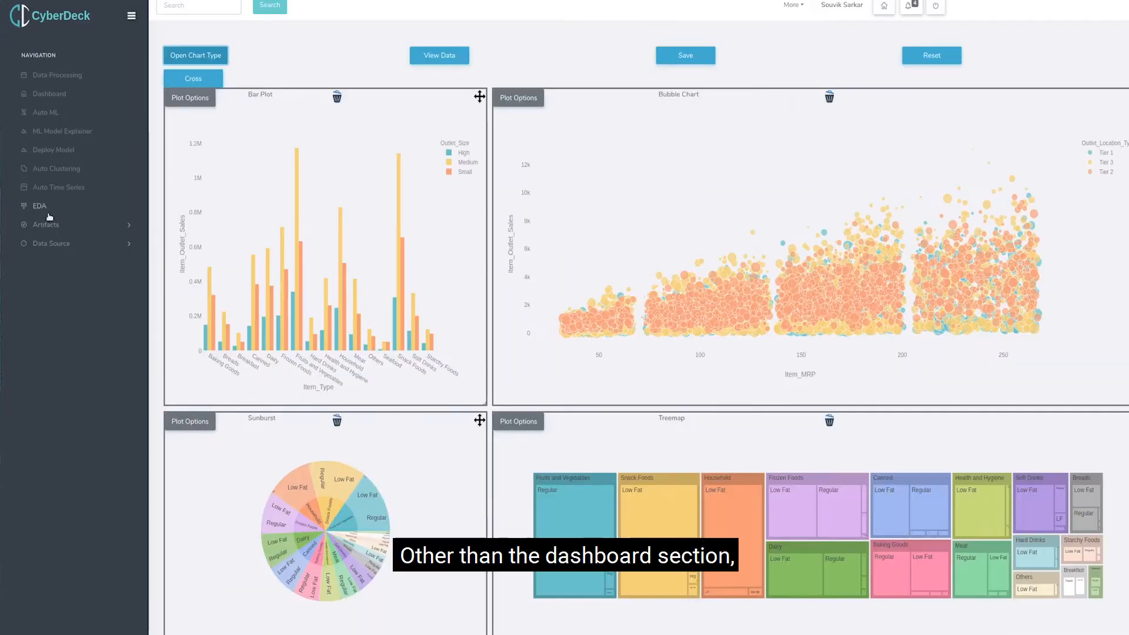
Step: Run an exploratory data analysis on the saved dataset bmart_train.csv
left_click(49, 216)
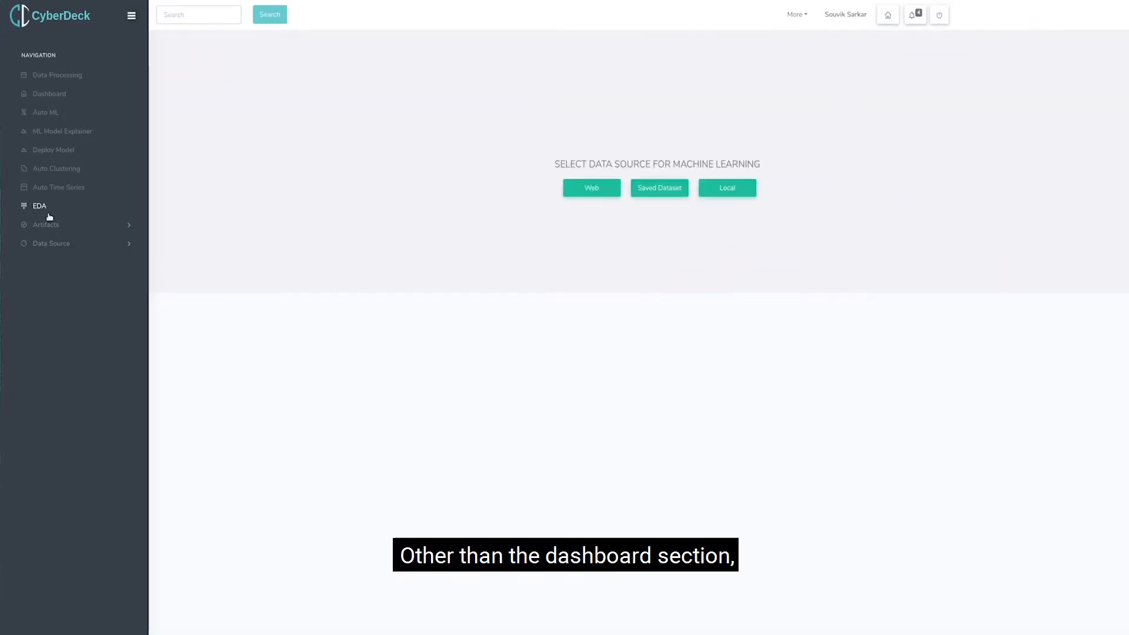
left_click(657, 189)
left_click(577, 219)
scroll(547, 305, "down", 5)
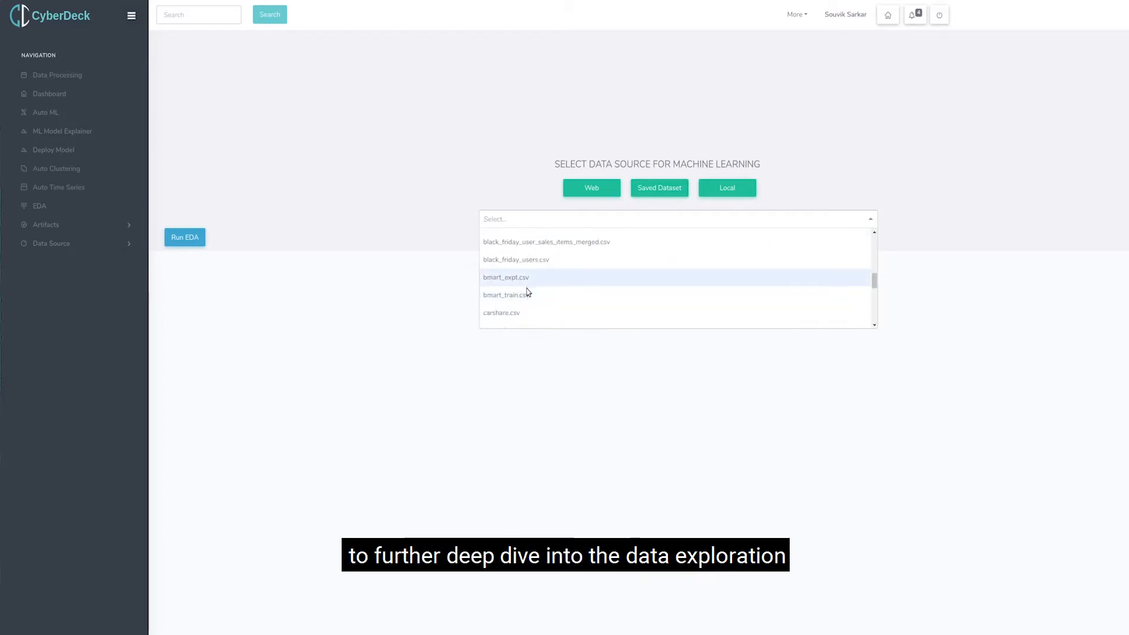
left_click(524, 295)
left_click(186, 237)
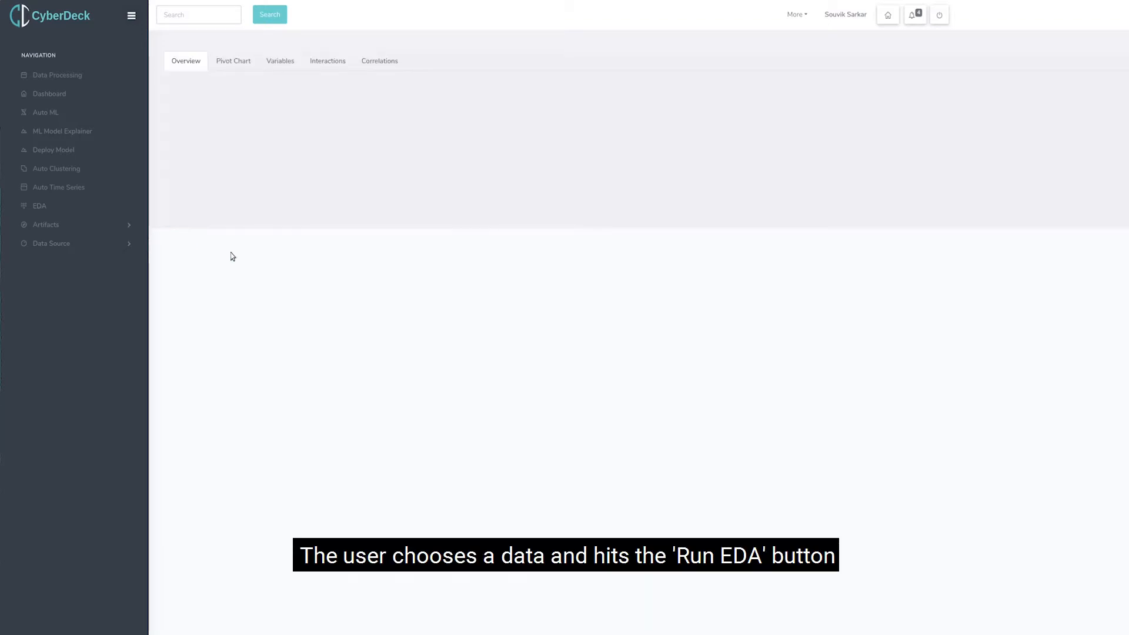
Step: Build a pivot table with Item_Type as rows and Outlet_Type as columns
left_click(235, 61)
left_click_drag(206, 184, 290, 237)
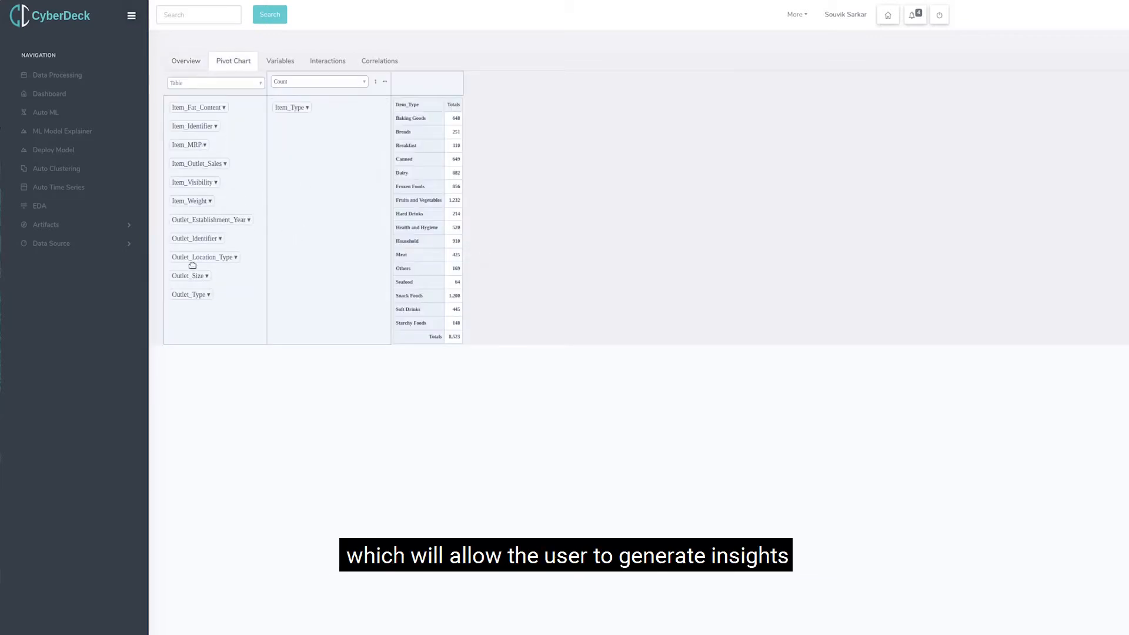
left_click_drag(197, 293, 440, 106)
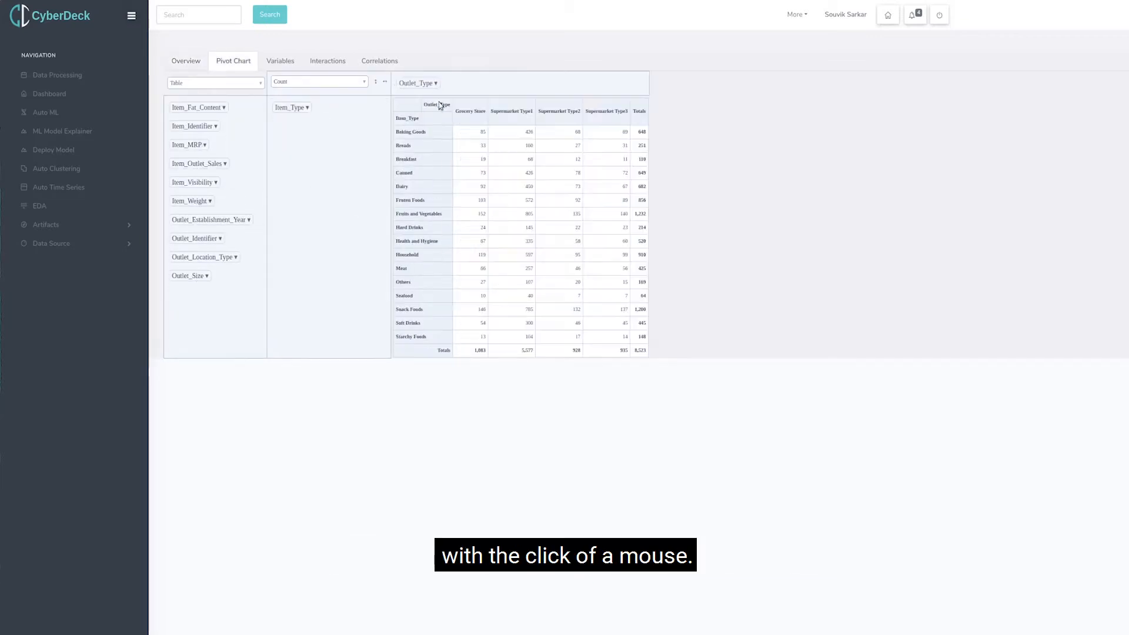
Step: Aggregate the pivot table as the Sum of Item_Outlet_Sales
left_click(317, 82)
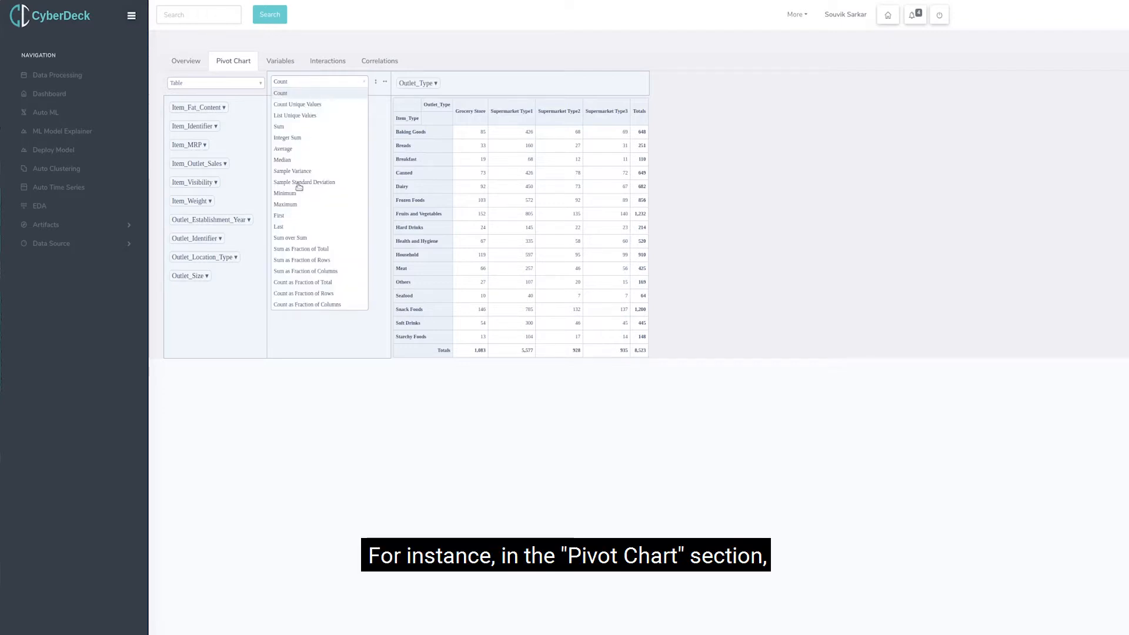
left_click(278, 127)
left_click(348, 98)
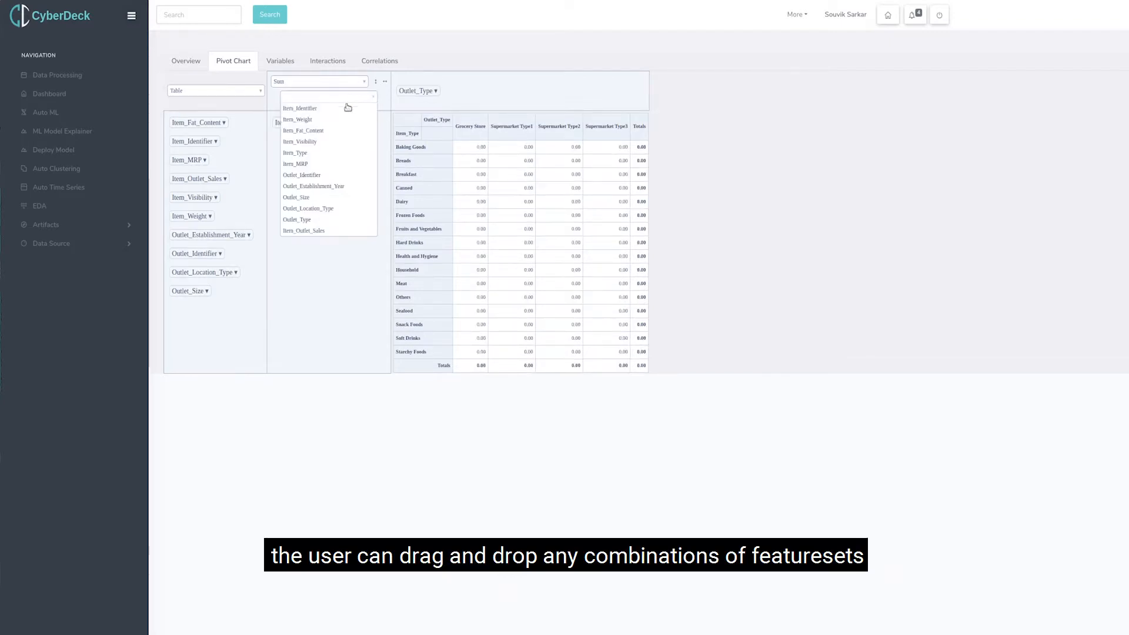
left_click(318, 231)
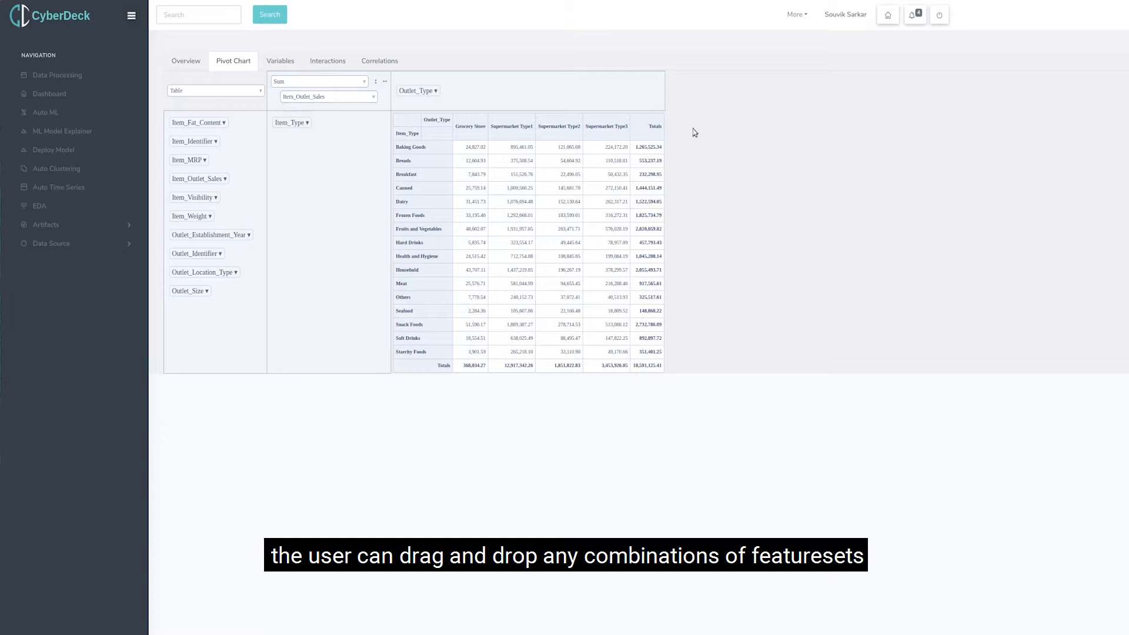
Step: Try Item_Fat_Content as a second row field, add Outlet_Establishment_Year to the pivot columns, and take Item_Fat_Content out again
left_click_drag(197, 122, 325, 196)
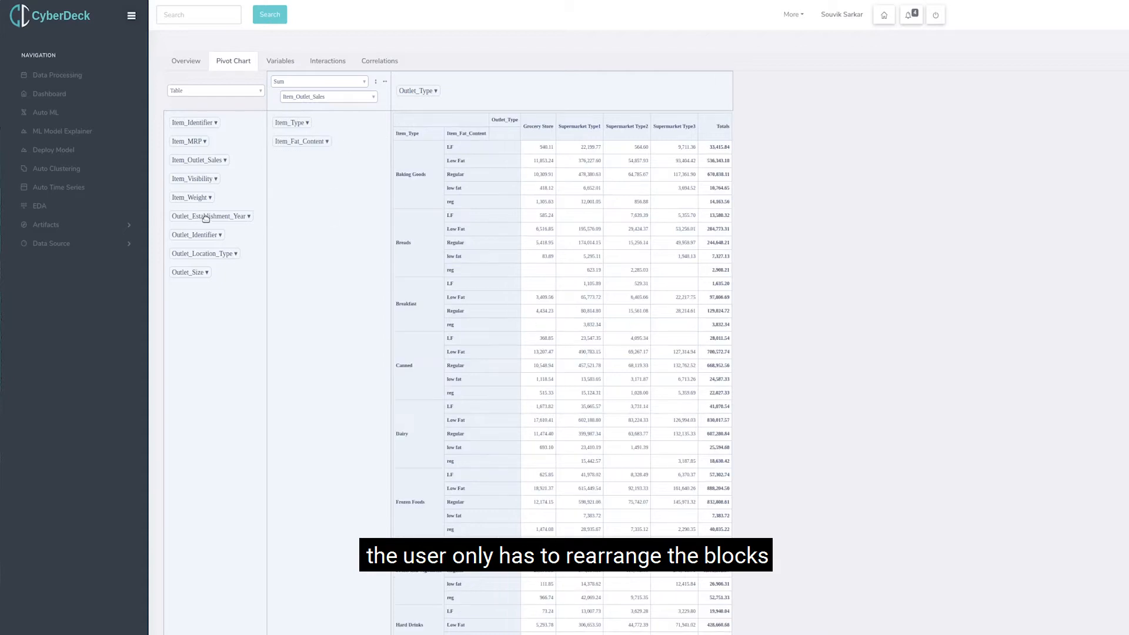
left_click_drag(205, 217, 488, 91)
left_click_drag(301, 142, 196, 254)
Step: Try displaying the pivot as a Table Heatmap, Table Row Heatmap, Grouped Column Chart and Stacked Column Chart
left_click(199, 91)
left_click(194, 113)
left_click(206, 91)
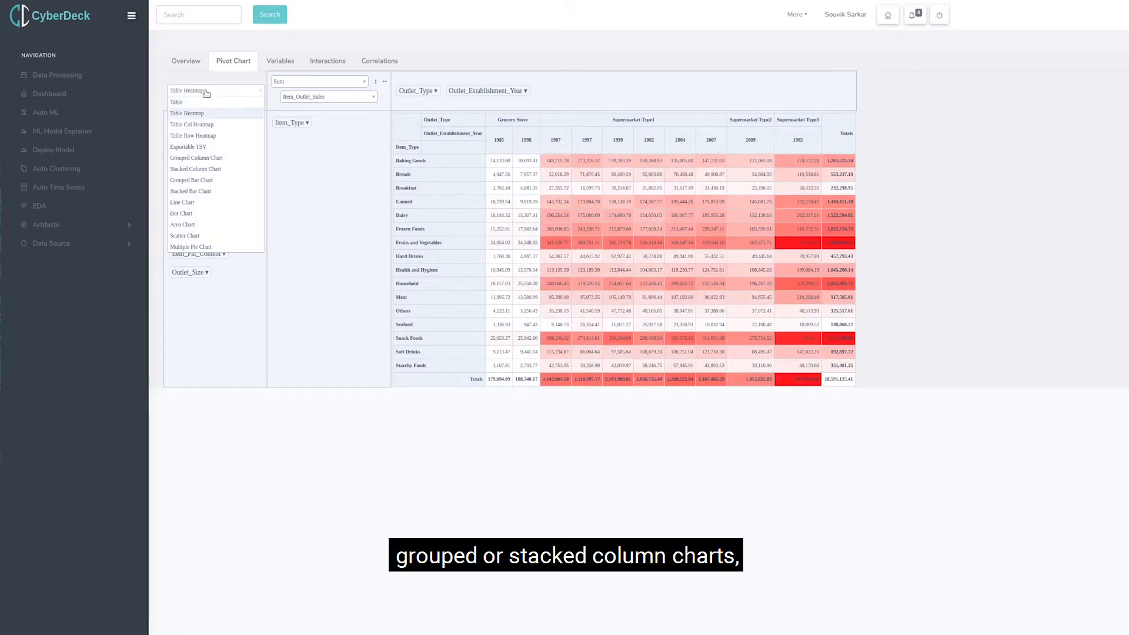
left_click(197, 136)
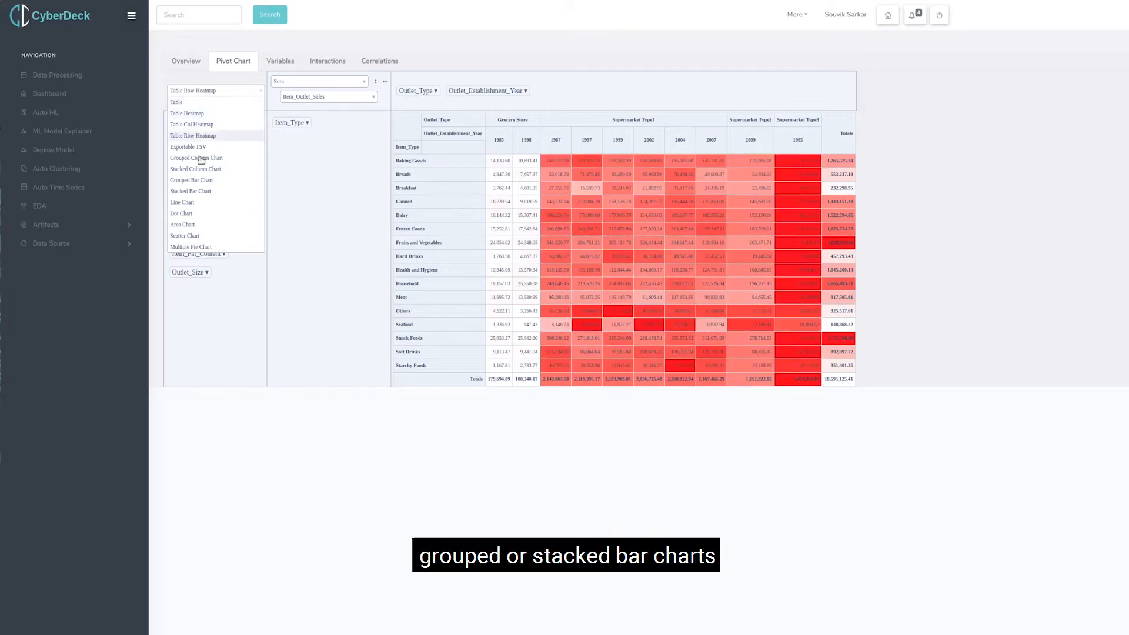
left_click(201, 158)
left_click(211, 169)
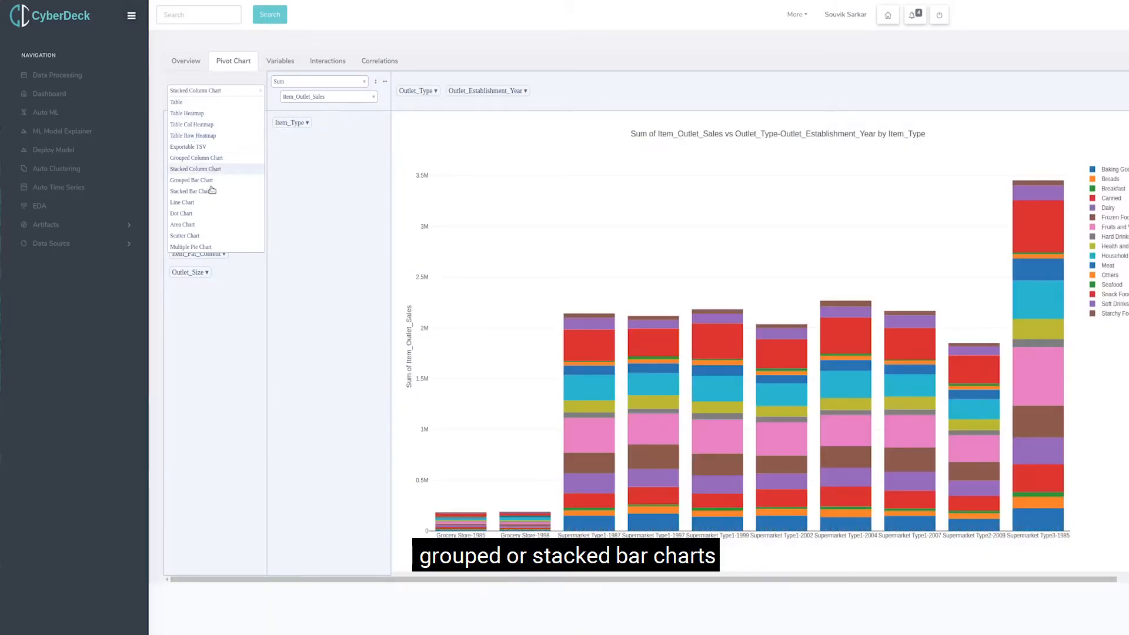
Step: Try the pivot as grouped bar, stacked bar, line, area and dot charts, and settle on Multiple Pie Chart
left_click(202, 181)
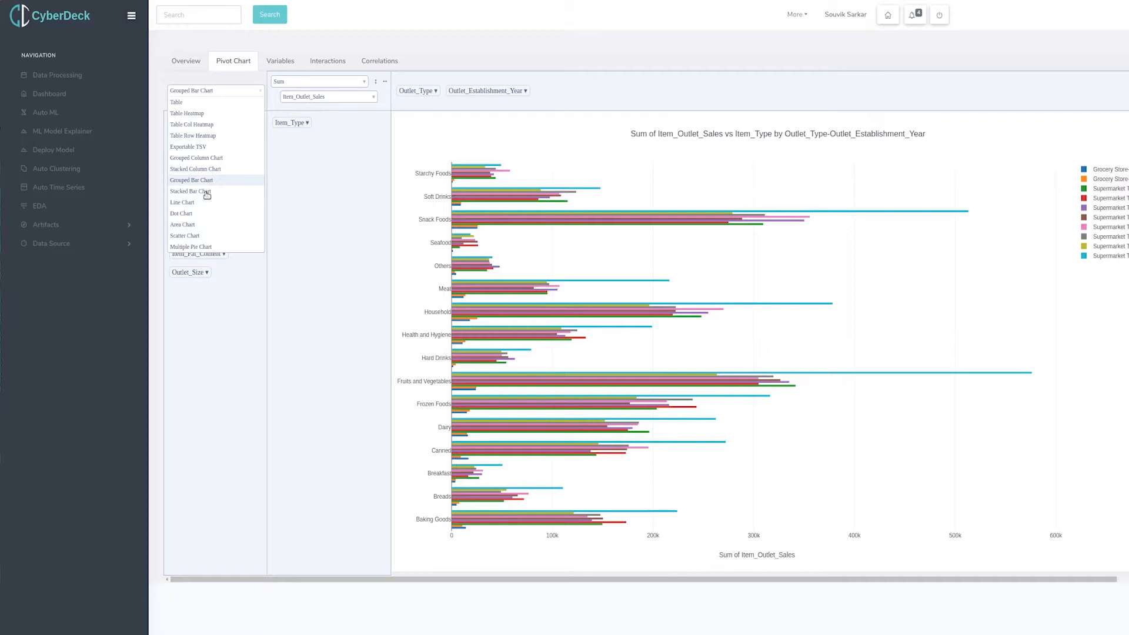
left_click(206, 192)
left_click(188, 203)
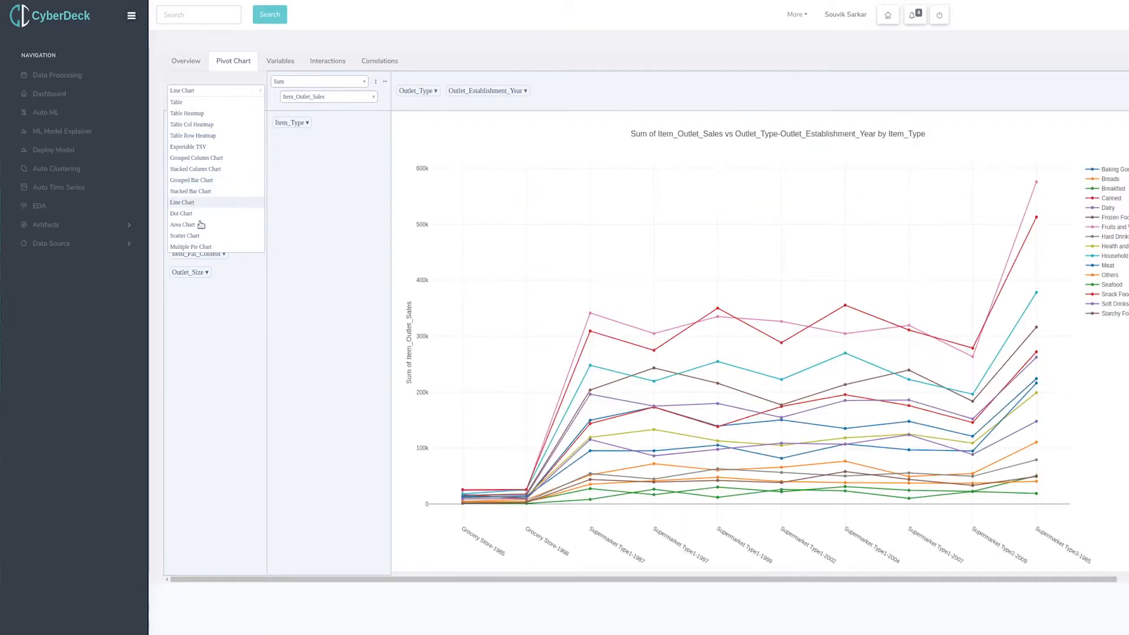
left_click(189, 225)
left_click(189, 214)
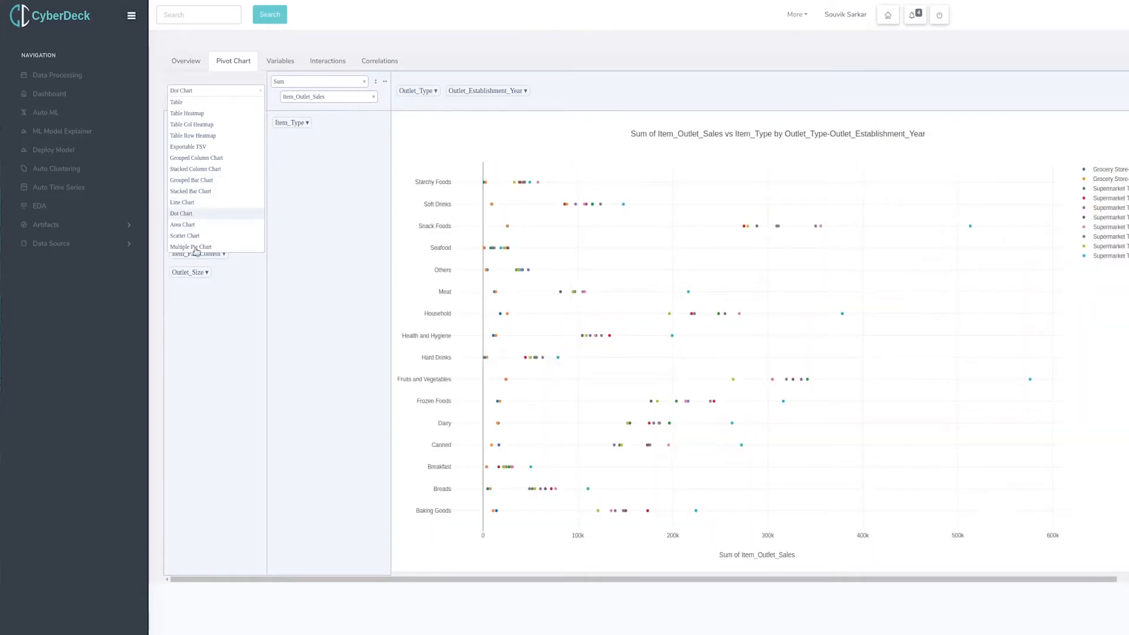
left_click(195, 247)
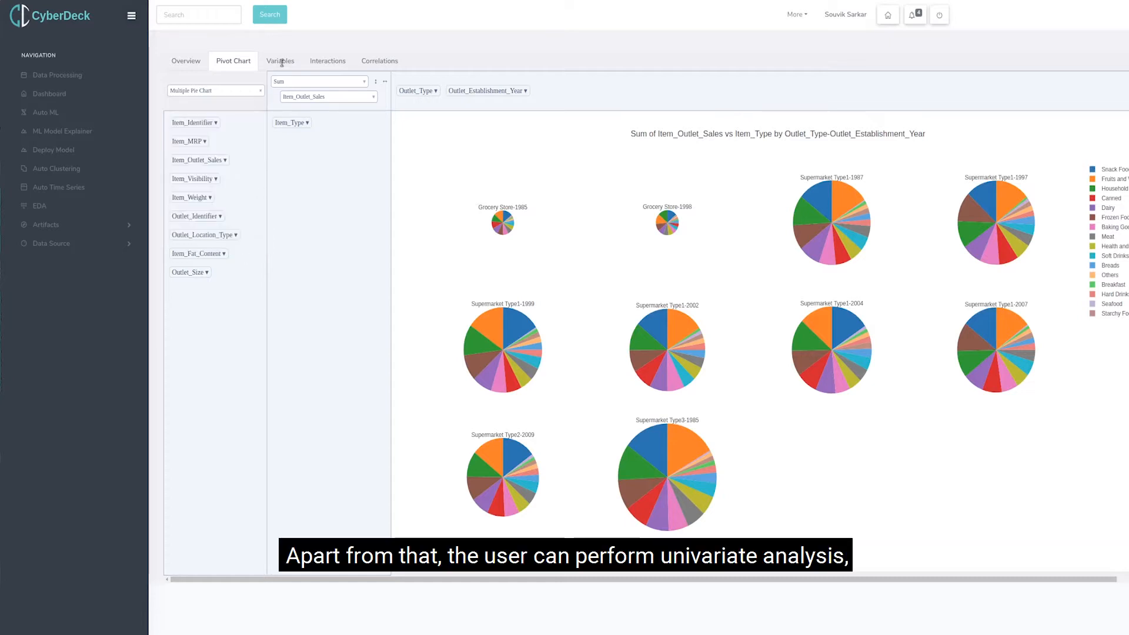
Step: Plot the distribution of the single variable Item_MRP in the variables analysis
left_click(281, 63)
left_click(254, 84)
left_click(214, 137)
left_click(255, 87)
left_click(235, 186)
Step: Build a frequency table on Item_Fat_Content and a second variable, and choose a value for the summary table
left_click(755, 85)
left_click(744, 138)
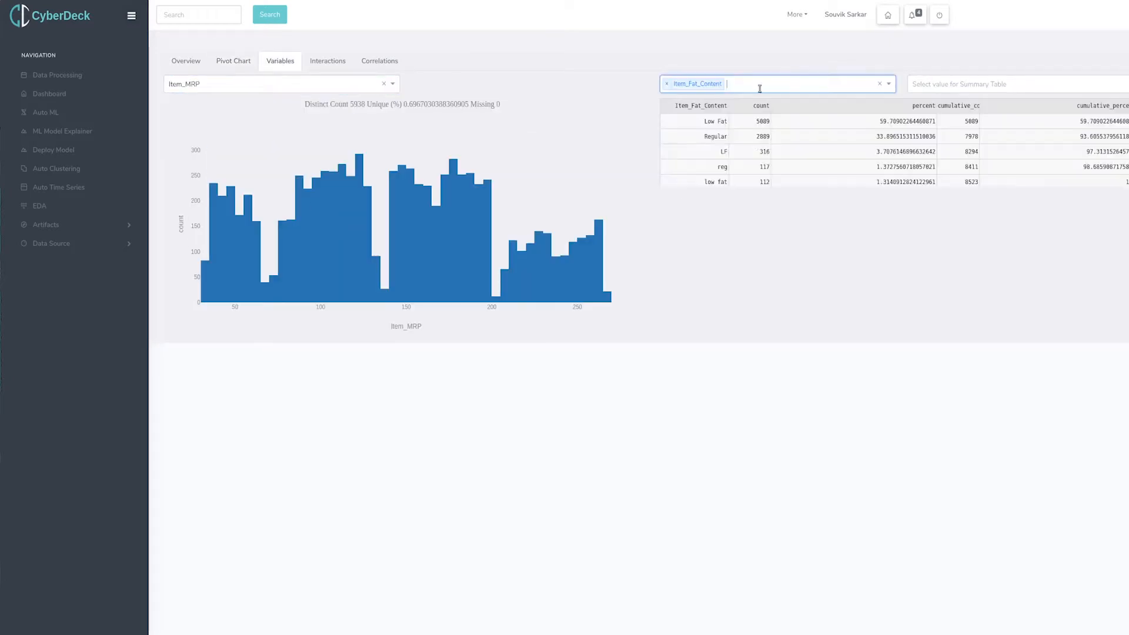
left_click(759, 88)
left_click(754, 123)
left_click(961, 86)
left_click(952, 183)
Step: Set up the interactions scatter plot with Item_MRP on the X axis and Item_Outlet_Sales on the Y axis
left_click(330, 61)
left_click(264, 85)
left_click(247, 138)
left_click(464, 86)
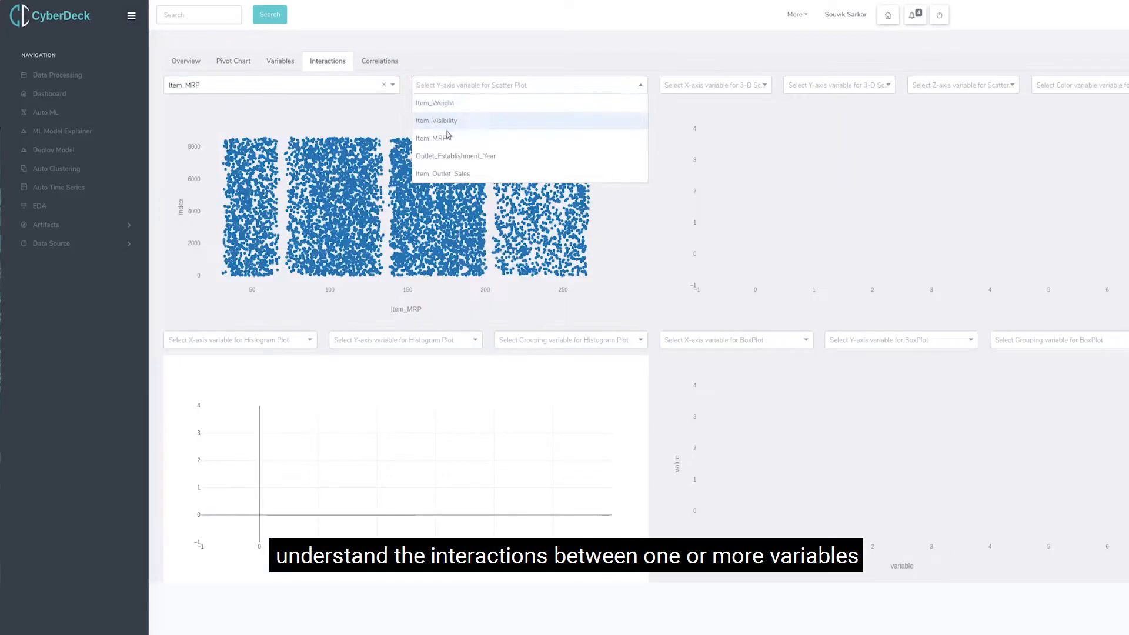
left_click(450, 174)
Step: Plot Item_MRP, Item_Outlet_Sales and Item_Visibility as a 3D scatter coloured by Outlet_Type, and rotate it for inspection
left_click(706, 86)
left_click(699, 138)
left_click(821, 88)
left_click(1061, 166)
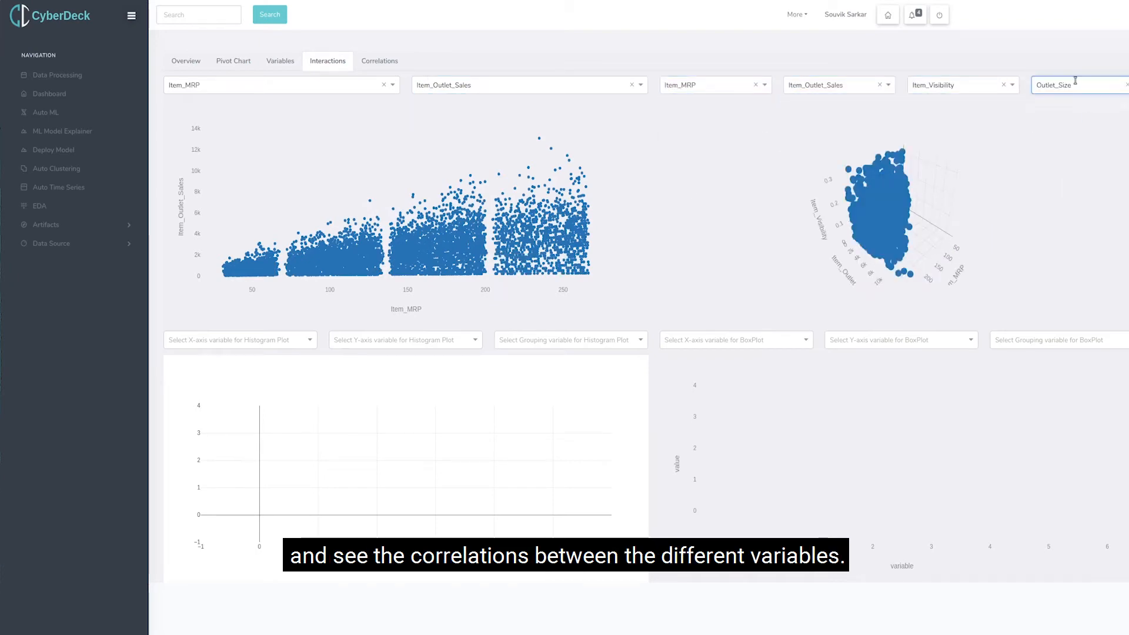
left_click(1073, 84)
left_click(1061, 181)
scroll(821, 192, "up", 3)
left_click_drag(978, 245, 840, 226)
scroll(823, 194, "down", 2)
Step: Set up the histogram with Item_Type on X, Item_Visibility on Y and Outlet_Type as grouping
left_click(235, 340)
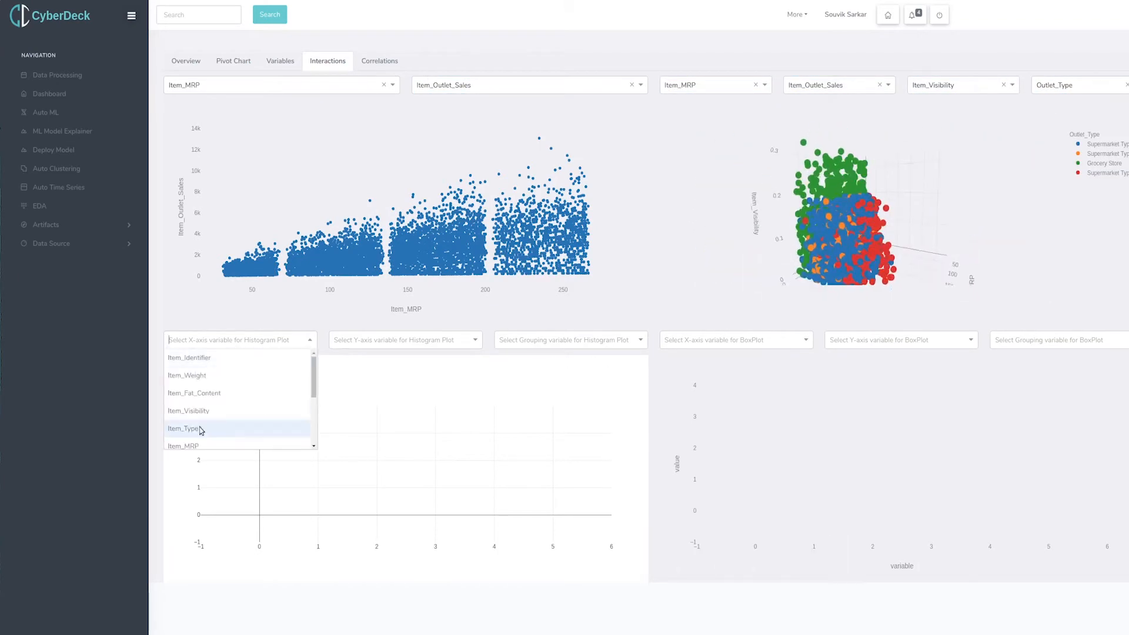
left_click(196, 428)
left_click(565, 340)
scroll(564, 406, "down", 2)
left_click(527, 429)
left_click(398, 340)
left_click(353, 410)
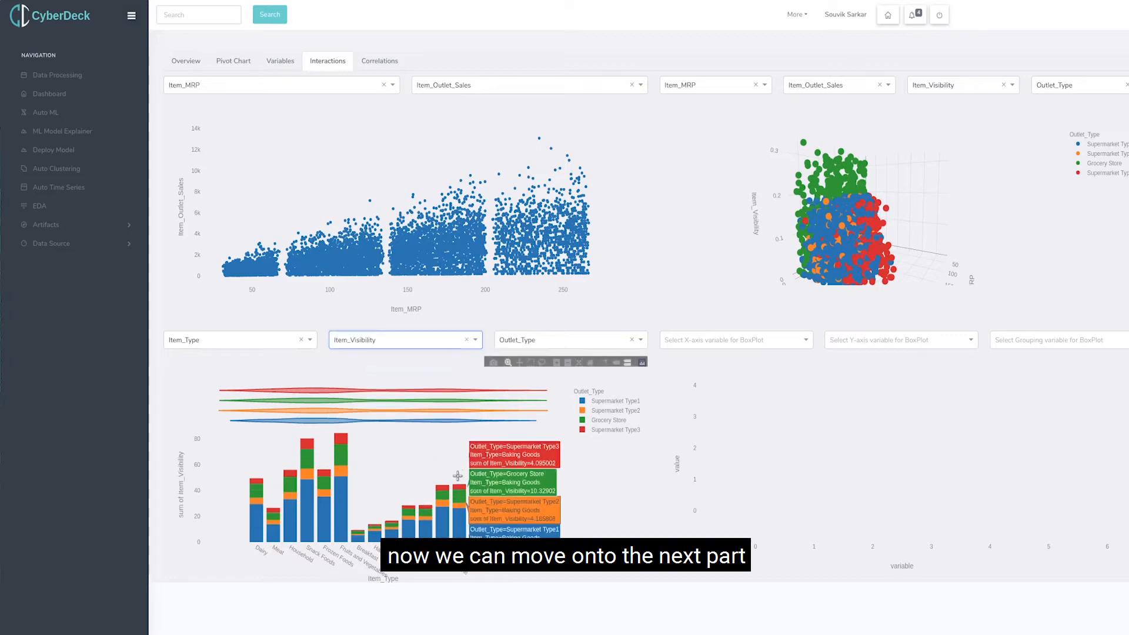
Step: Set up the box plot with Item_Type on X, Item_MRP on Y and Outlet_Location_Type as grouping, and inspect it
left_click(756, 340)
left_click(700, 428)
left_click(882, 339)
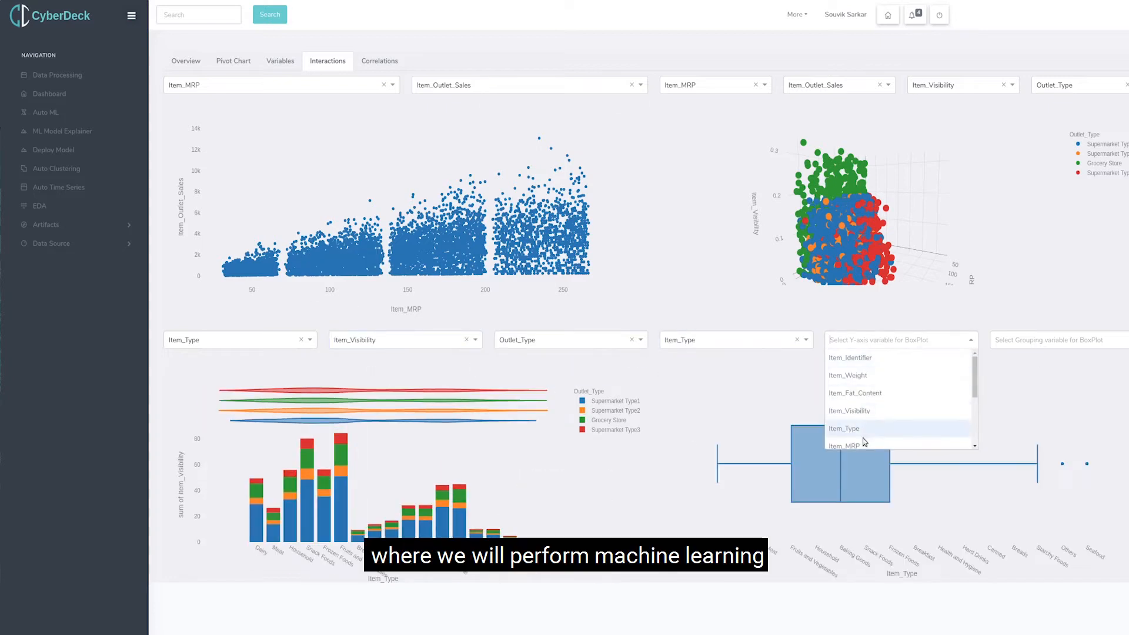
left_click(862, 445)
left_click(1049, 340)
scroll(1052, 405, "down", 2)
left_click(1053, 442)
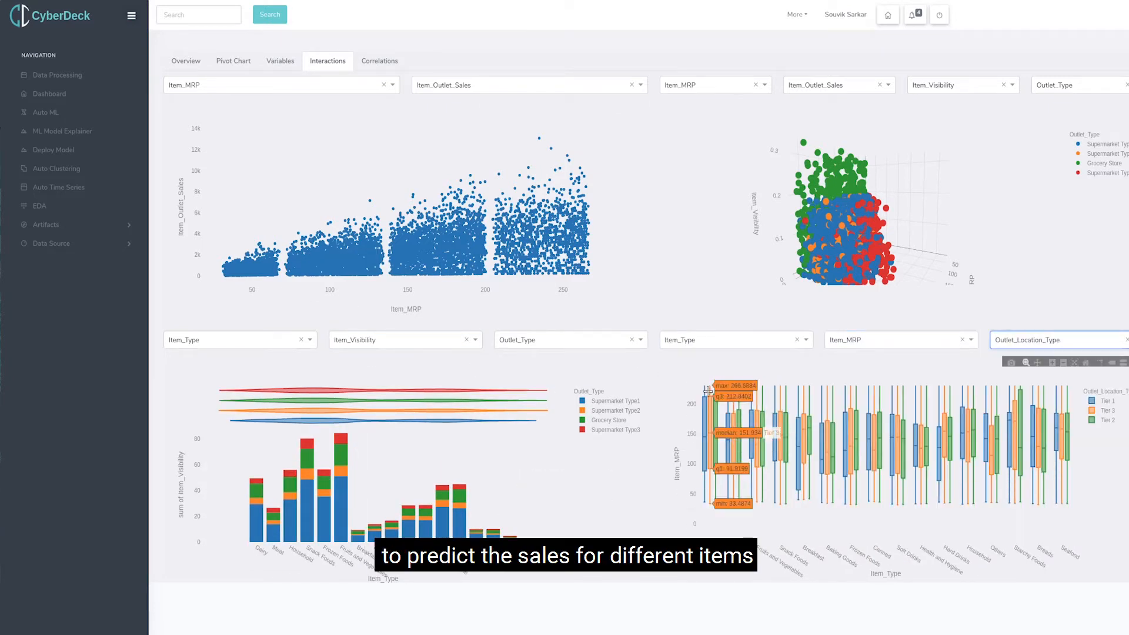
left_click_drag(709, 429, 893, 532)
Step: Build a correlation matrix of Item_Weight, Item_MRP, Item_Visibility, Item_Outlet_Sales and Outlet_Establishment_Year
left_click(371, 61)
left_click(282, 86)
left_click(235, 104)
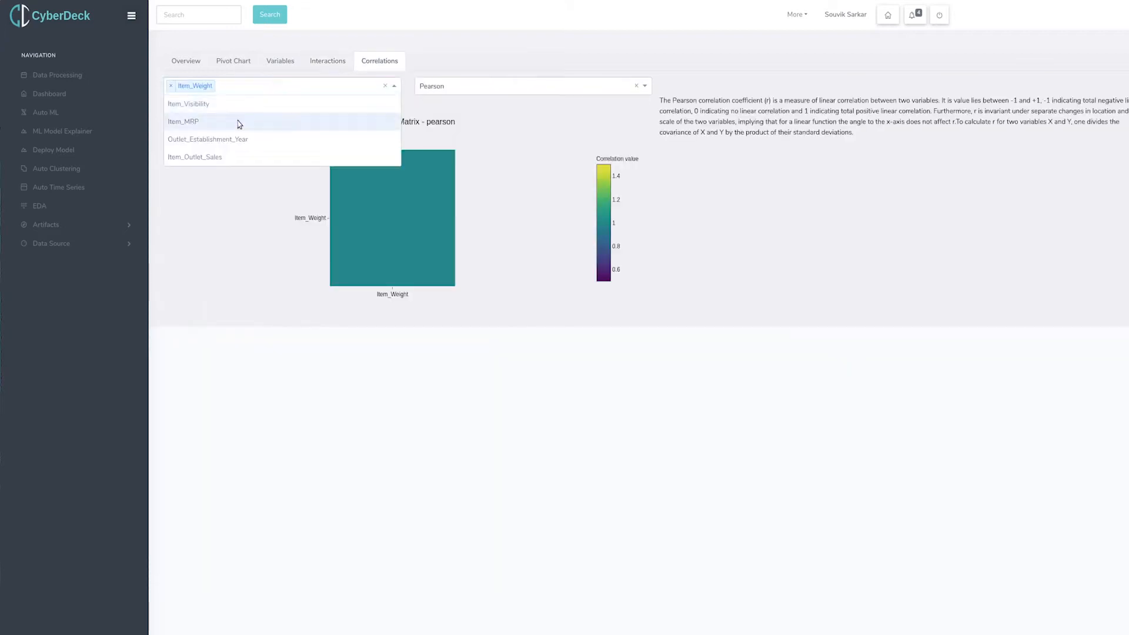
left_click(238, 122)
left_click(234, 104)
left_click(231, 123)
left_click(229, 120)
Step: Try the Kendall coefficient for the correlation matrix, and settle on Spearman
left_click(484, 86)
left_click(471, 104)
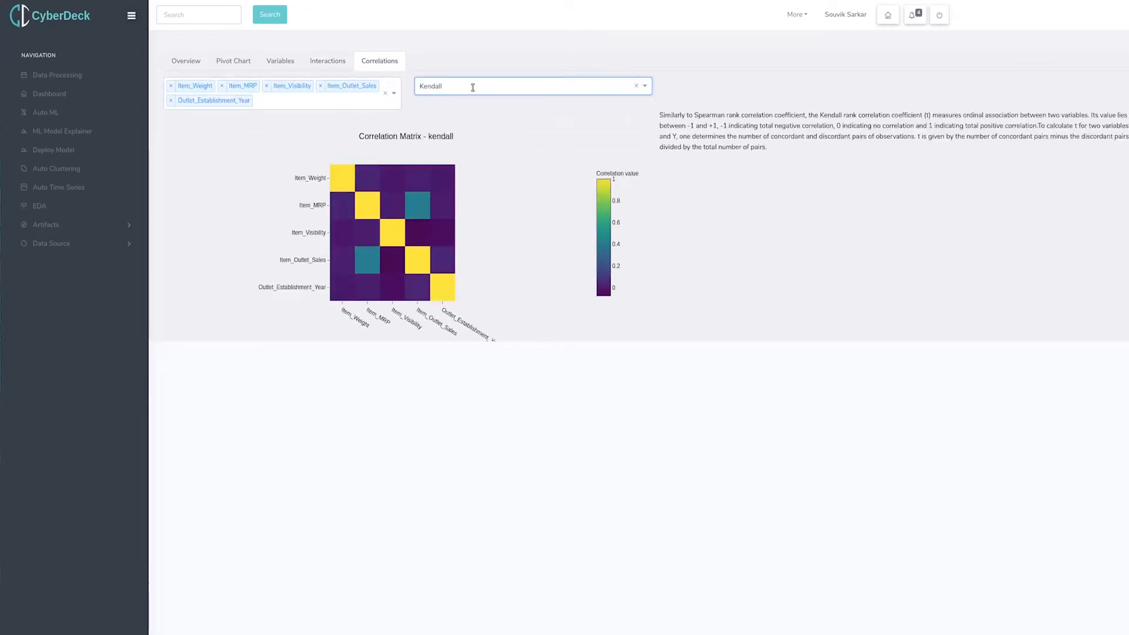
left_click(471, 86)
left_click(471, 120)
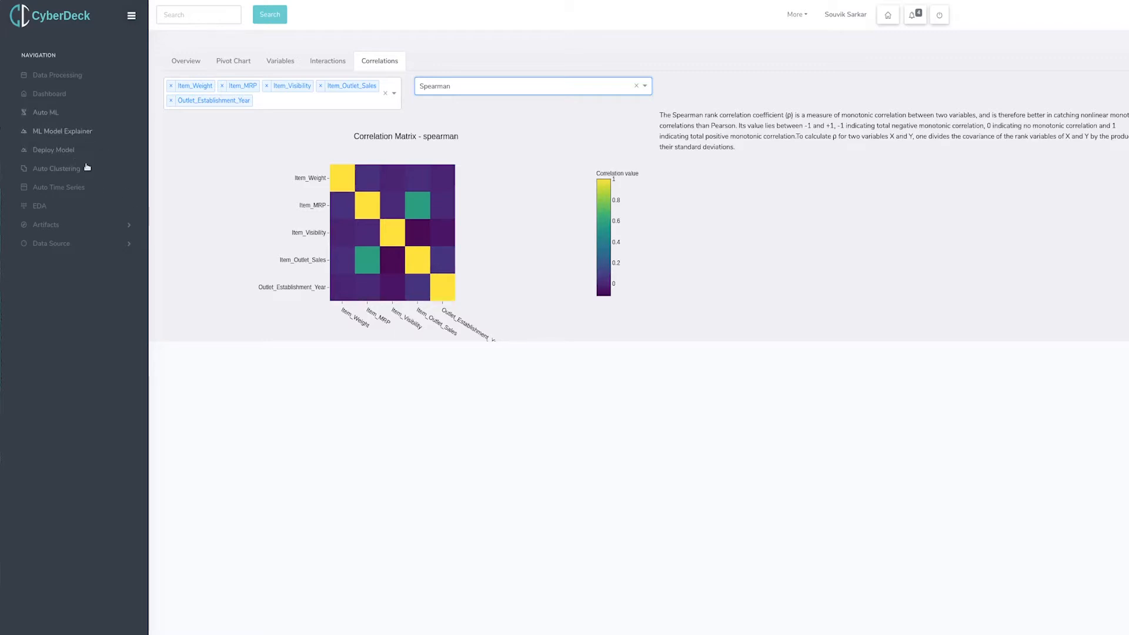
Step: Load the saved dataset bmart_train.csv into Auto ML
left_click(57, 117)
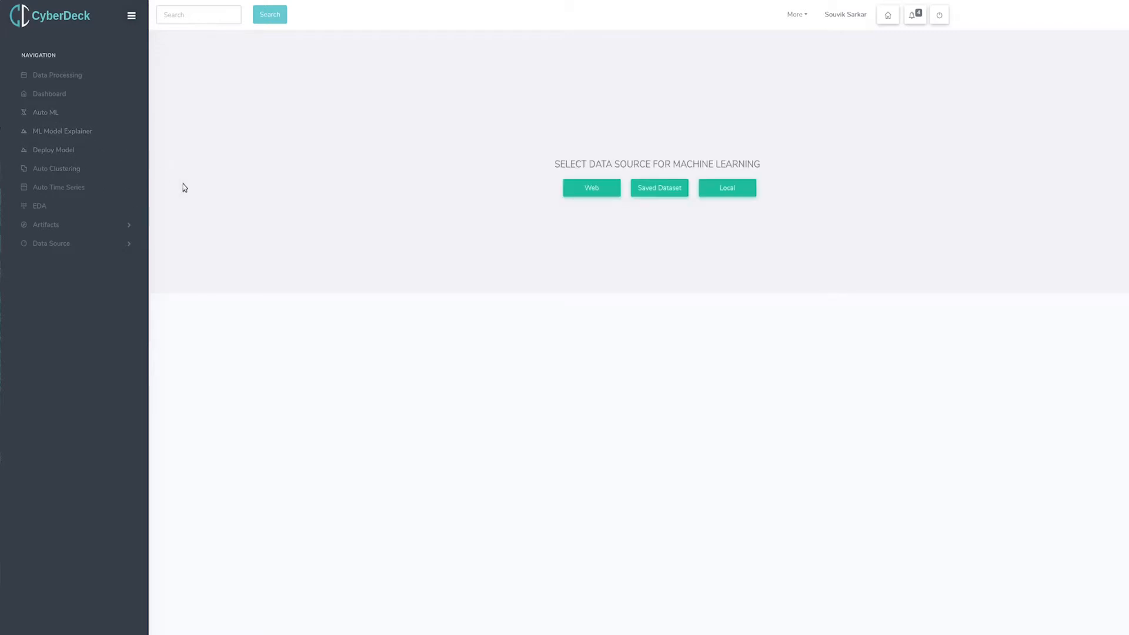
left_click(574, 218)
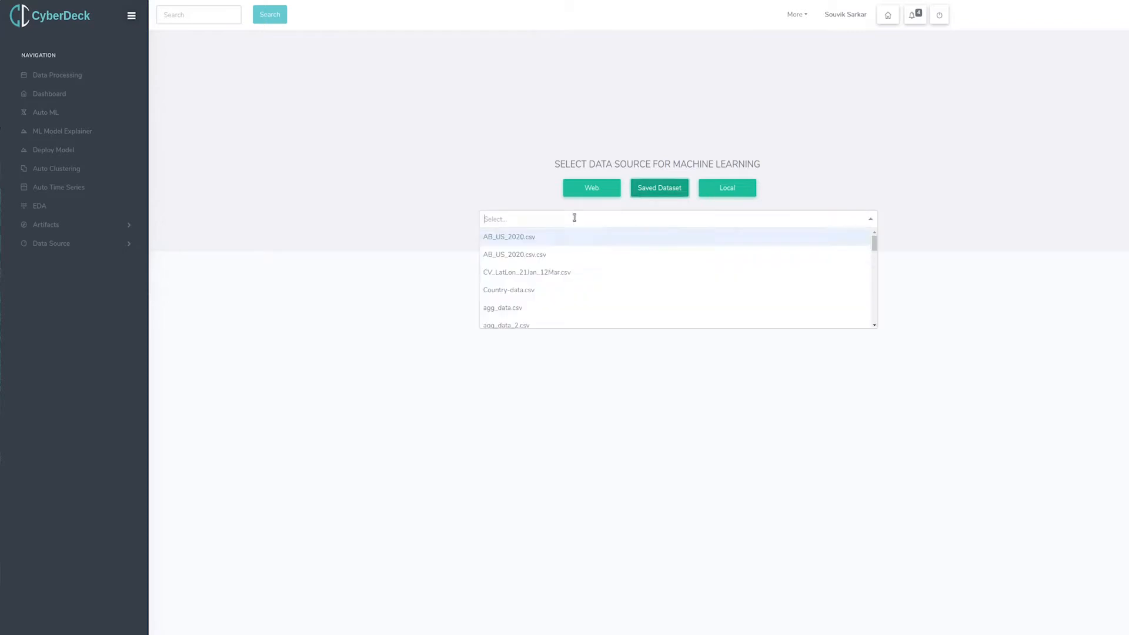
scroll(538, 294, "down", 4)
scroll(529, 268, "down", 3)
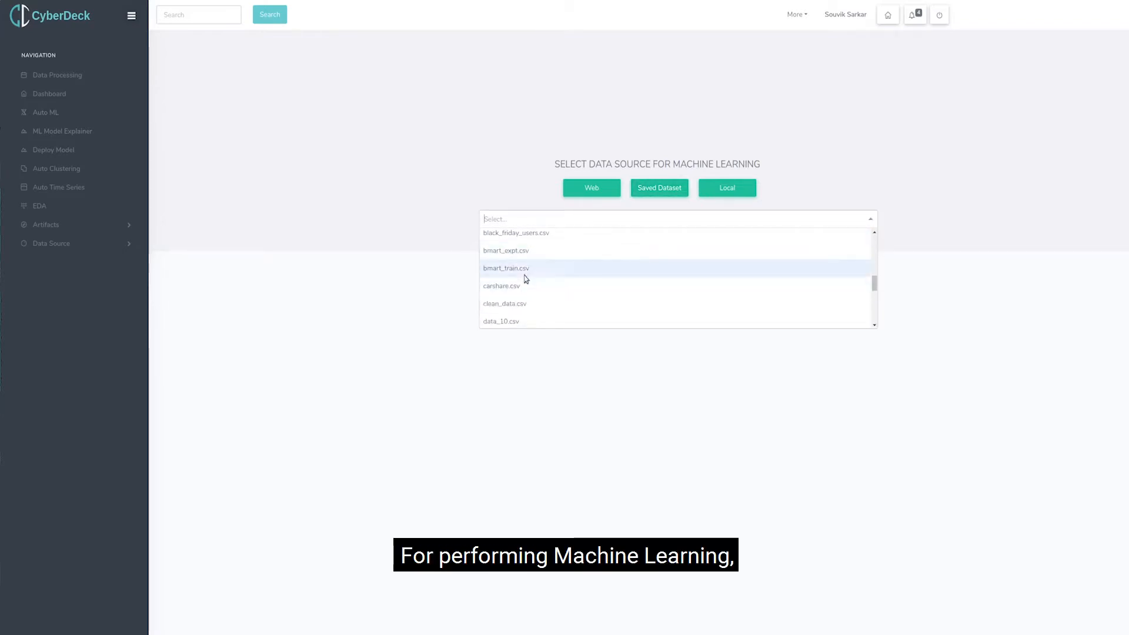
left_click(525, 270)
left_click(773, 246)
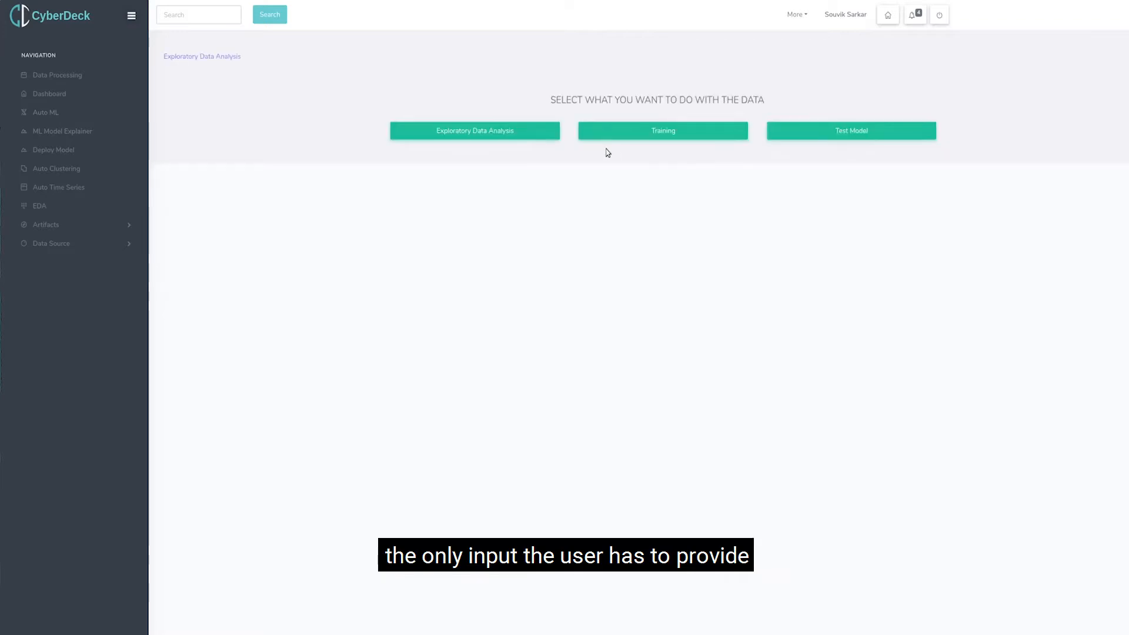
Step: Choose Training for the data and set Item_Outlet_Sales as the target variable
left_click(630, 136)
left_click(557, 173)
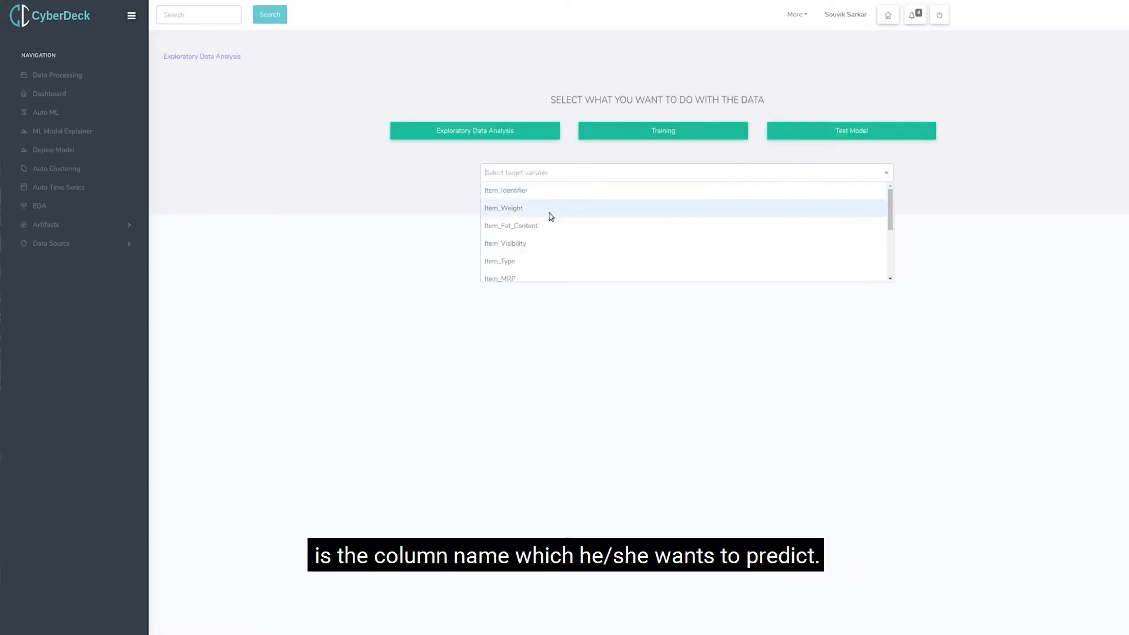
scroll(535, 271, "down", 3)
left_click(519, 274)
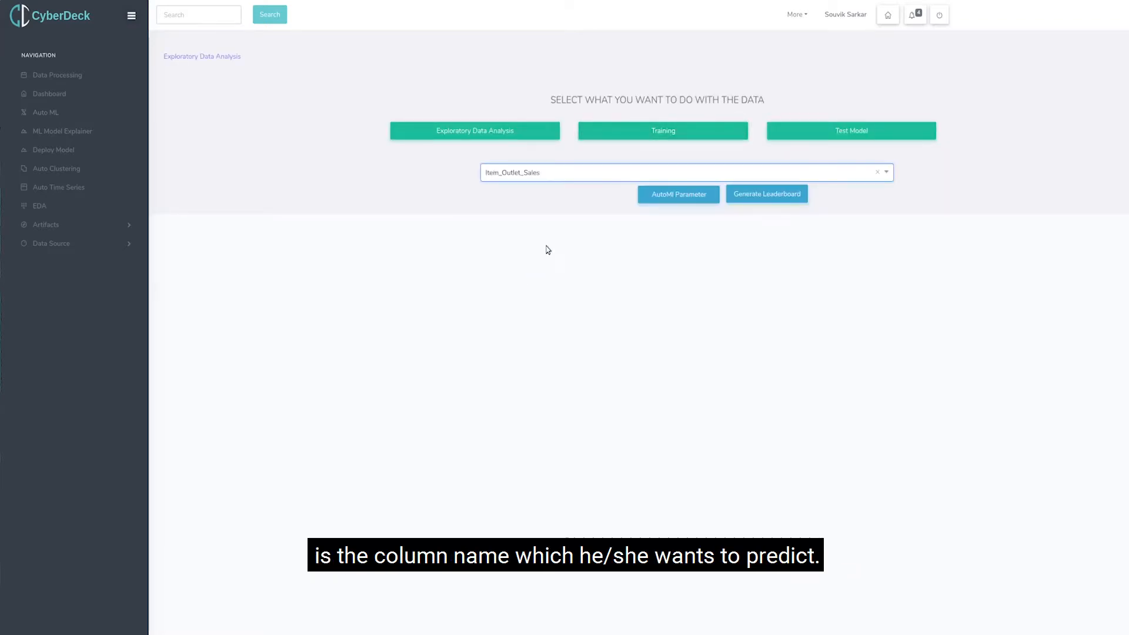
Step: In the AutoML parameters, set the categorical imputation method to Mode and the numeric imputation method to Median
left_click(702, 201)
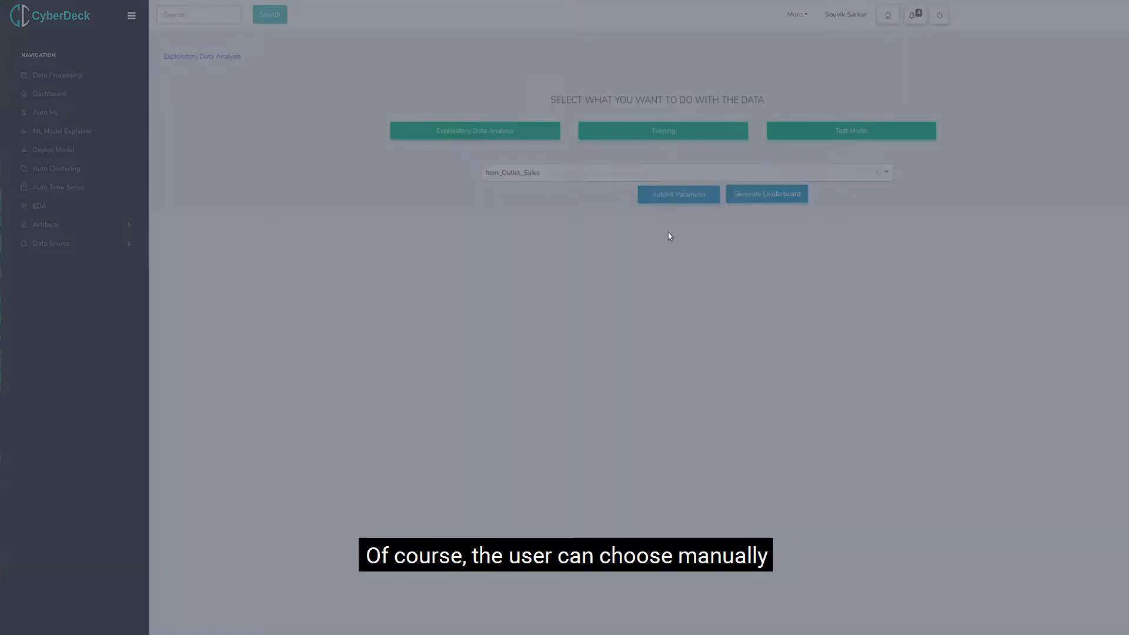
left_click(473, 118)
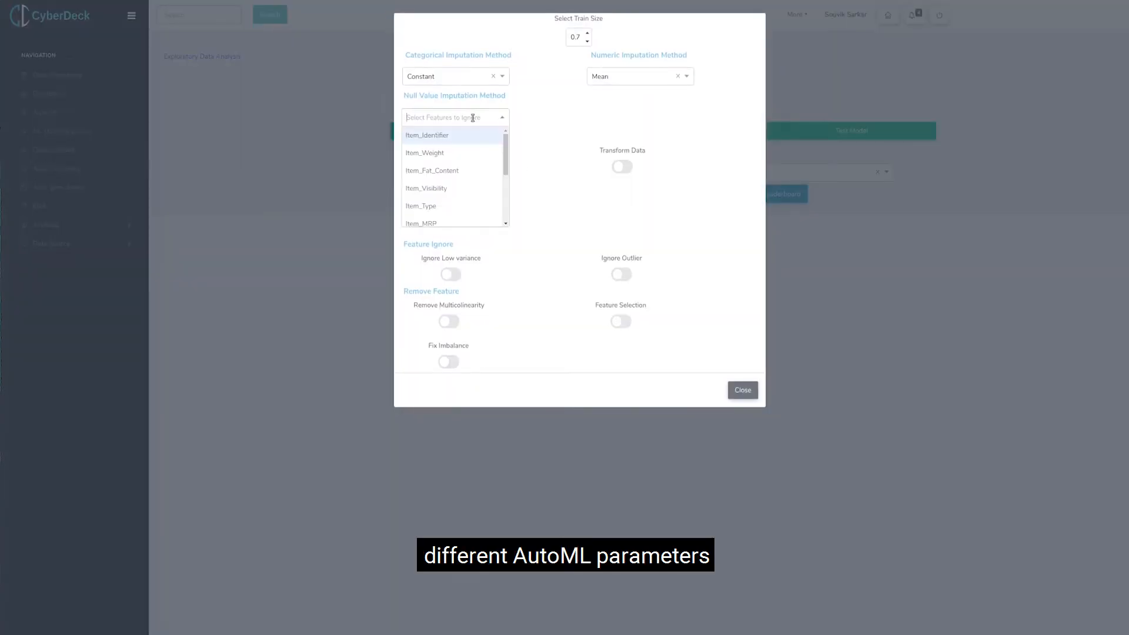
left_click(549, 125)
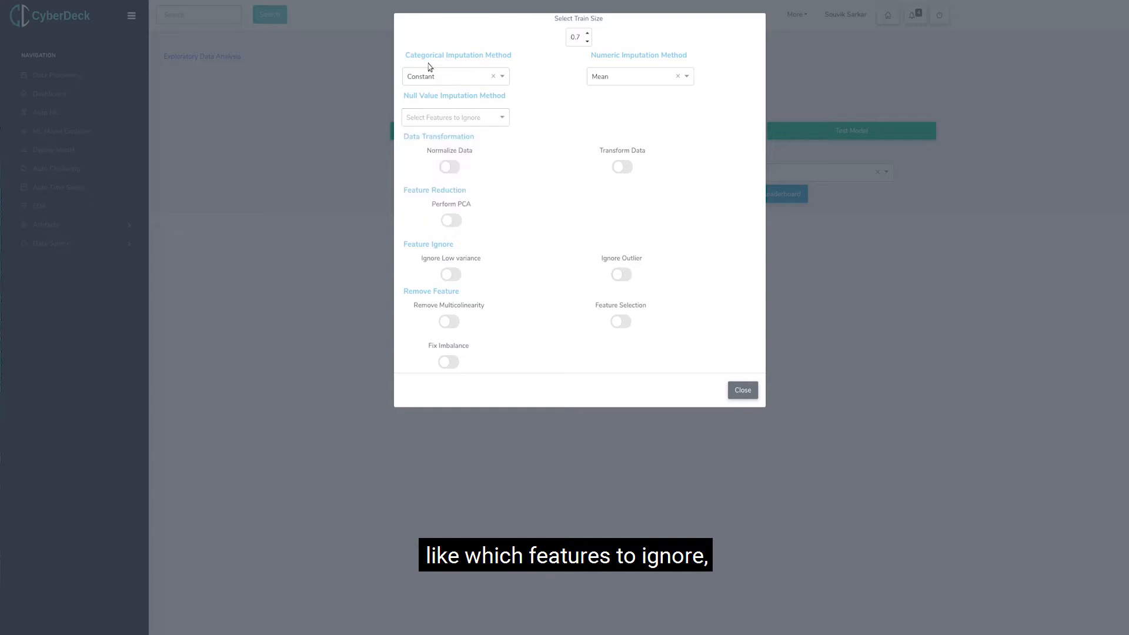
left_click(625, 82)
left_click(601, 112)
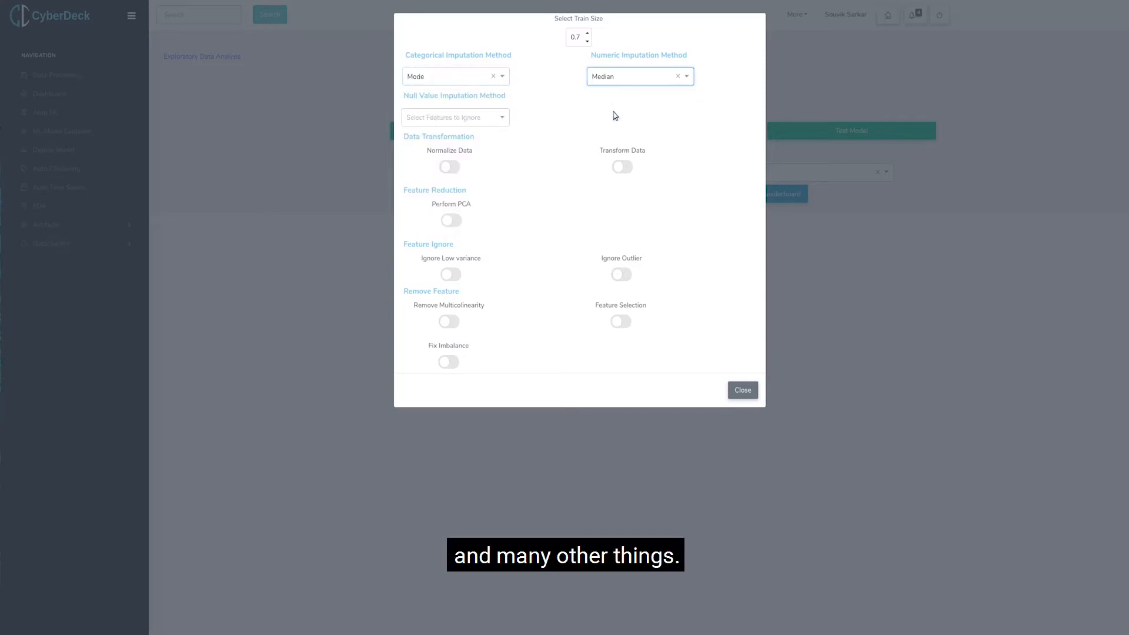
Step: Try Max Abs normalization and switch it off again, and enable the Yeo-johnson data transformation in the AutoML parameters
left_click(451, 168)
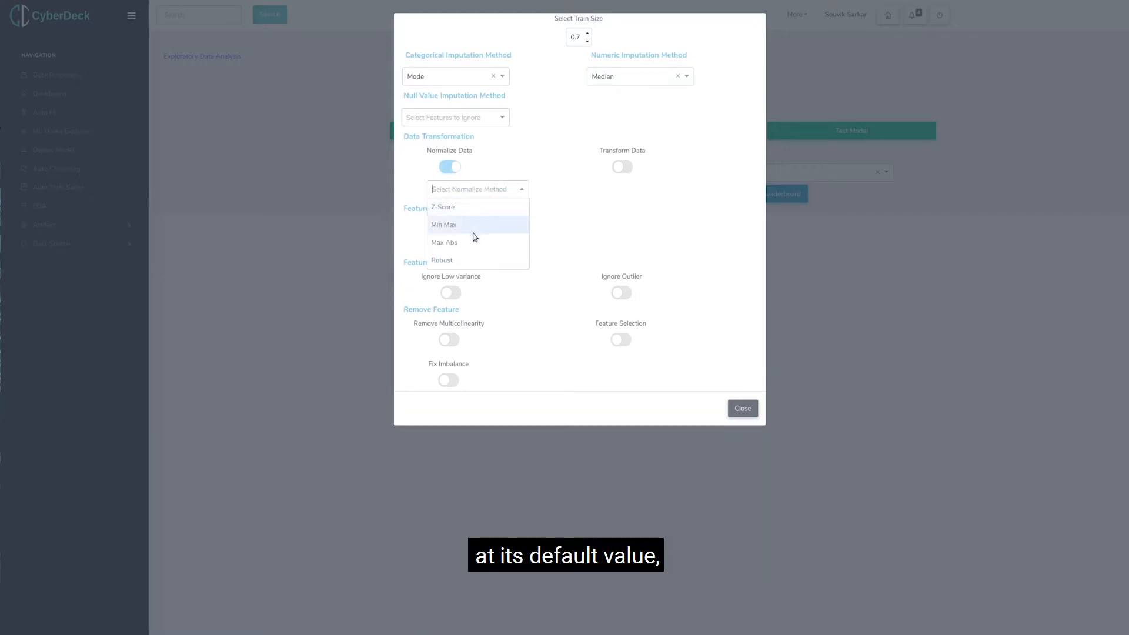
left_click(472, 243)
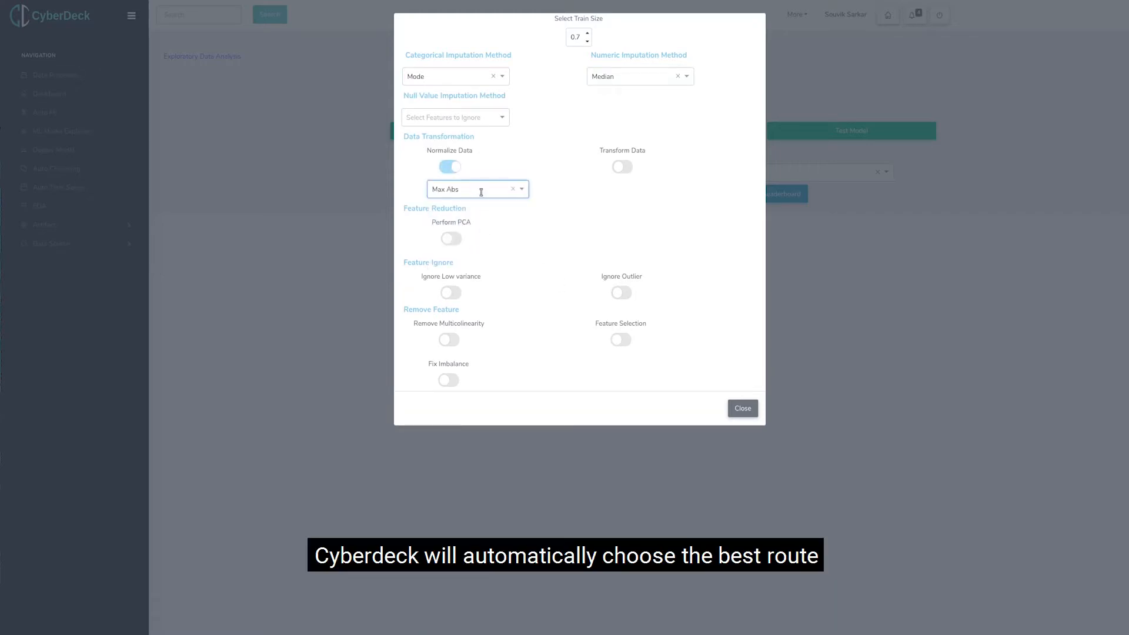
left_click(621, 169)
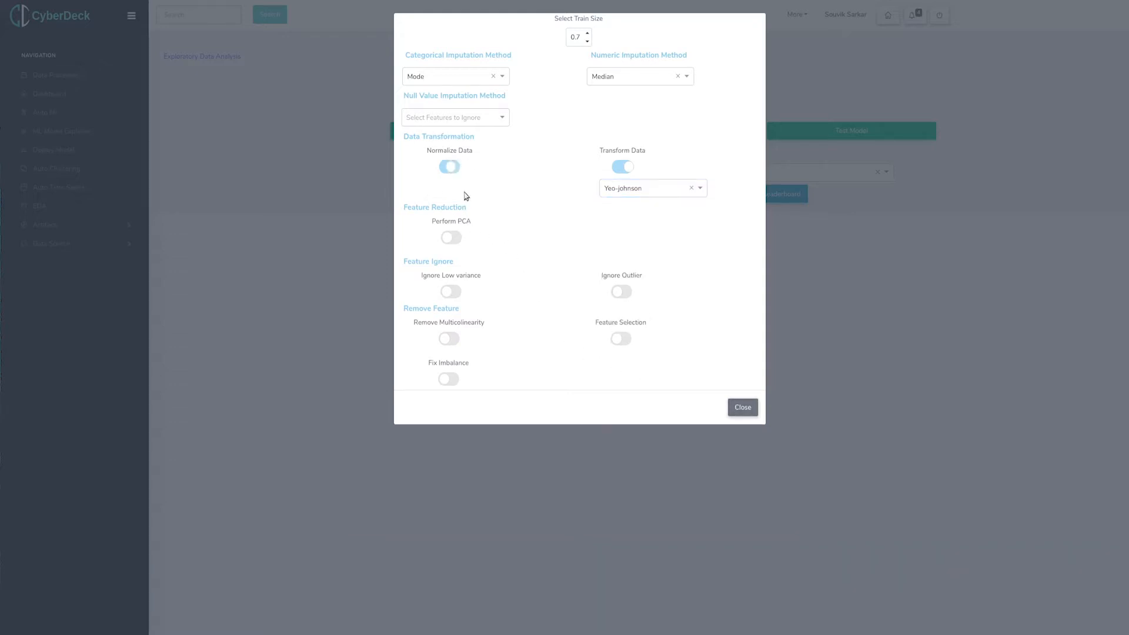
left_click(454, 167)
left_click(742, 408)
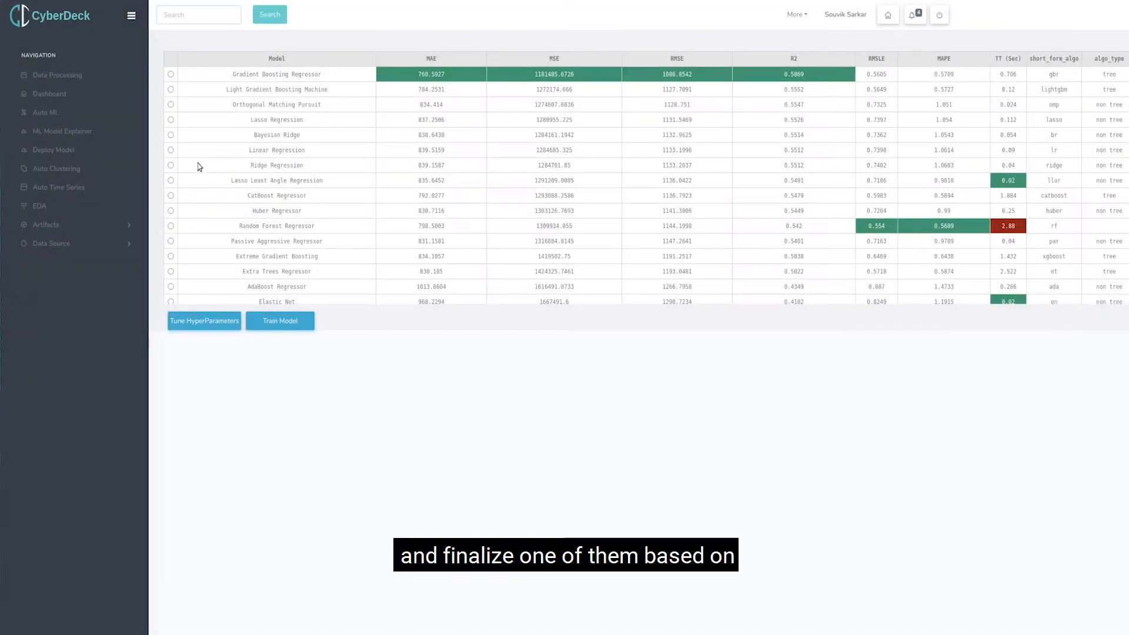
Step: Select Linear Regression on the leaderboard and set it up for training in the model name dialog
left_click(279, 321)
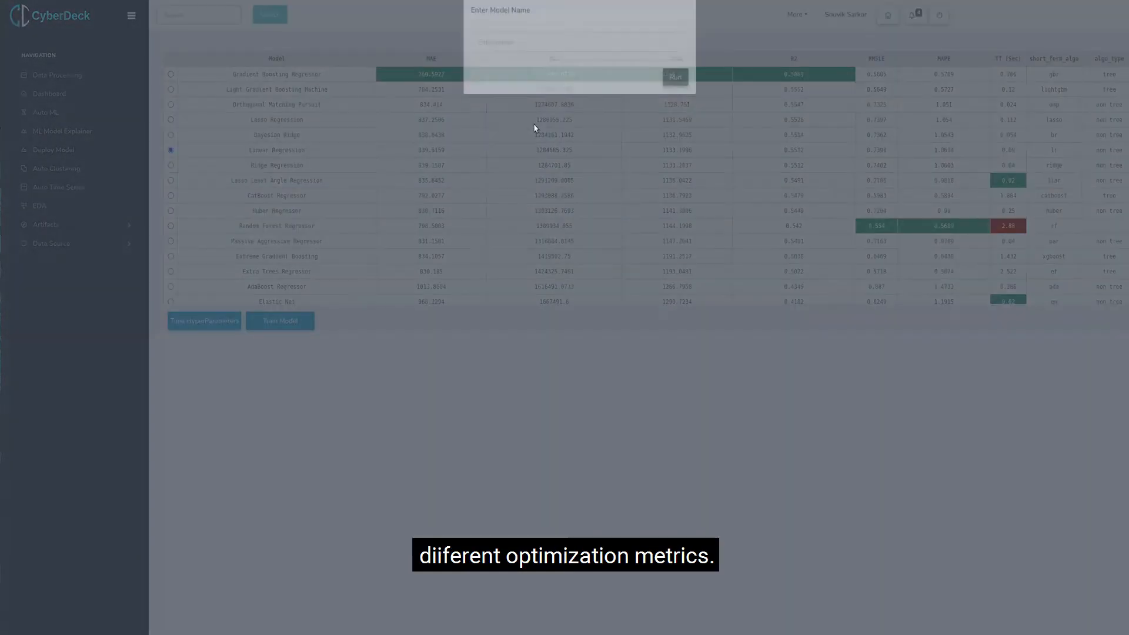
left_click(536, 61)
left_click(520, 150)
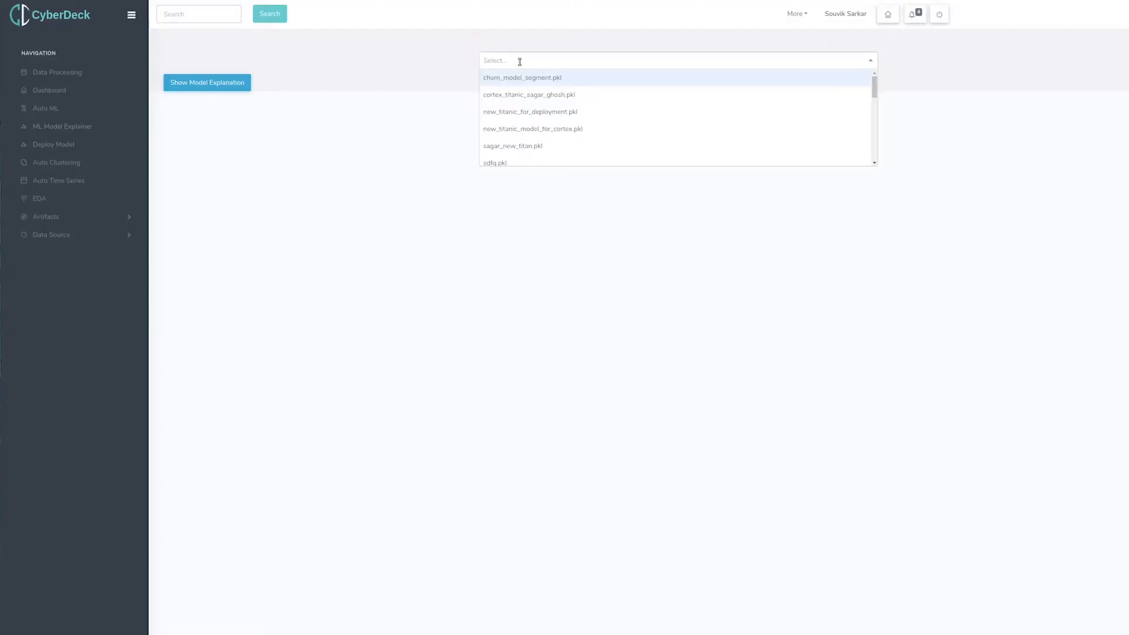
Step: Choose bmart_model_lr.pkl in the ML Model Explainer and generate its model explanation
type("bm")
left_click(532, 96)
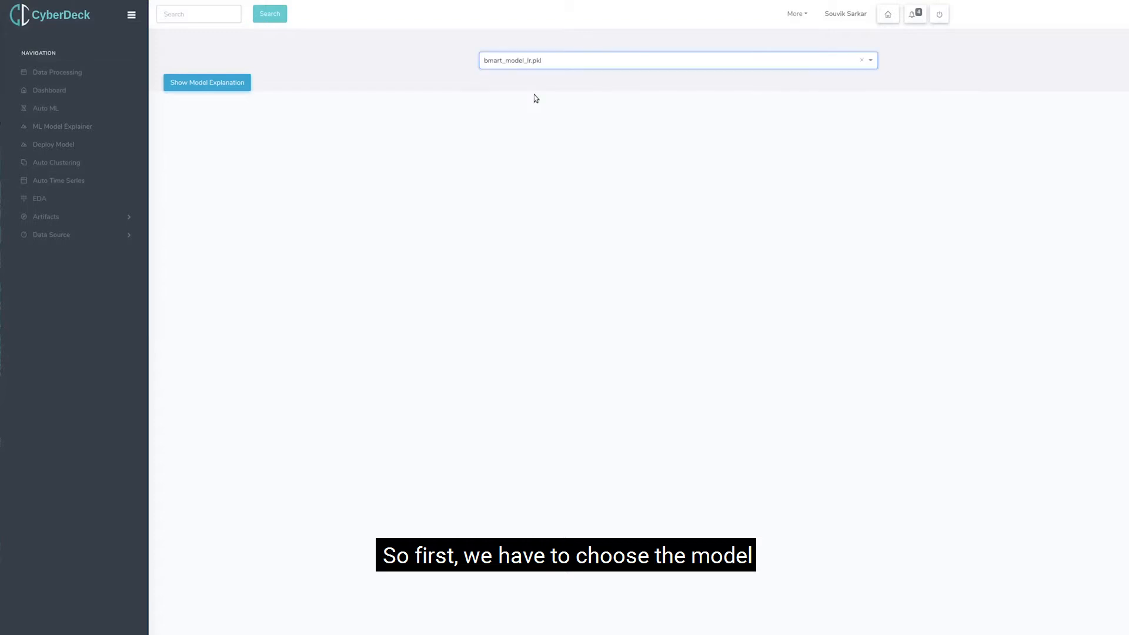
left_click(242, 86)
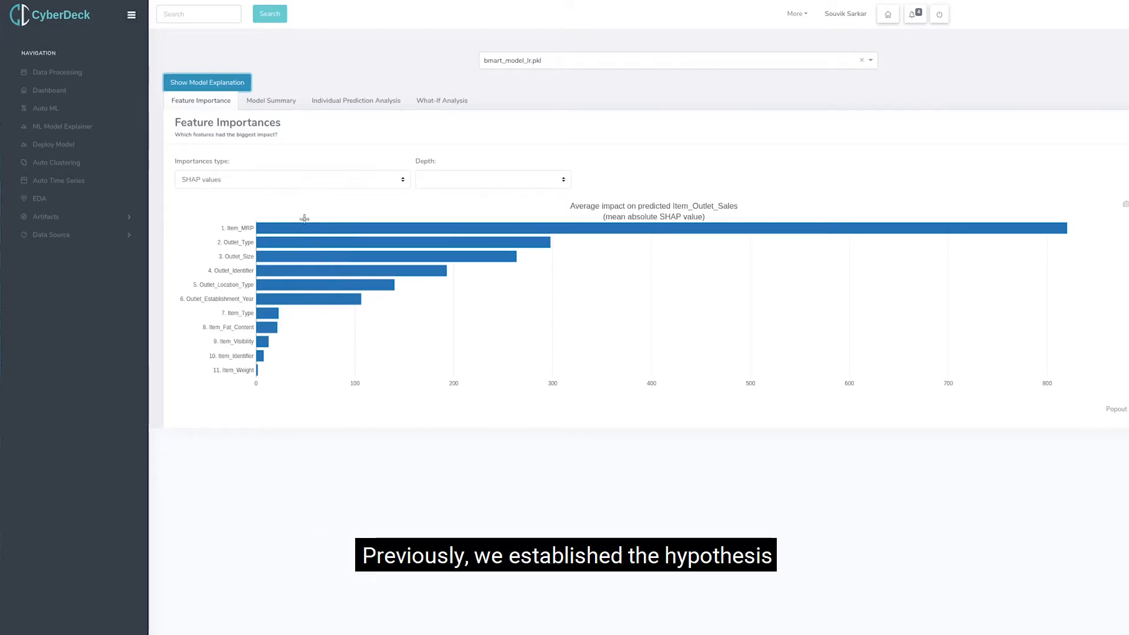
Step: Compare the feature importances as Permutation Importances and as SHAP values
left_click(287, 179)
left_click(257, 199)
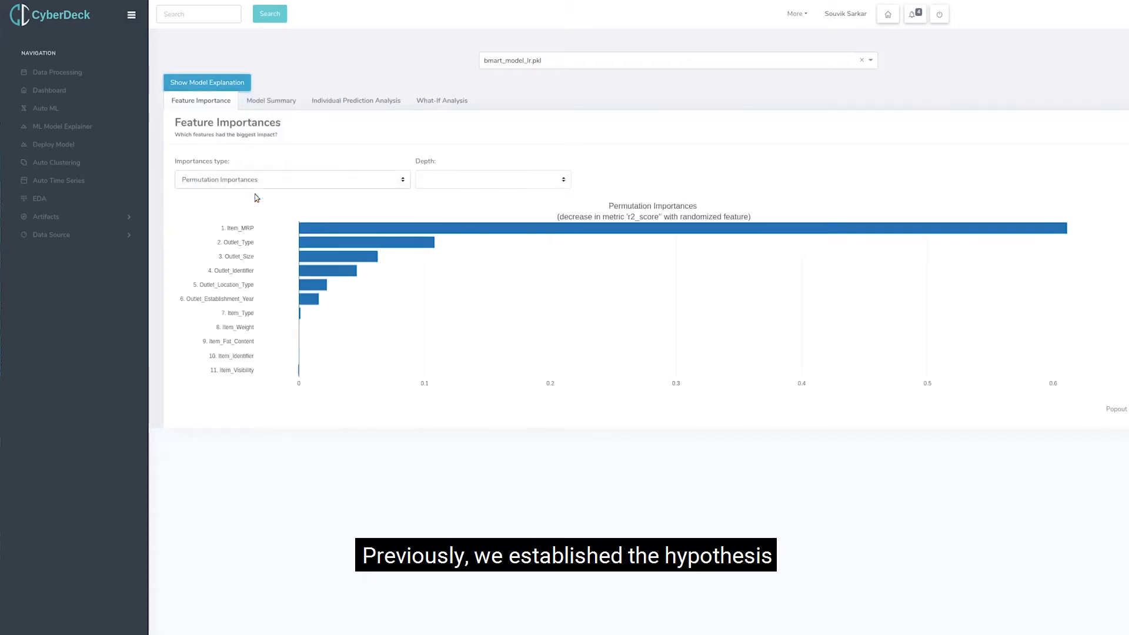
left_click(262, 182)
left_click(283, 205)
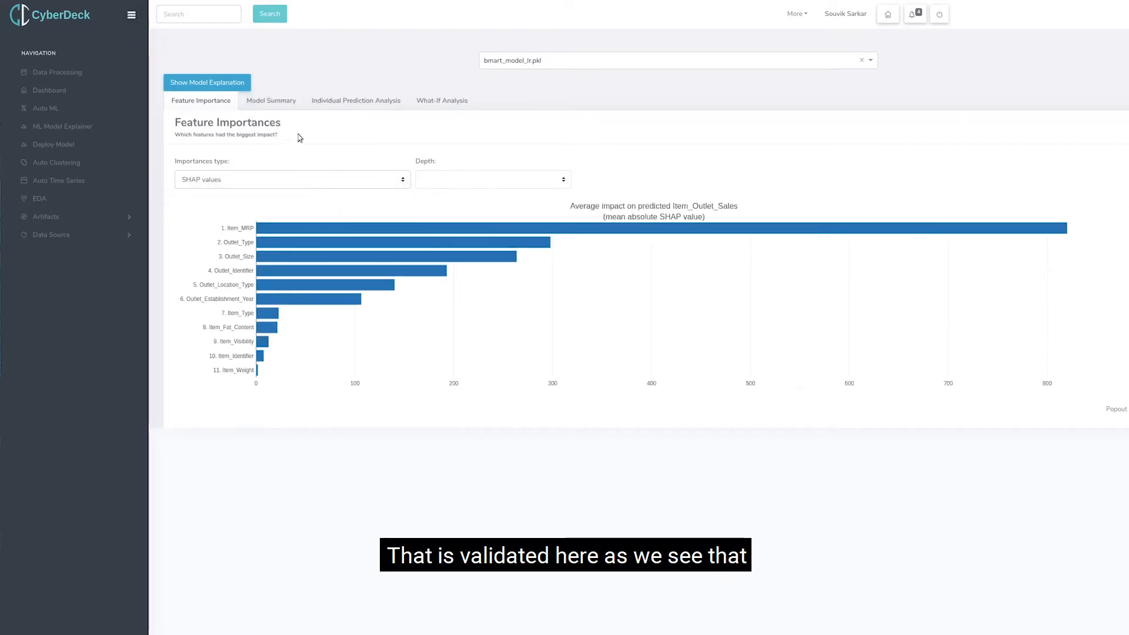
Step: Review the model summary, viewing the Predicted vs Actual plot with a log y axis and with a log x axis
left_click(287, 101)
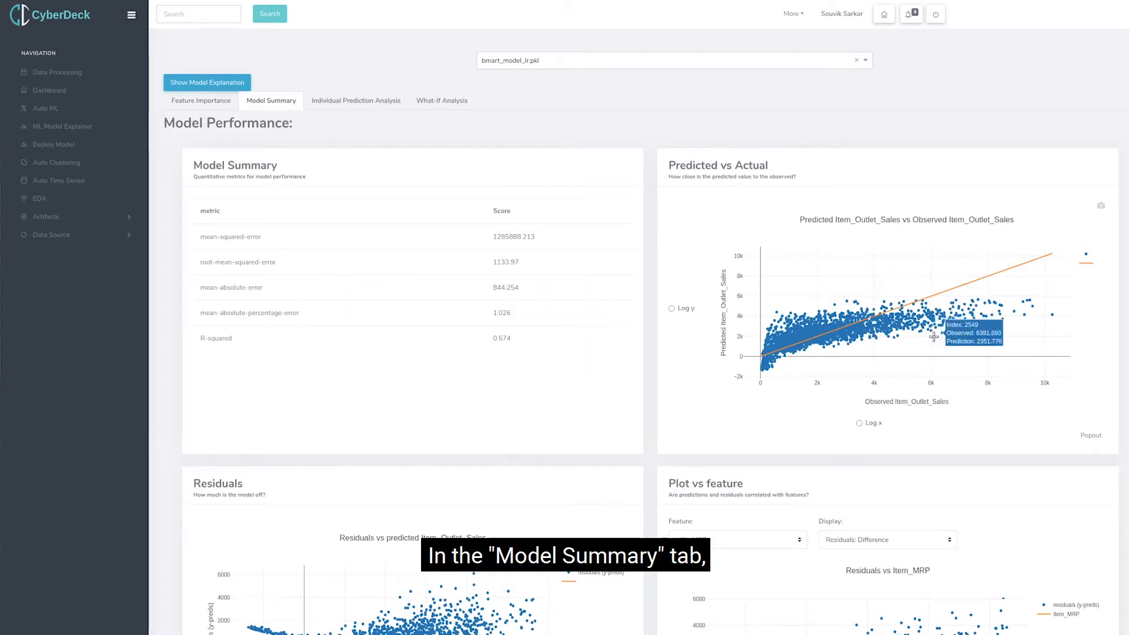
left_click(672, 309)
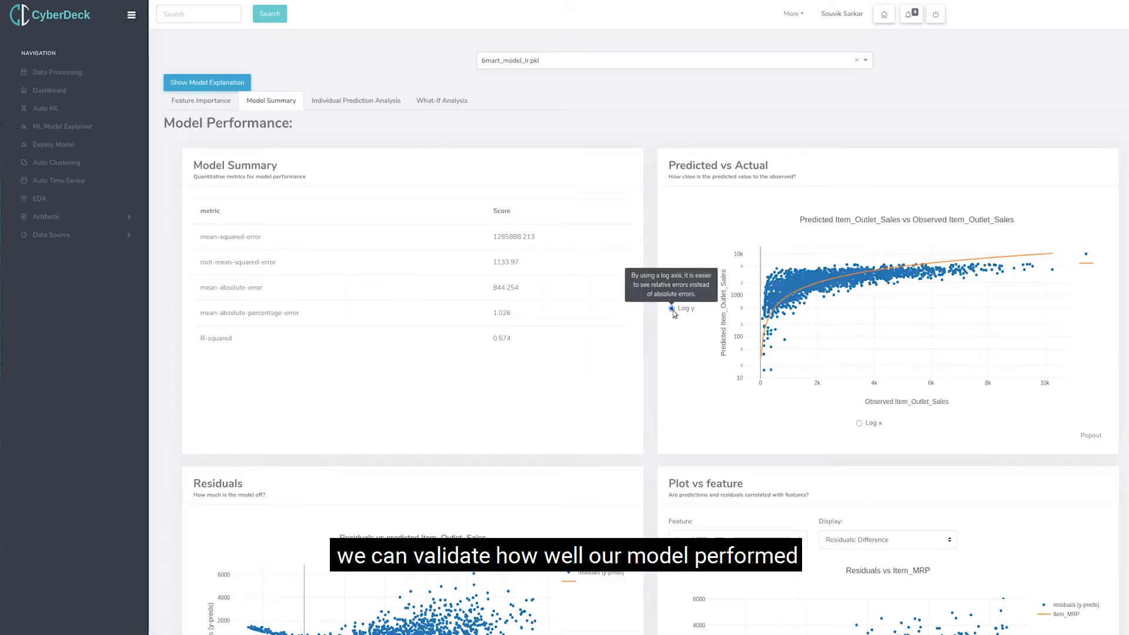
left_click(672, 308)
left_click(859, 423)
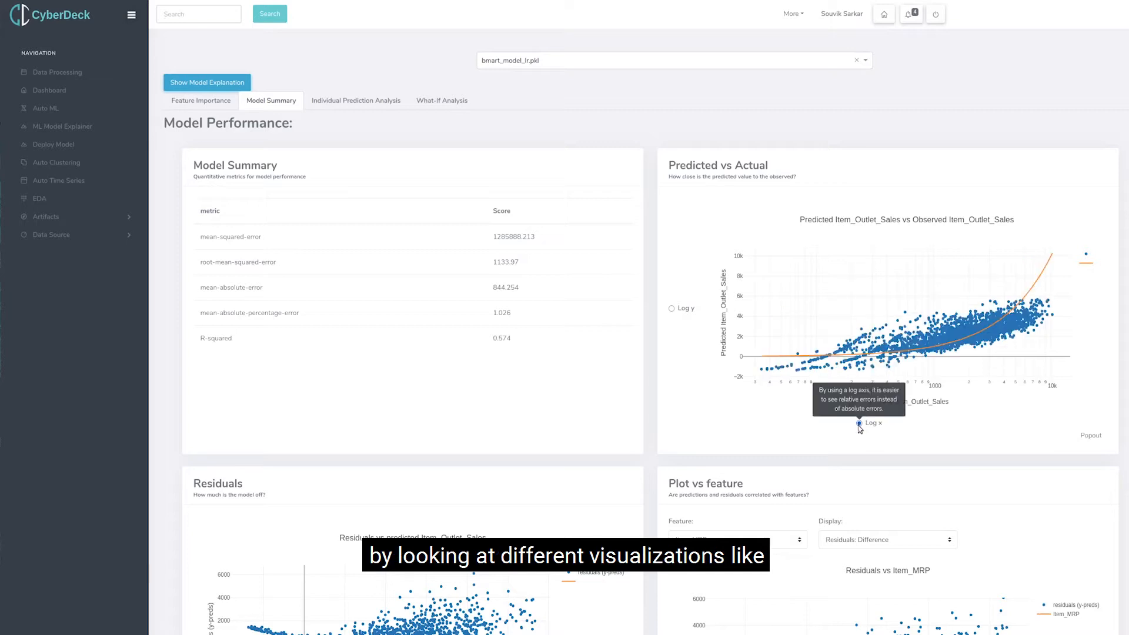
left_click(859, 423)
Step: Try Ratio as the residual type in the Residuals plot, and settle on Log ratio
scroll(525, 400, "down", 3)
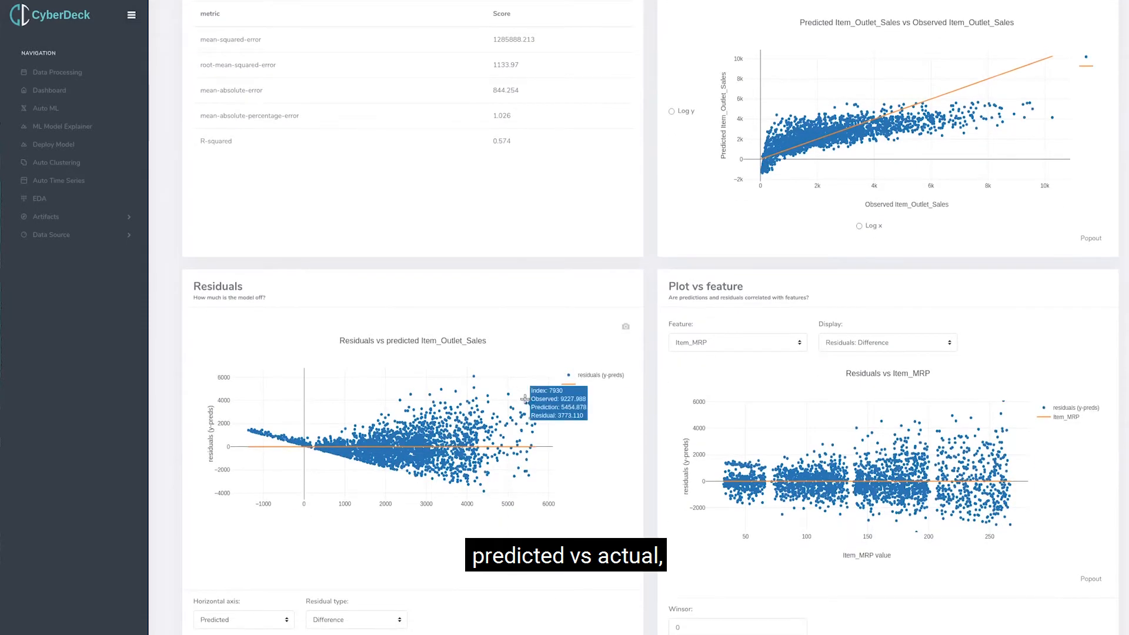
left_click(326, 619)
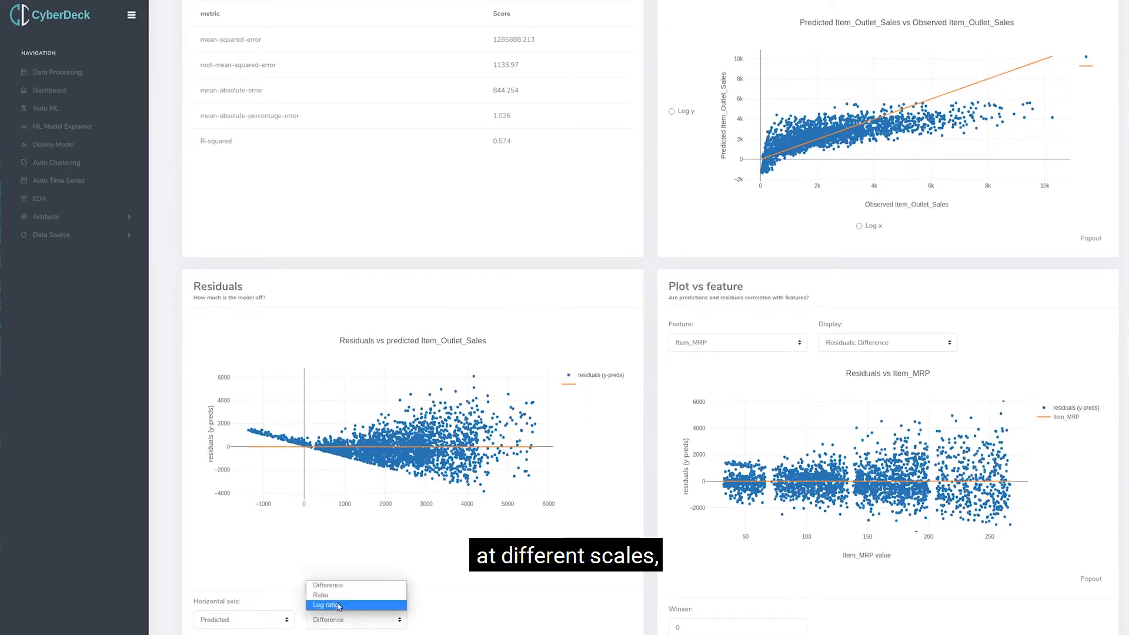
left_click(322, 595)
left_click(341, 615)
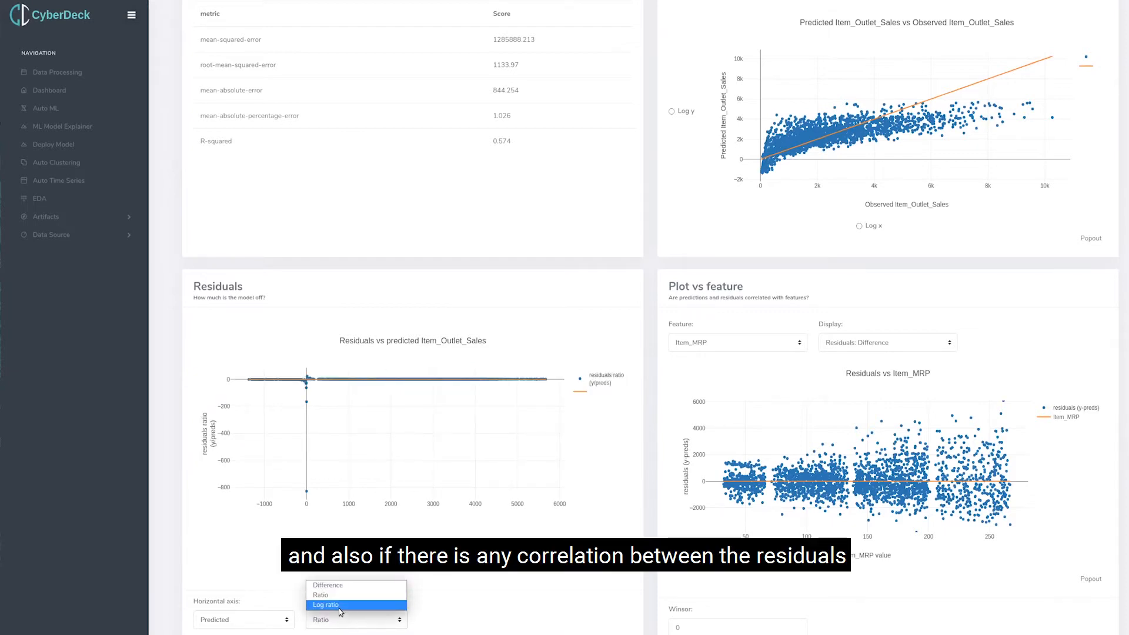
left_click(340, 606)
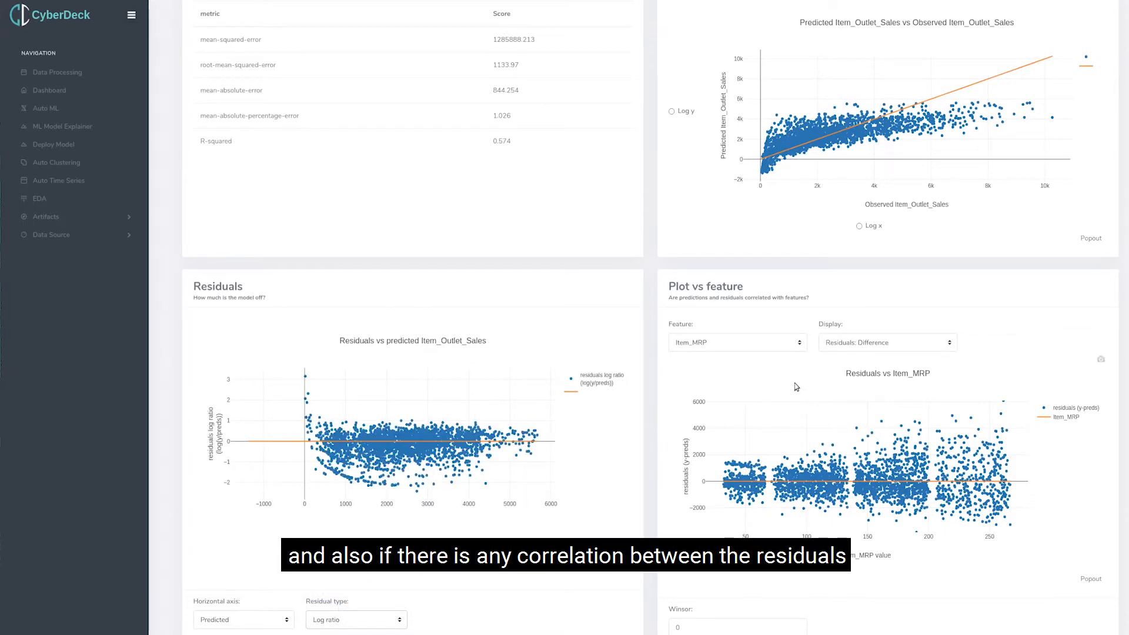
Step: Plot the residuals against Item_Type in Plot vs feature and limit the plot to 6 categories
left_click(741, 345)
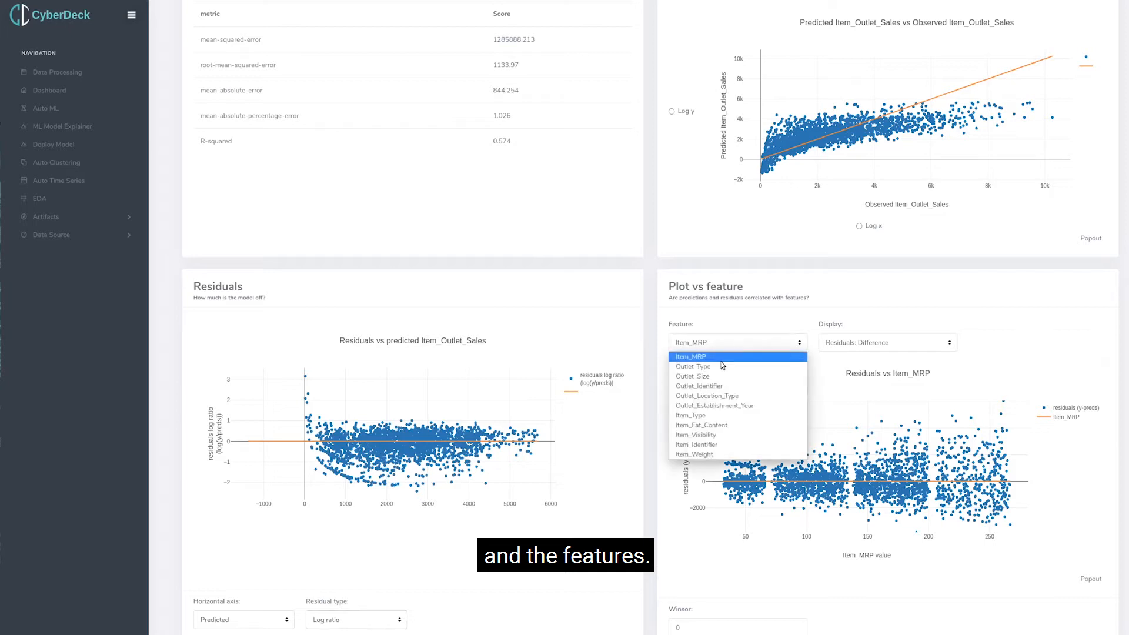
left_click(701, 416)
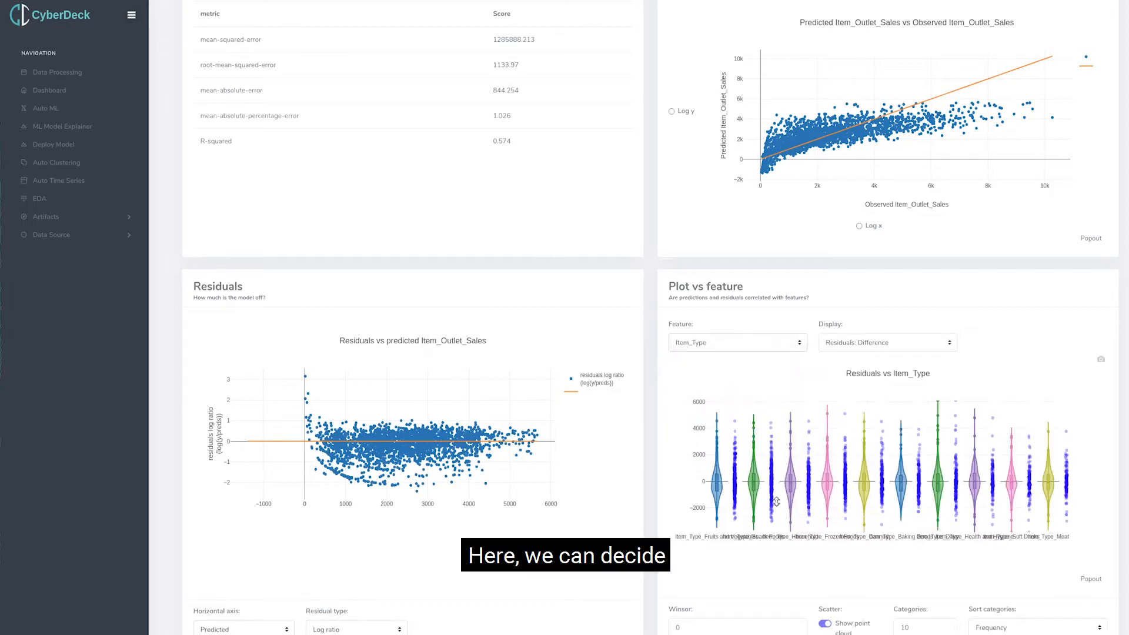
left_click(946, 631)
left_click(946, 631)
left_click(947, 630)
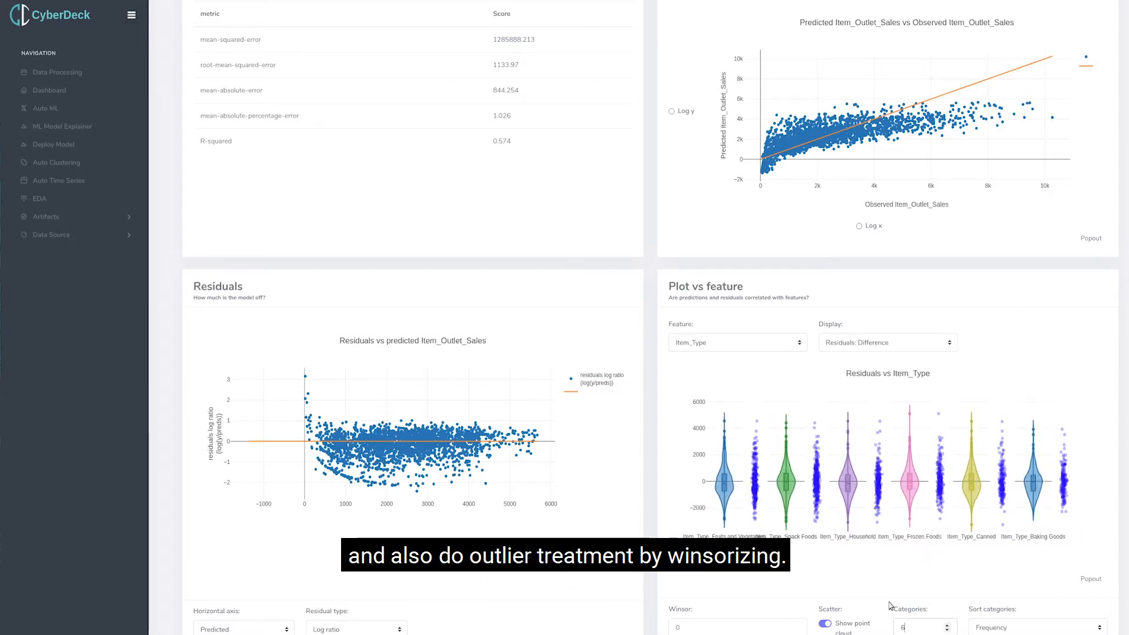
Step: Try Outlet_Size as the plotted feature for the residuals, and settle on Outlet_Identifier
left_click(807, 347)
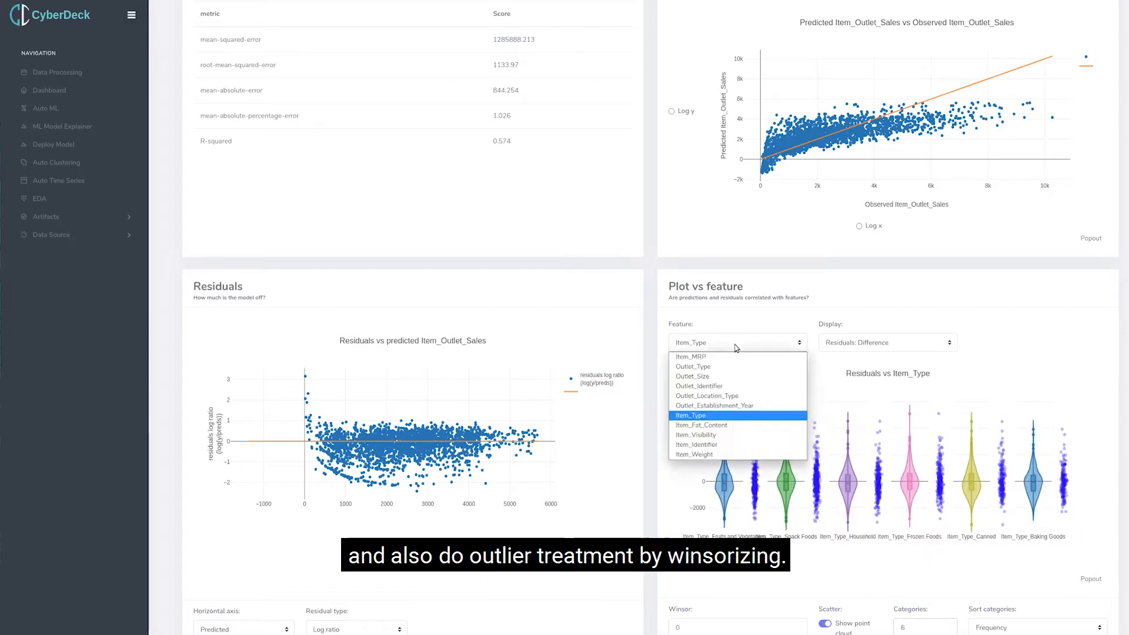
left_click(711, 382)
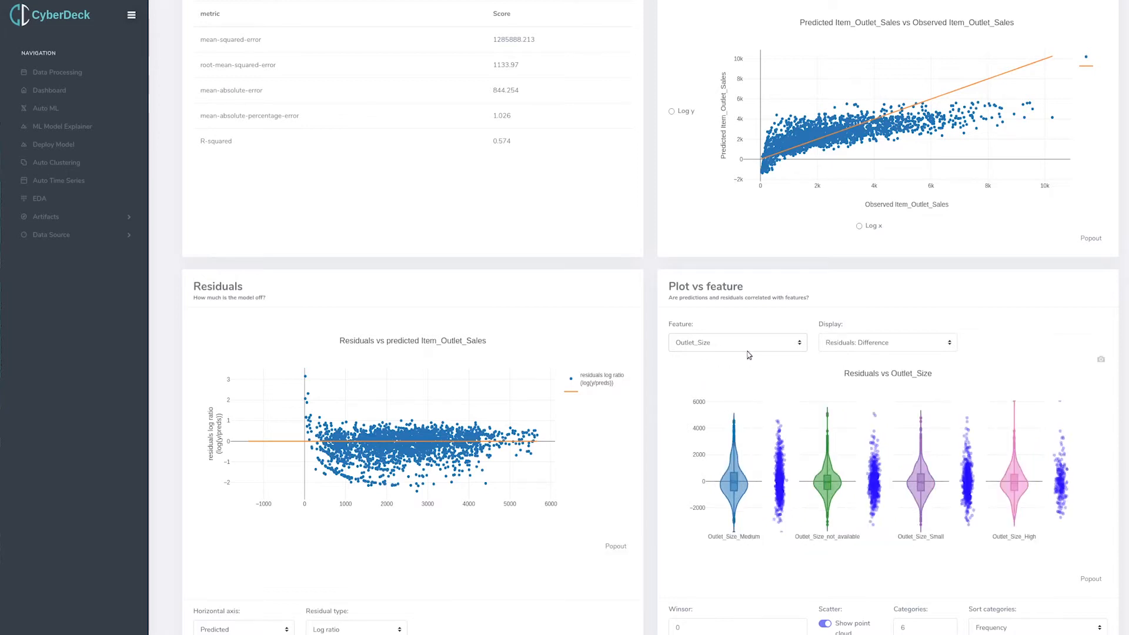
left_click(747, 352)
left_click(722, 392)
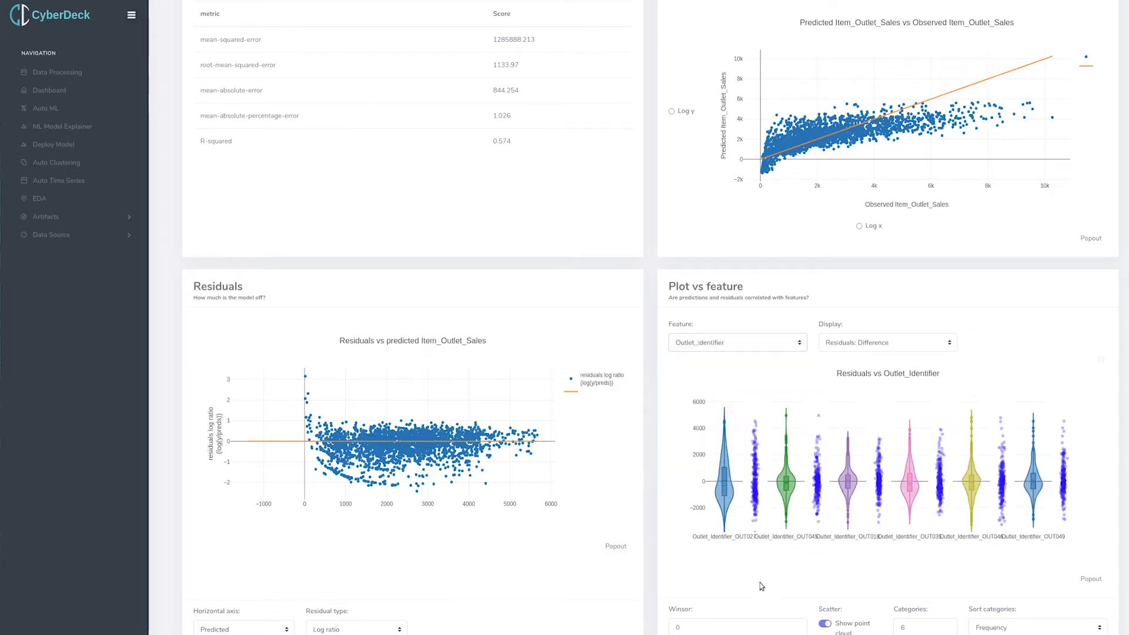
Step: Limit the Outlet_Identifier plot to 5 categories and sort the categories by Shap impact
left_click(945, 631)
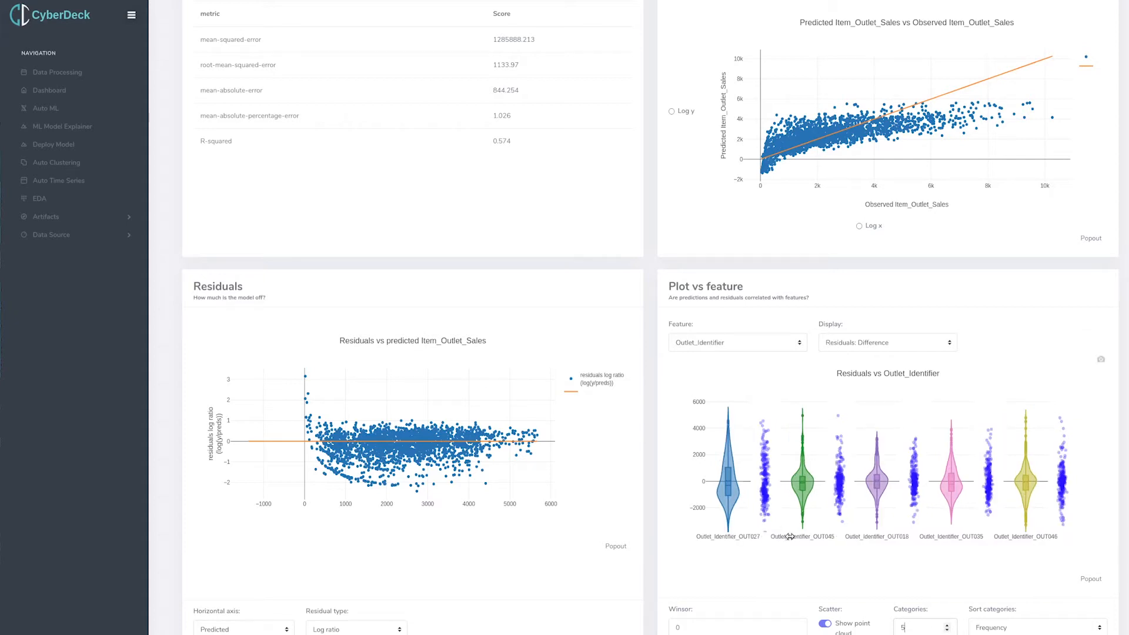
left_click(1016, 627)
left_click(1011, 615)
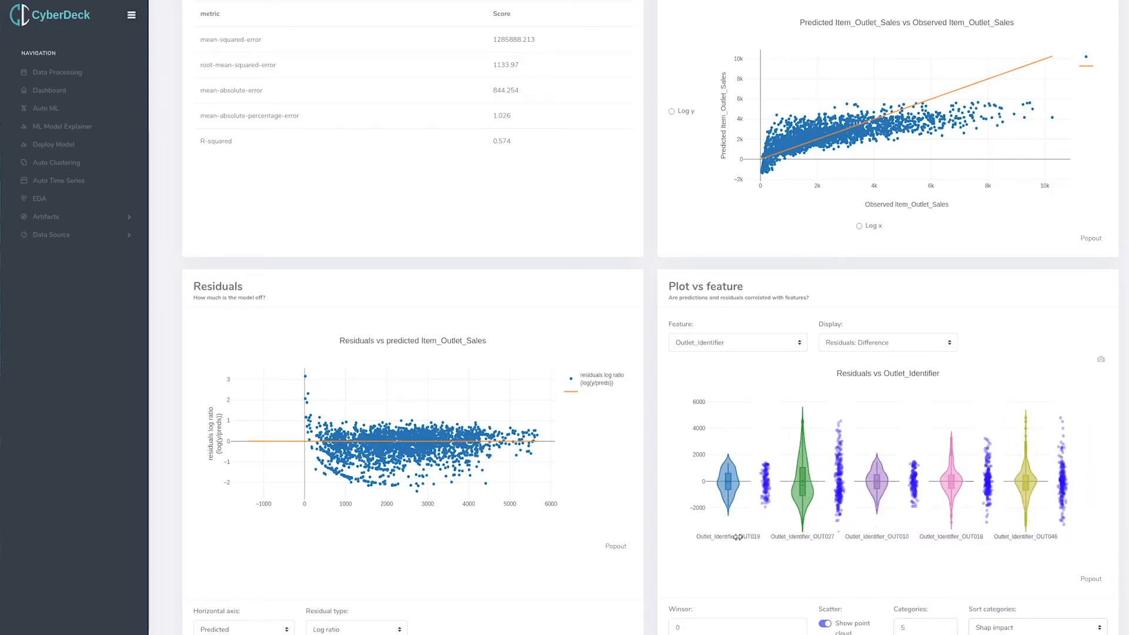
Step: Try Predicted as the display for the Outlet_Identifier plot, and settle on Observed
left_click(869, 342)
left_click(864, 364)
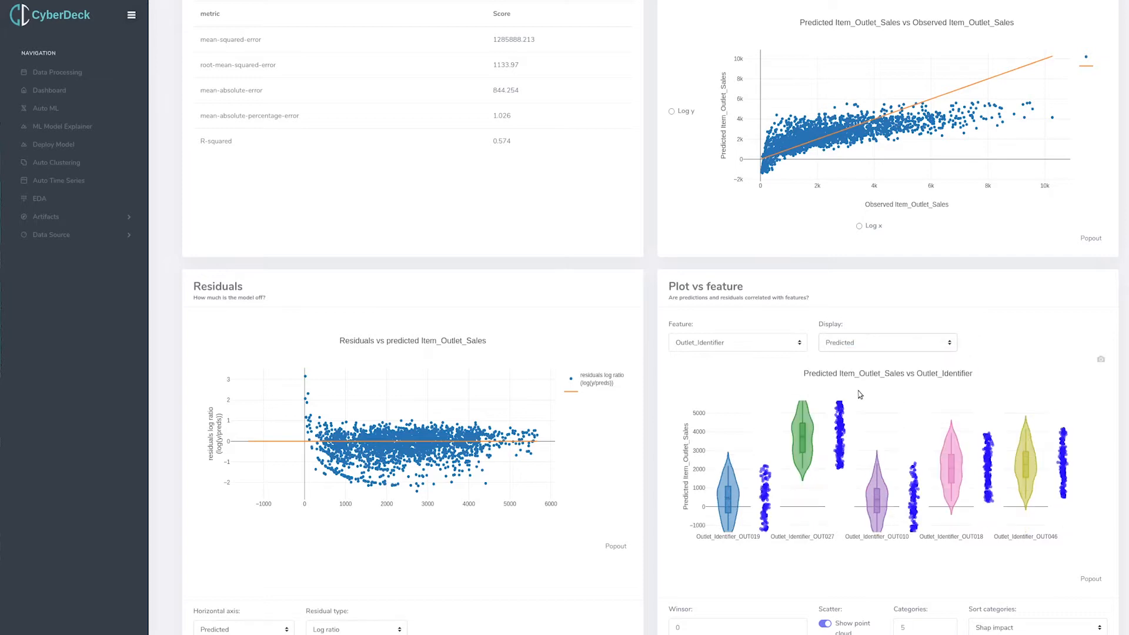
left_click(866, 344)
left_click(857, 357)
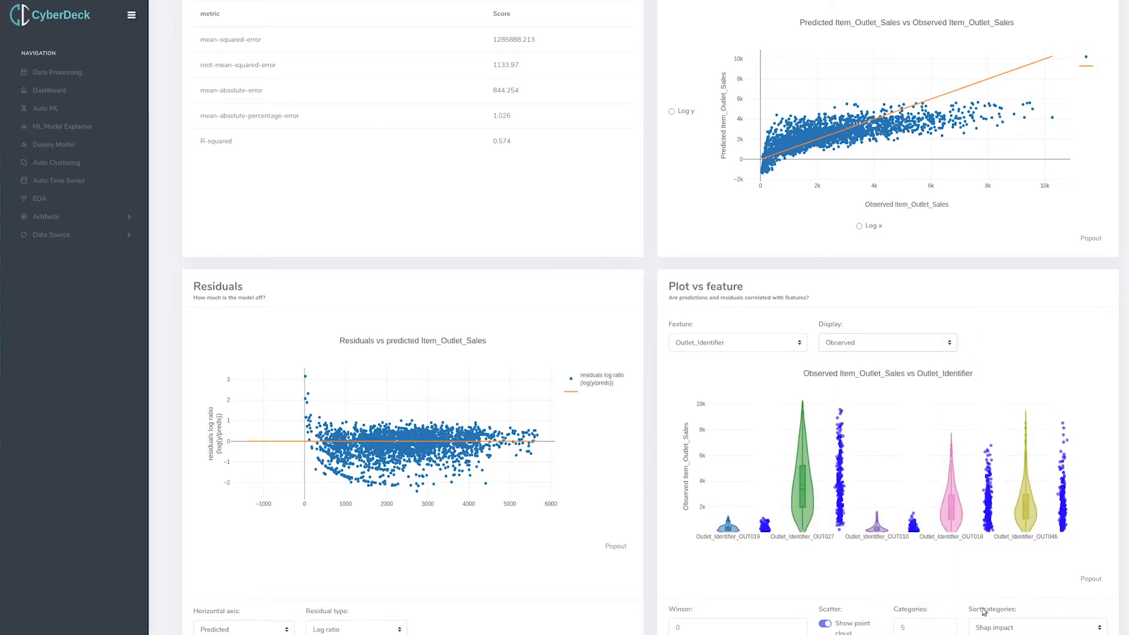
left_click(753, 620)
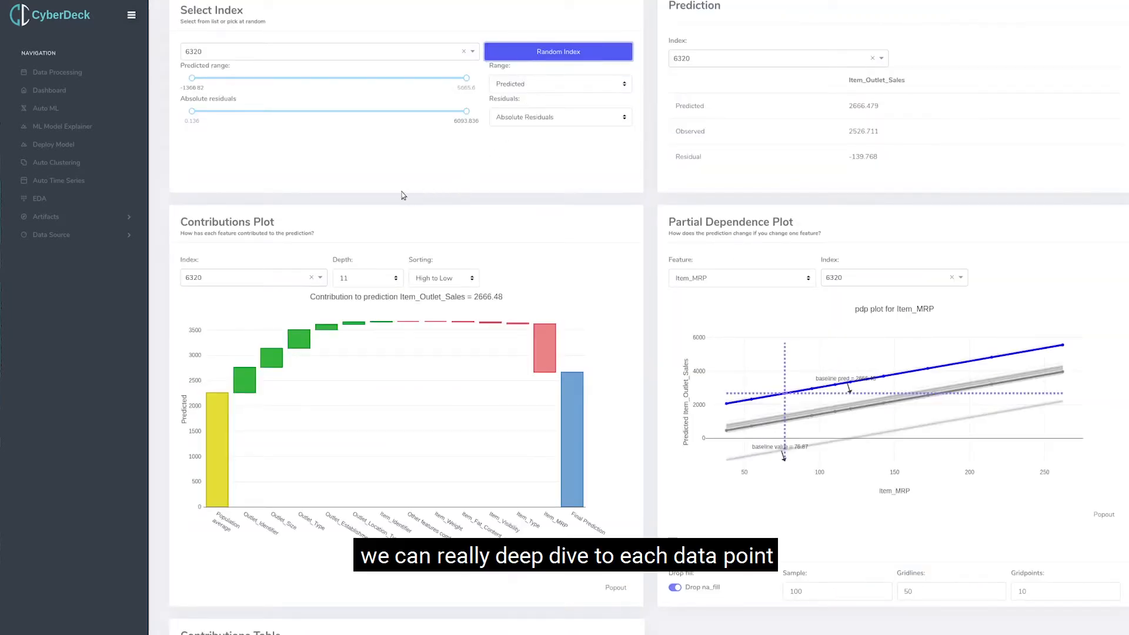
Step: Compare the predicted and observed Item_Outlet_Sales for index 6320, and inspect the Outlet_Identifier contribution in the Contributions Plot
scroll(403, 200, "up", 3)
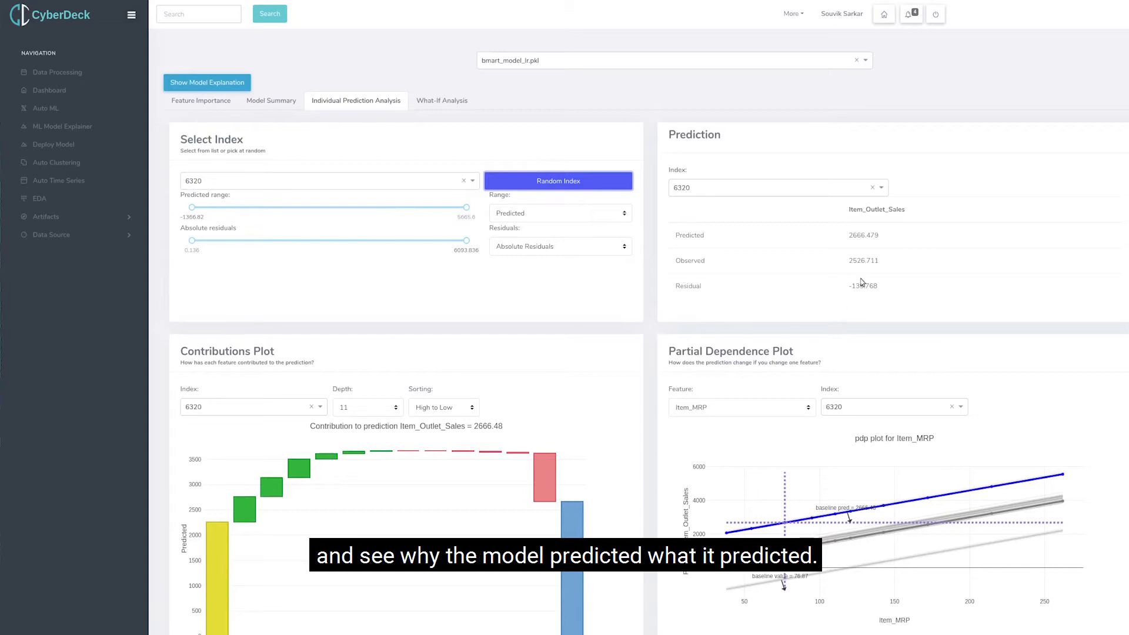
left_click_drag(847, 235, 888, 262)
left_click(506, 318)
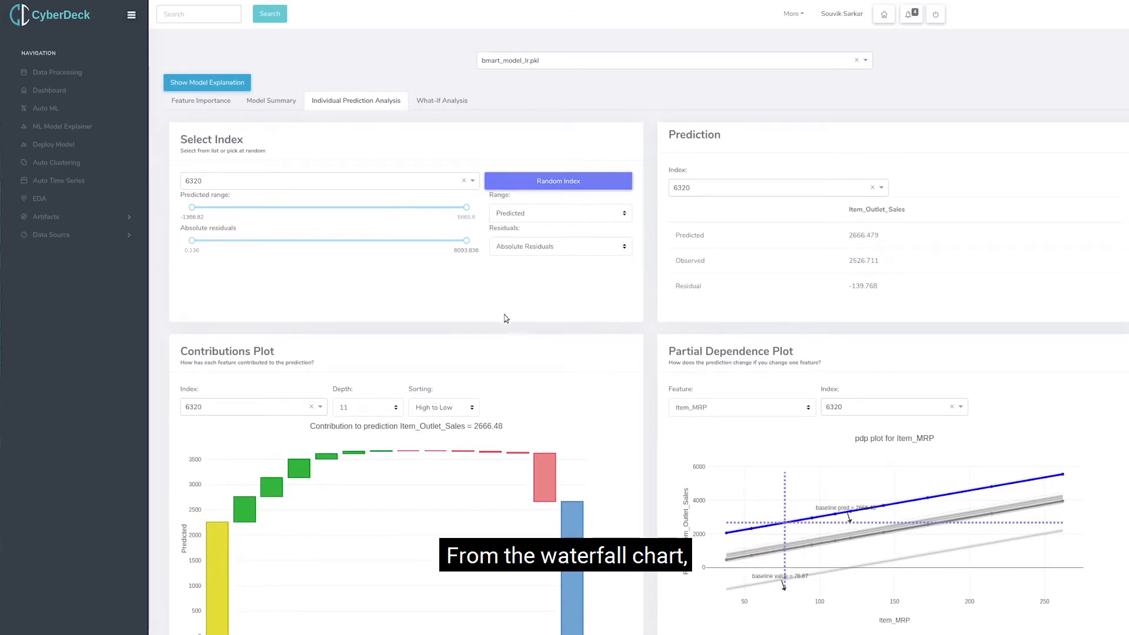
scroll(471, 320, "down", 2)
mouse_move(249, 384)
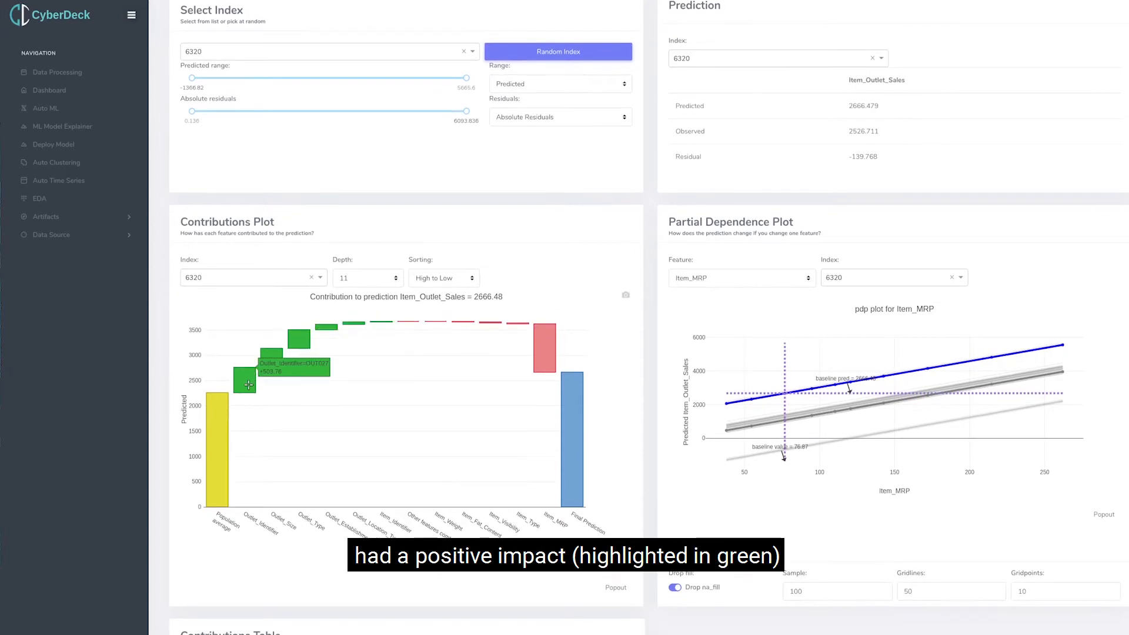
Step: Examine the positive and negative feature contributions for index 6320, from Outlet_Size through Item_MRP, in the Contributions Plot
mouse_move(270, 365)
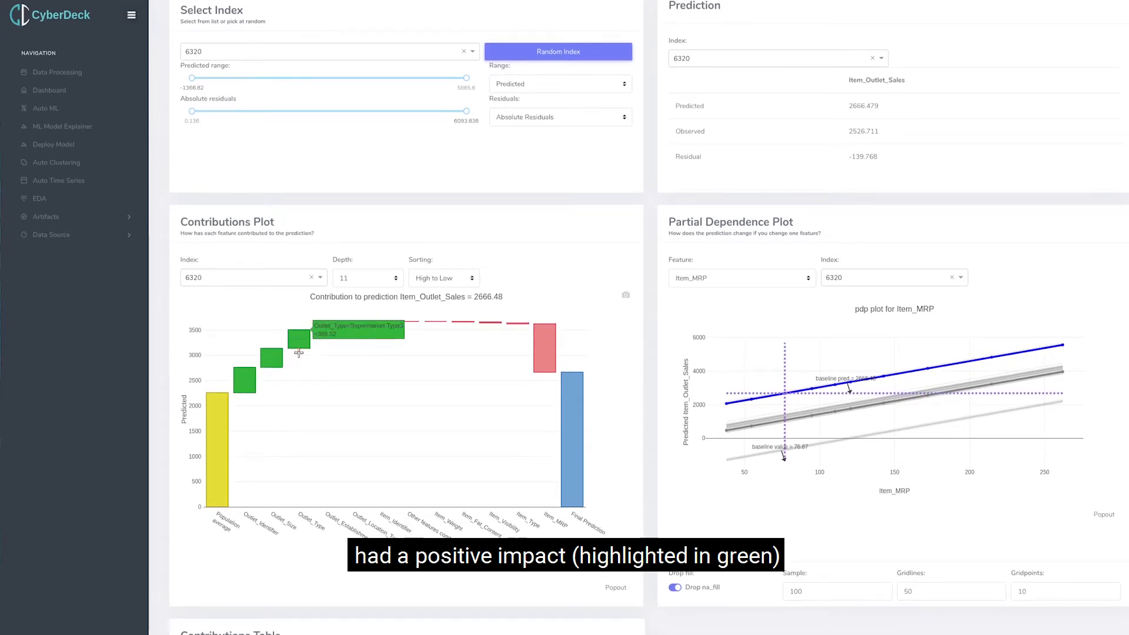
mouse_move(326, 331)
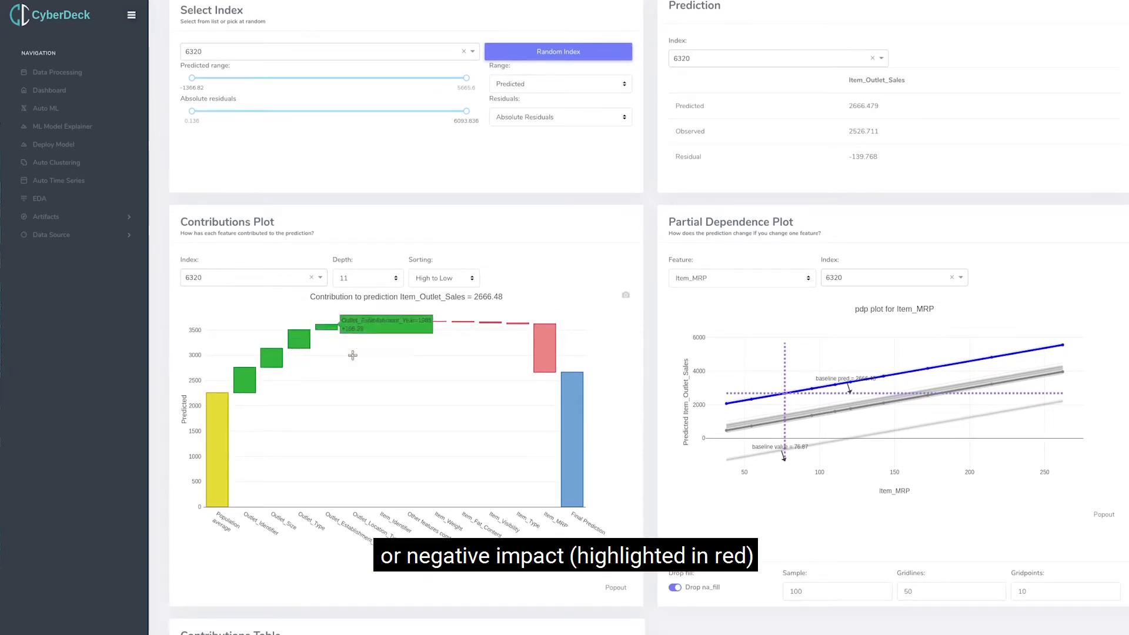
mouse_move(552, 355)
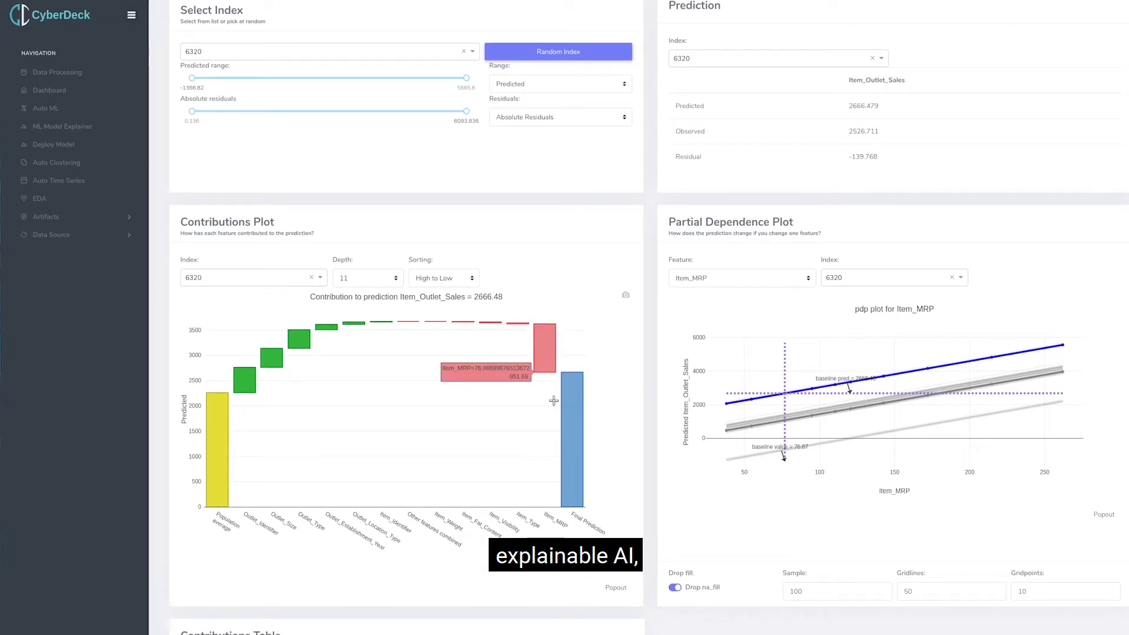
Step: Pick a random index three times for the individual prediction analysis, and compare the last one's predicted and observed Item_Outlet_Sales
scroll(511, 222, "up", 2)
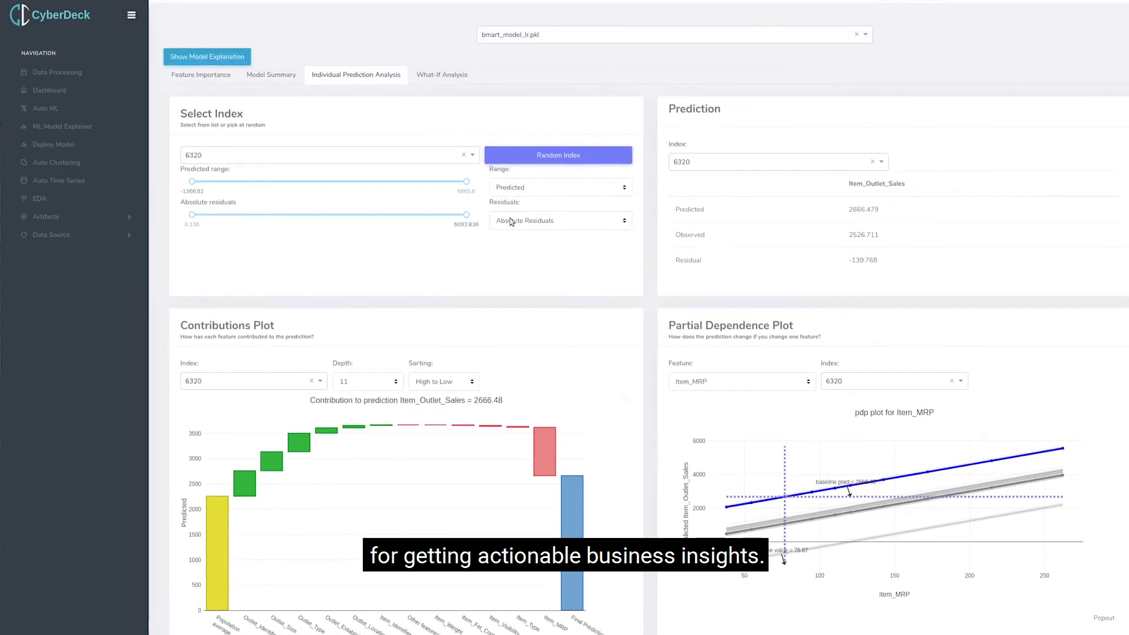
left_click(533, 156)
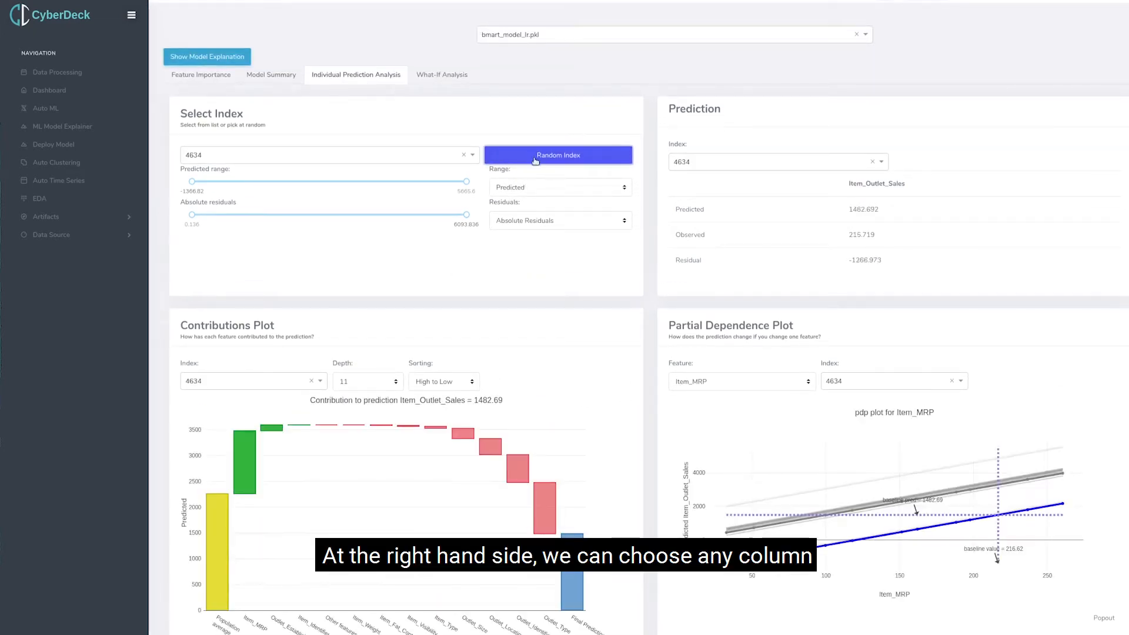
left_click(536, 158)
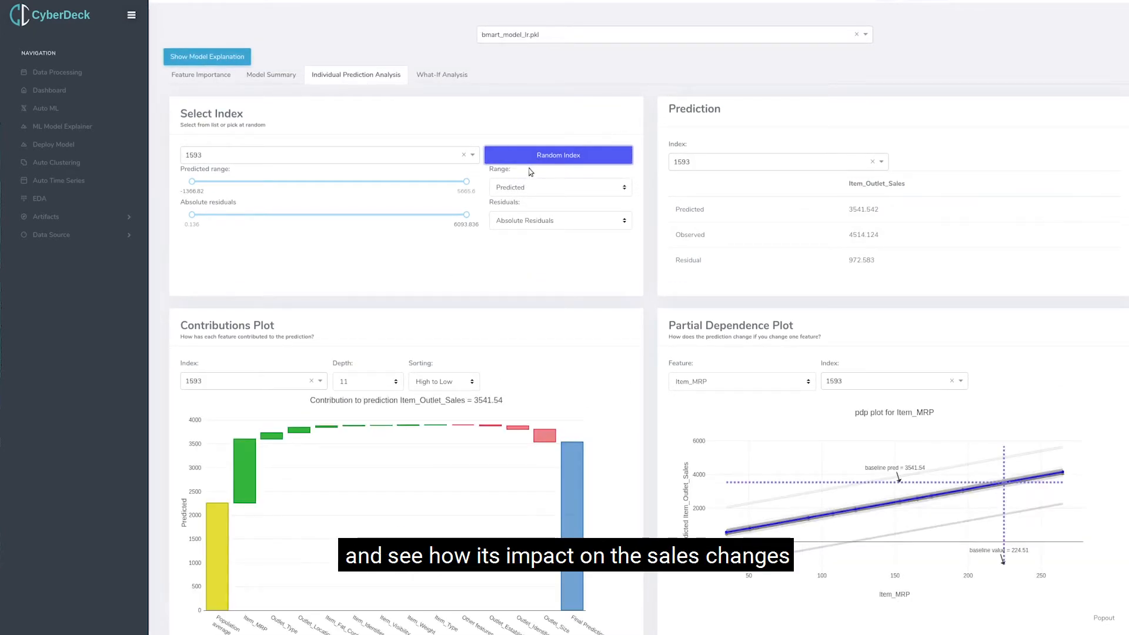
left_click(540, 161)
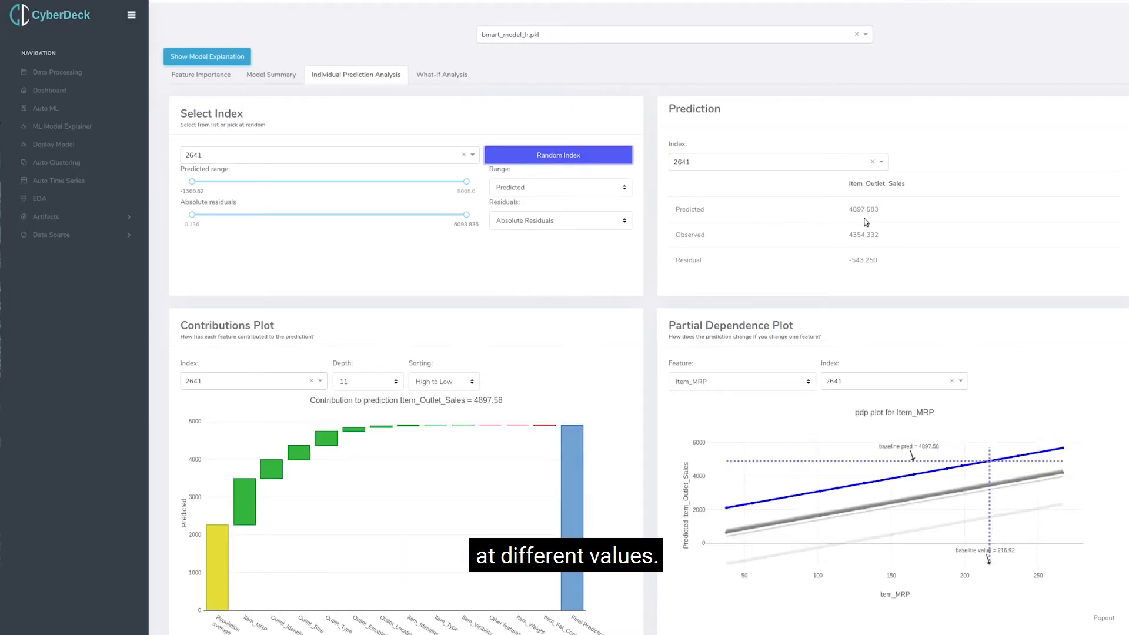
left_click_drag(850, 209, 887, 238)
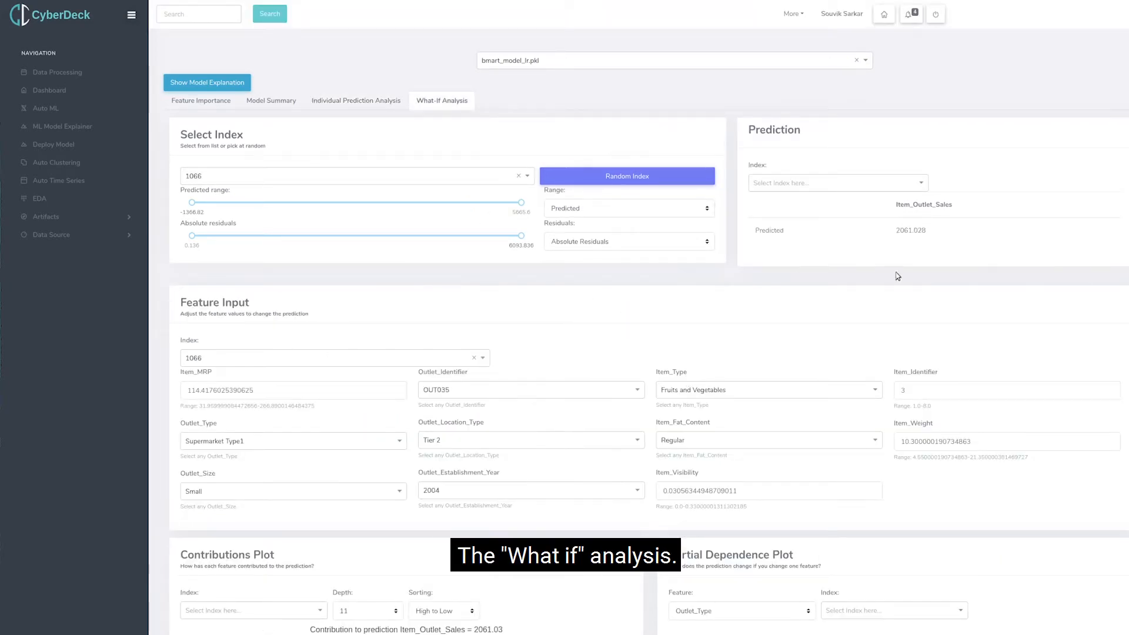
Step: Check the predicted sales for index 1066 in the What-If Analysis, and set Outlet_Identifier to OUT027 to compare the prediction
left_click_drag(903, 231, 935, 233)
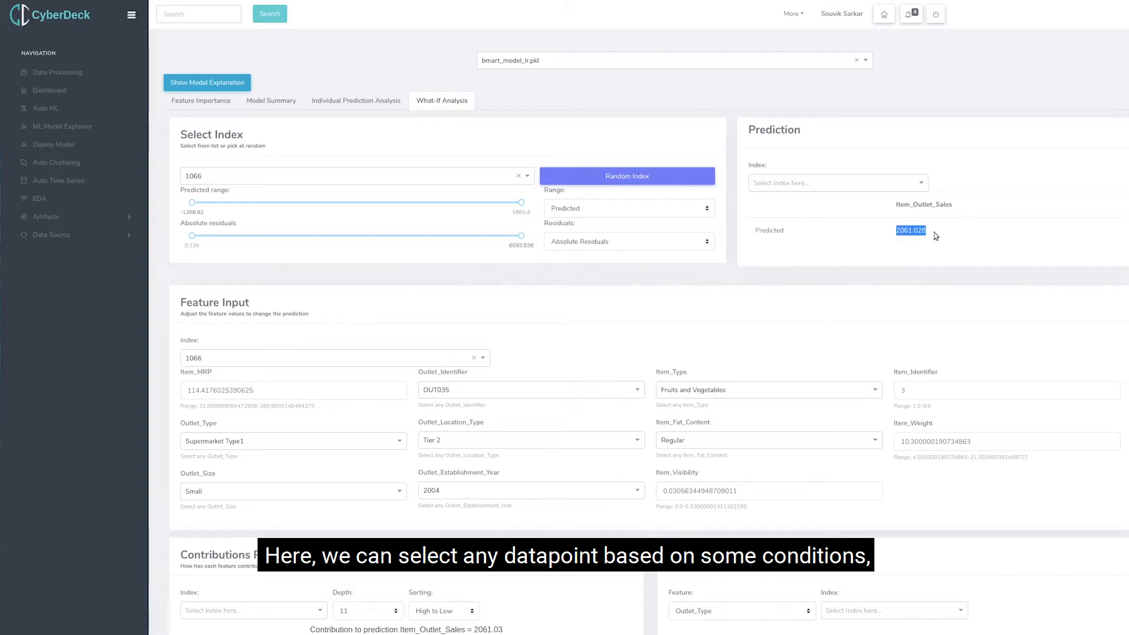
left_click(563, 322)
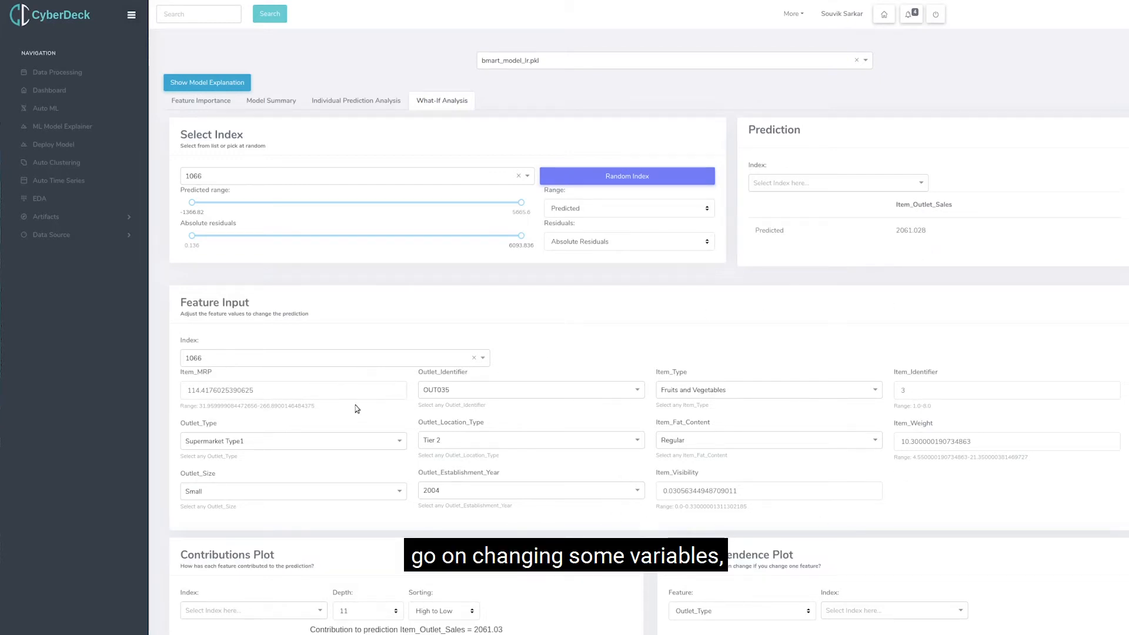
left_click(527, 390)
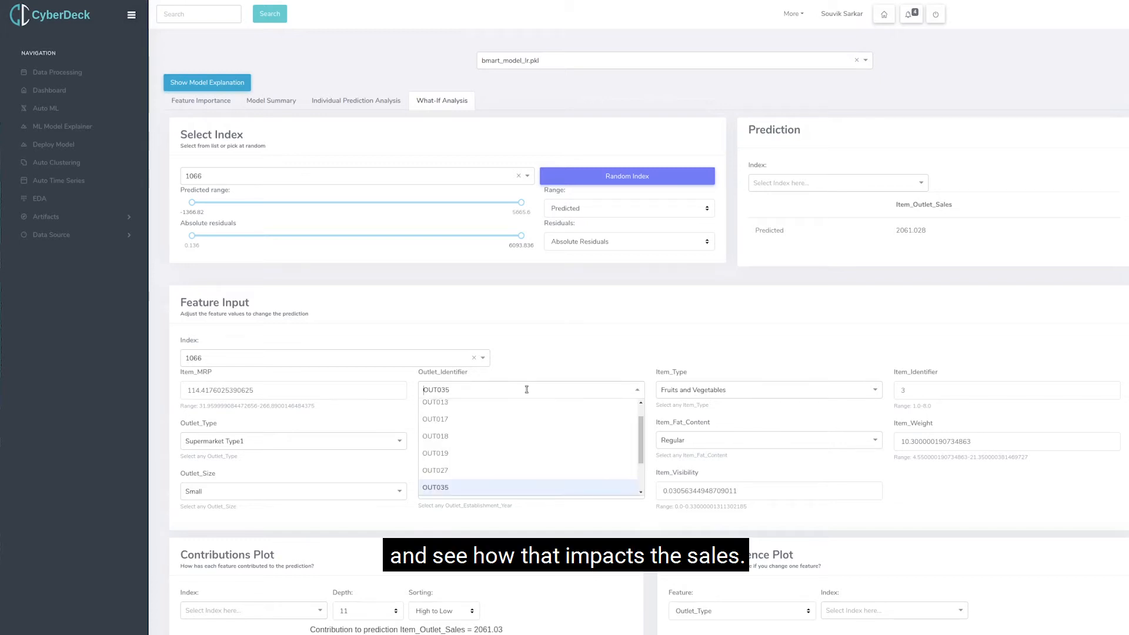
left_click(460, 475)
left_click_drag(894, 229, 910, 228)
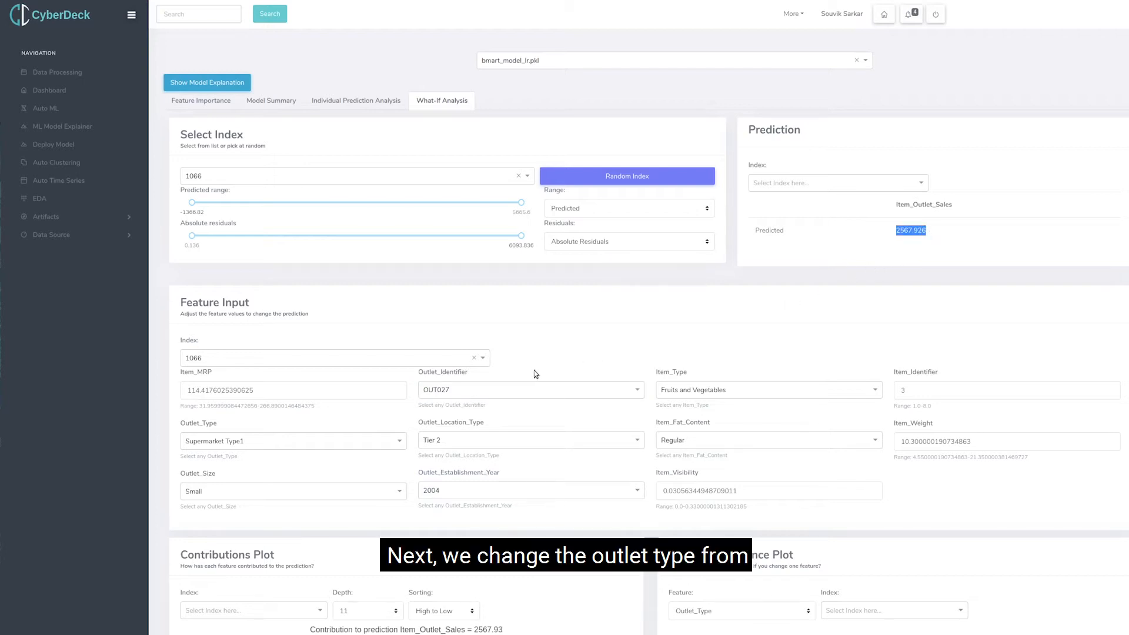
Step: Try Supermarket Type3 and Grocery Store as the Outlet_Type, checking the predicted sales for each, and return to Supermarket Type1
left_click(289, 442)
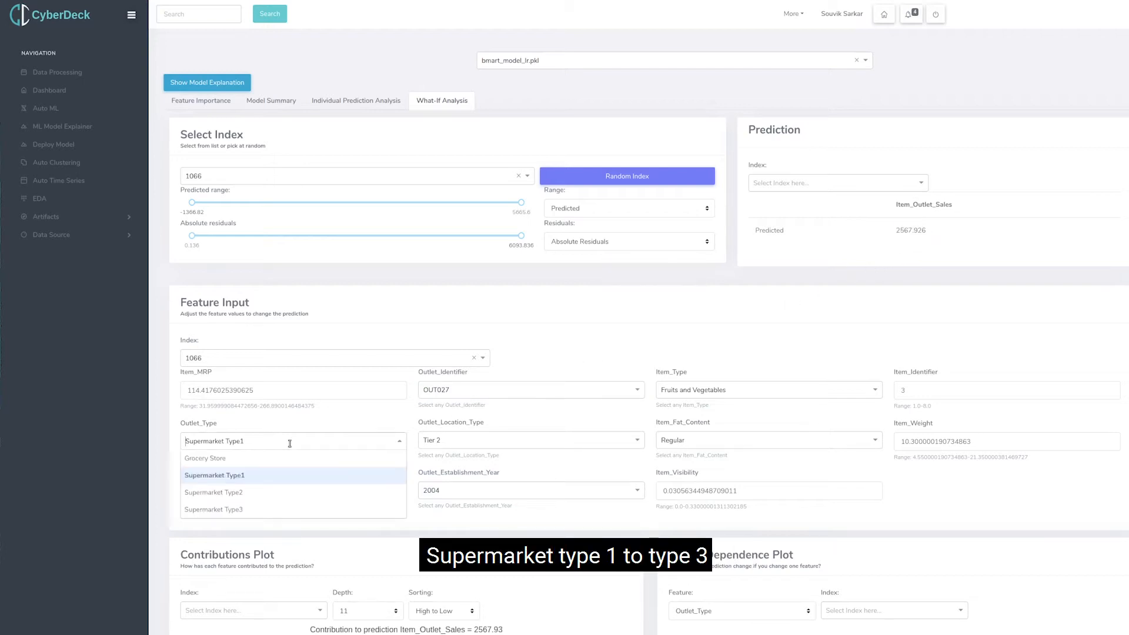
left_click(257, 514)
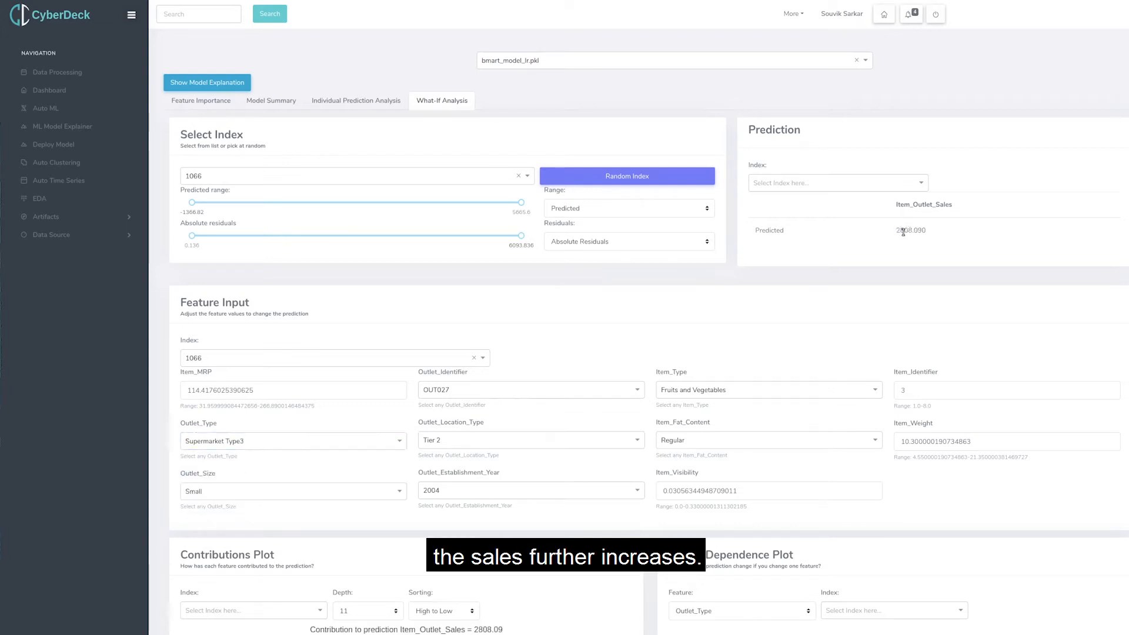
left_click_drag(895, 230, 934, 235)
left_click(207, 448)
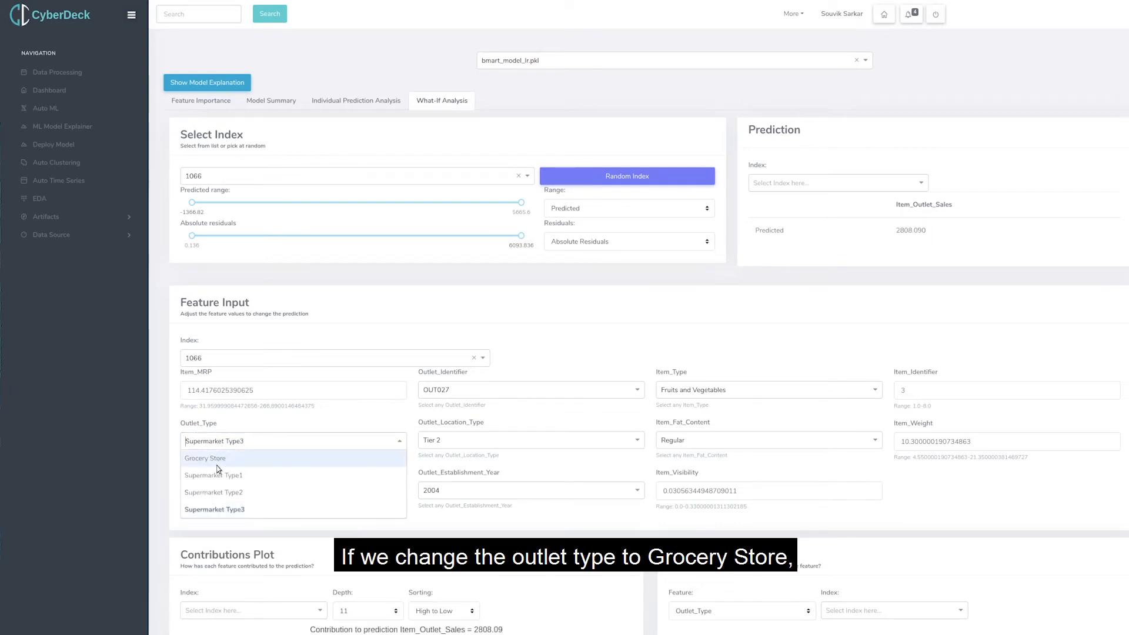
left_click(220, 460)
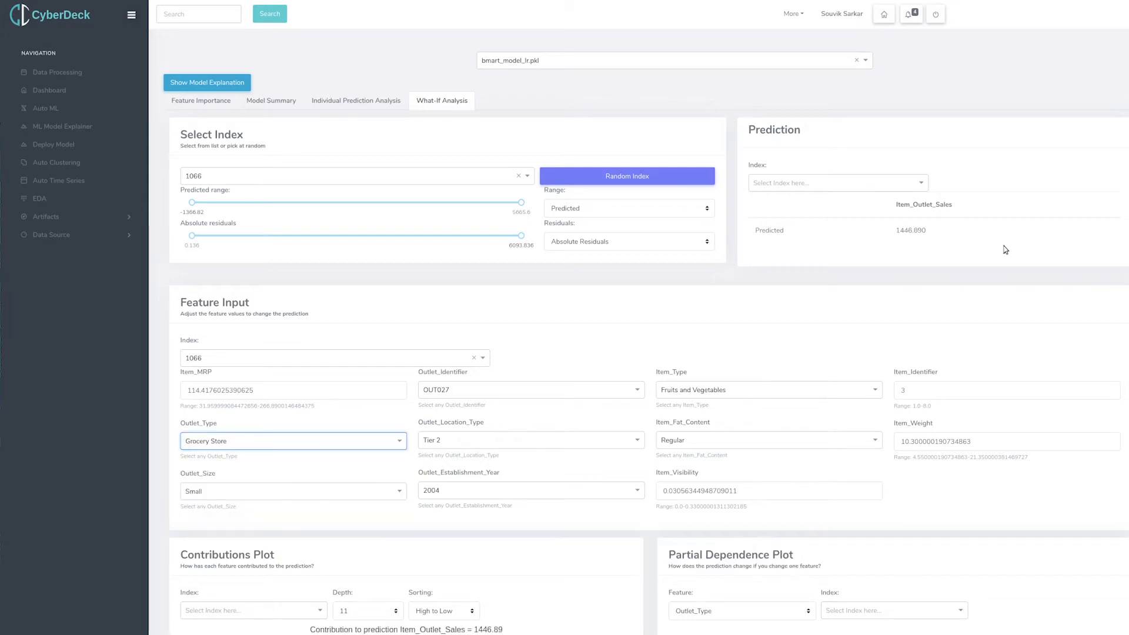
left_click_drag(895, 230, 910, 233)
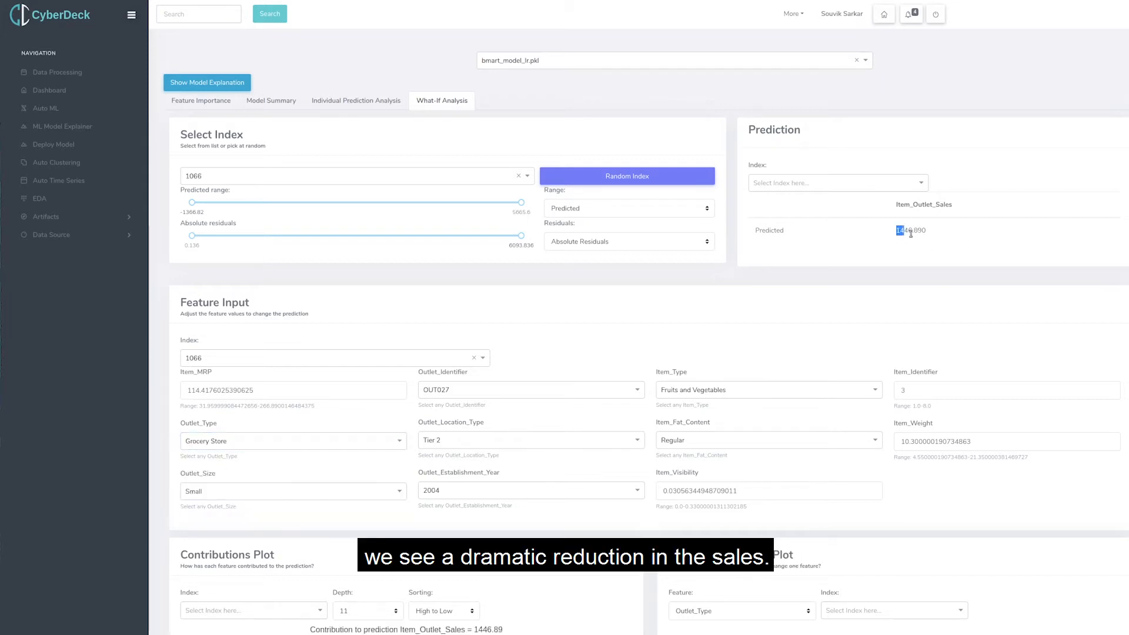
left_click(235, 442)
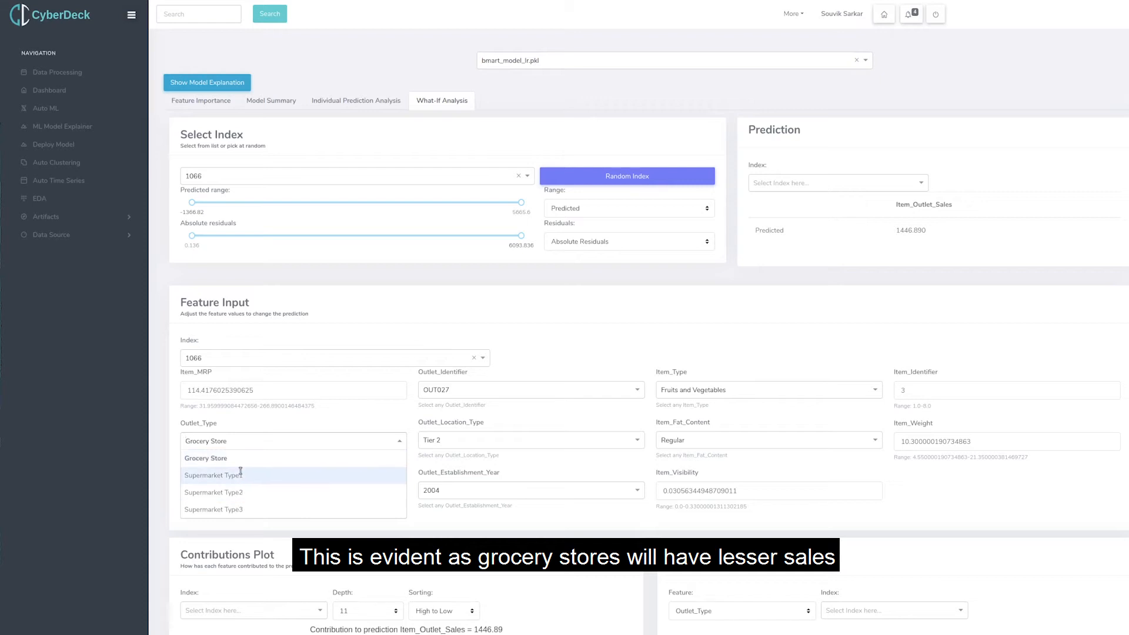
left_click(241, 473)
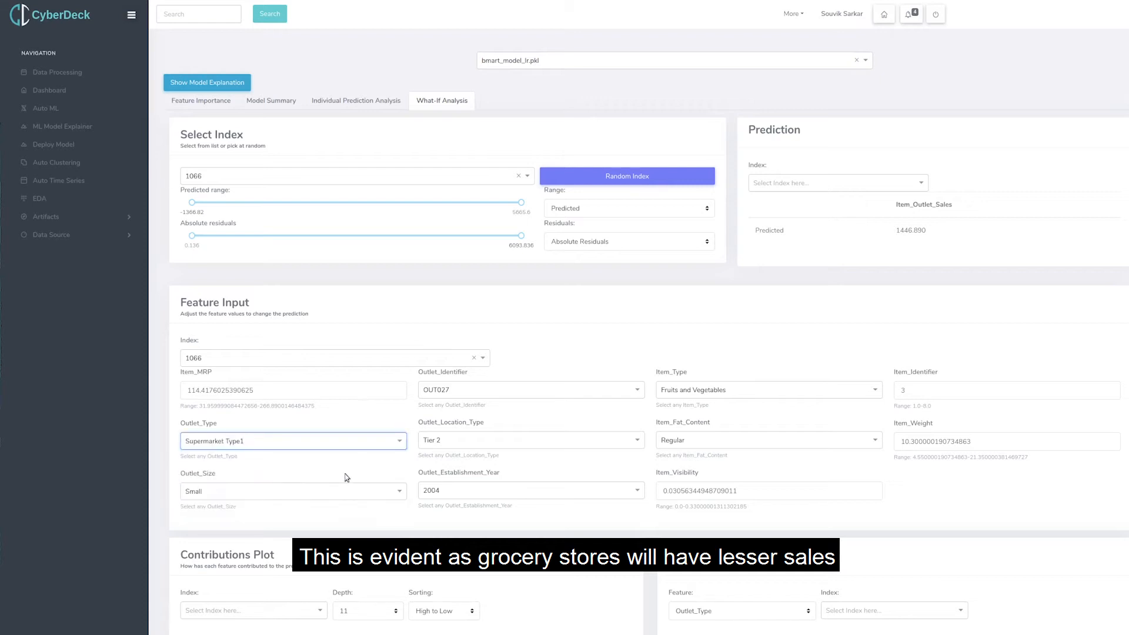
Step: Try LF as the Item_Fat_Content in the feature inputs, and return it to Regular
left_click(729, 445)
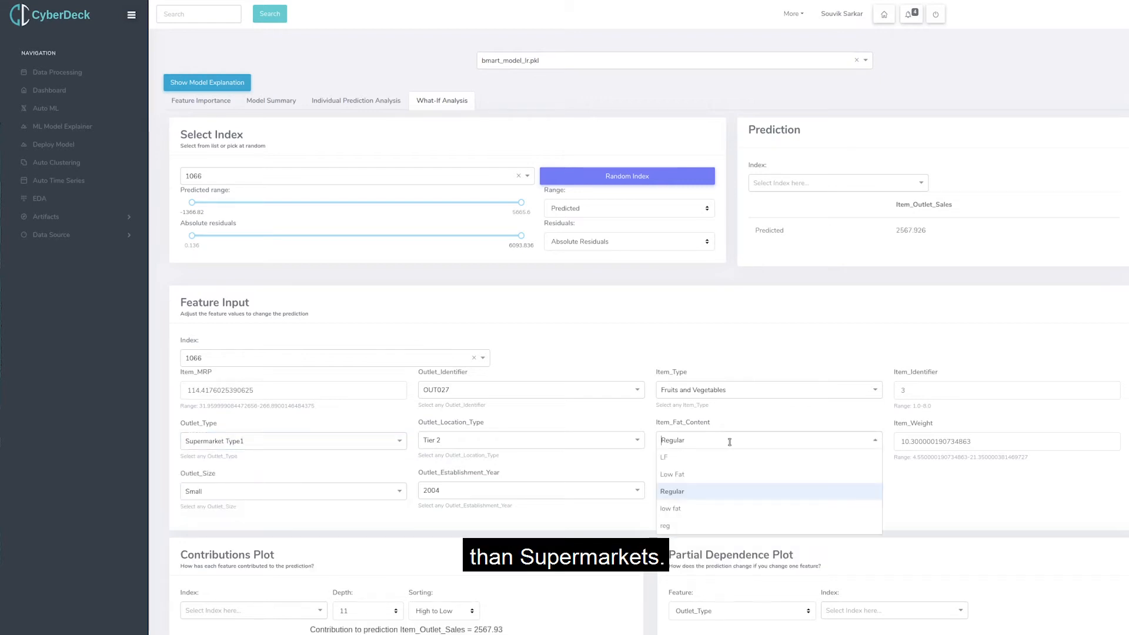
left_click(687, 463)
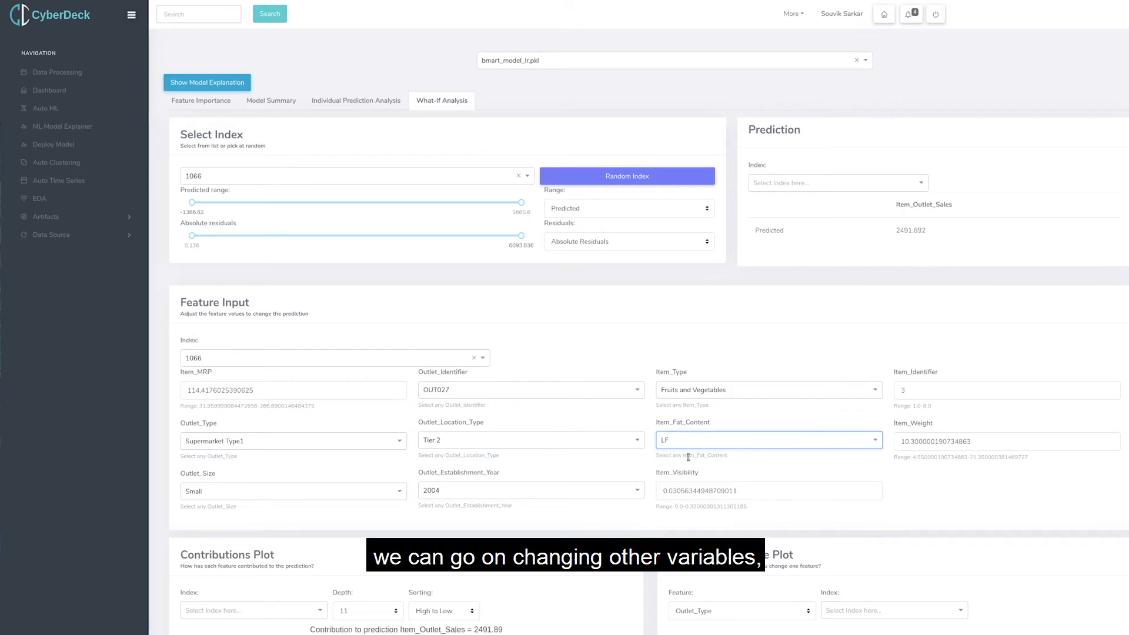
left_click(695, 445)
left_click(800, 490)
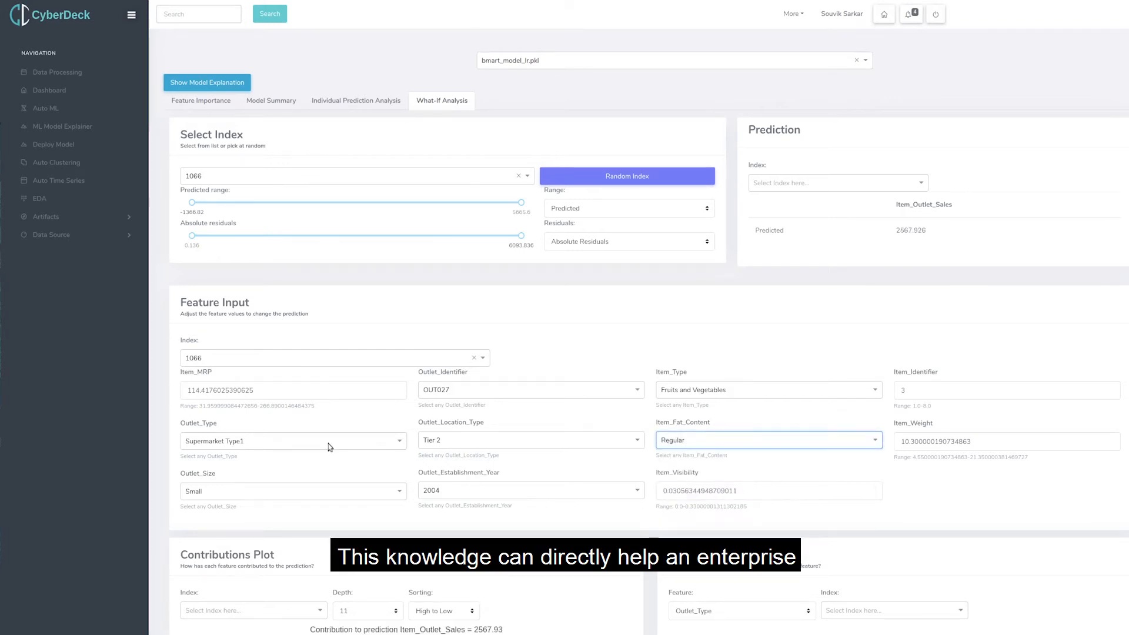
Step: Set Item_MRP to 200 in the feature inputs and check the predicted Item_Outlet_Sales
double_click(221, 391)
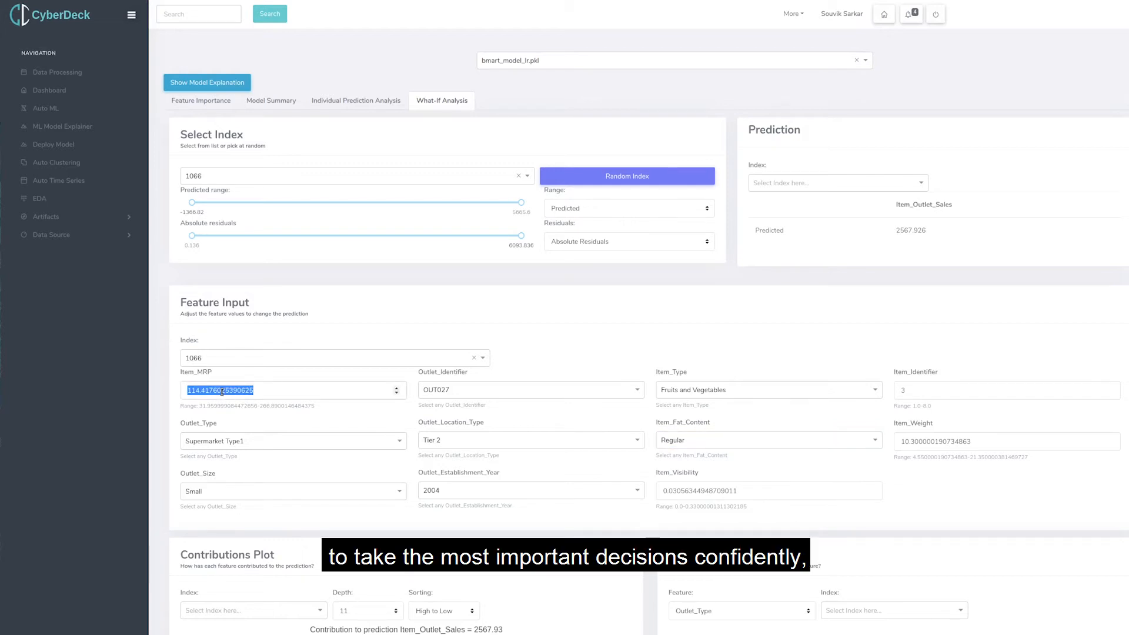
type("200")
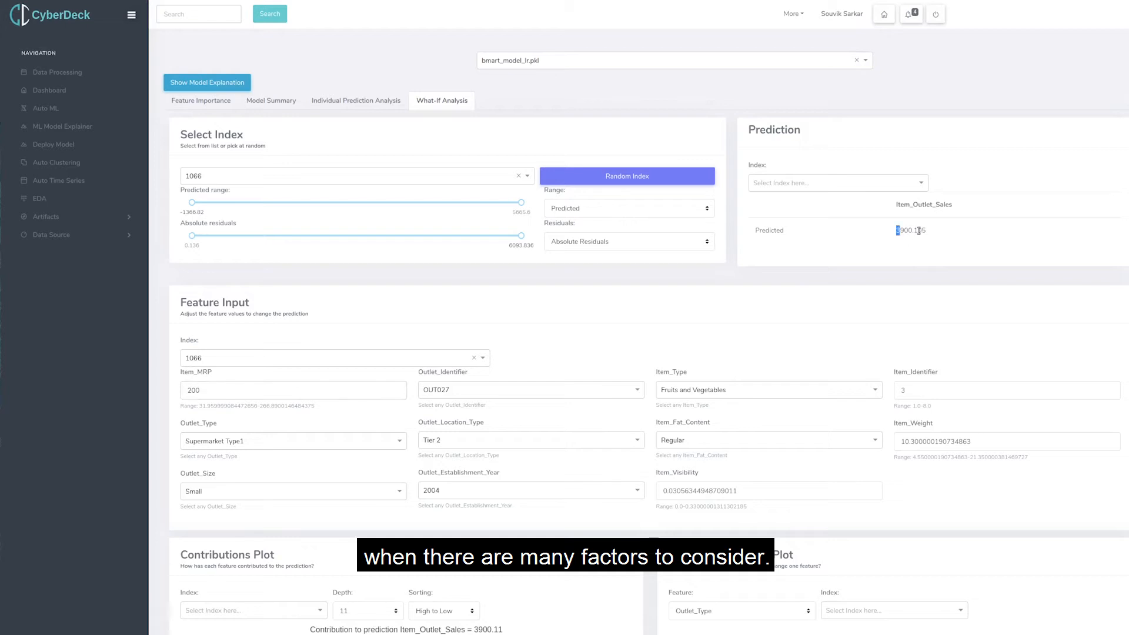
left_click_drag(918, 230, 934, 231)
left_click(831, 306)
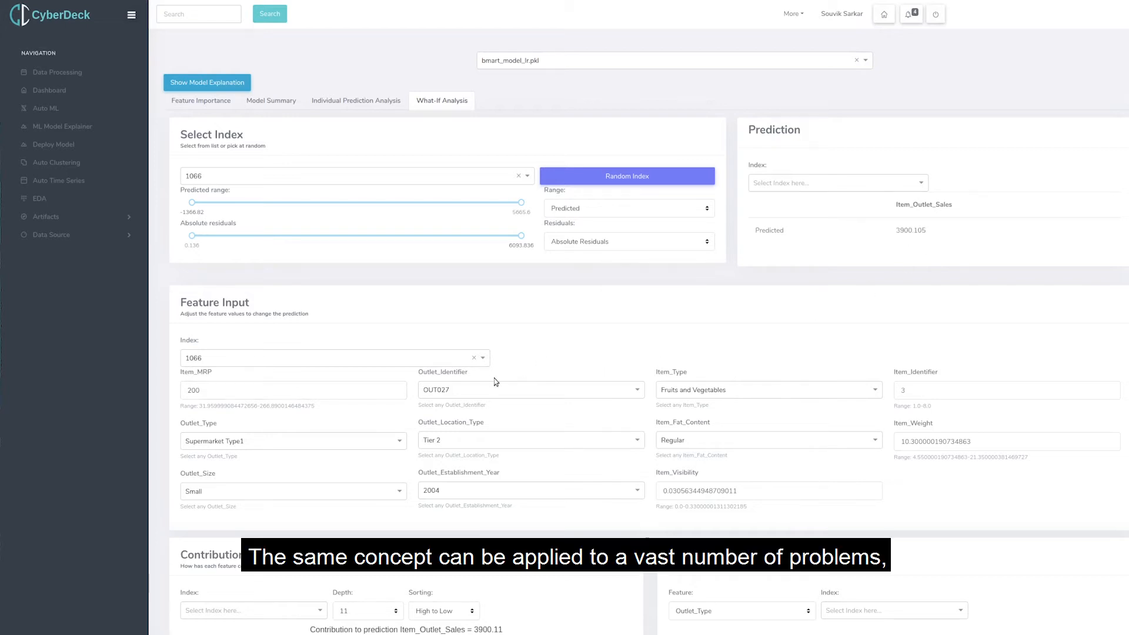
Step: Set Outlet_Establishment_Year to 1987 in the feature inputs, keeping Fruits and Vegetables as the Item_Type
left_click(581, 488)
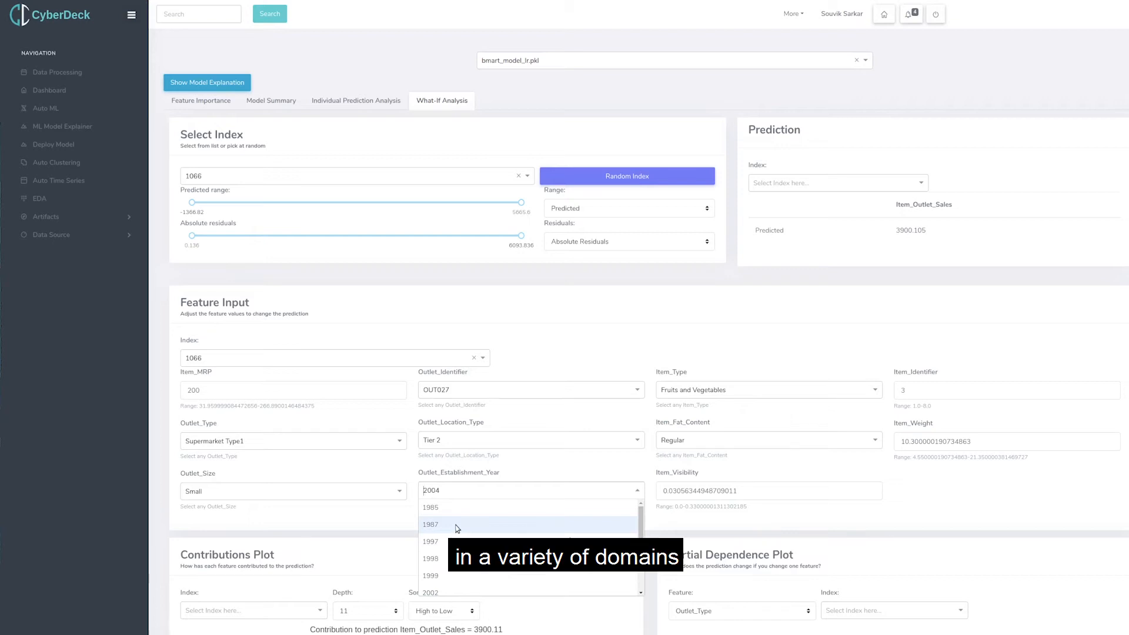
left_click(457, 525)
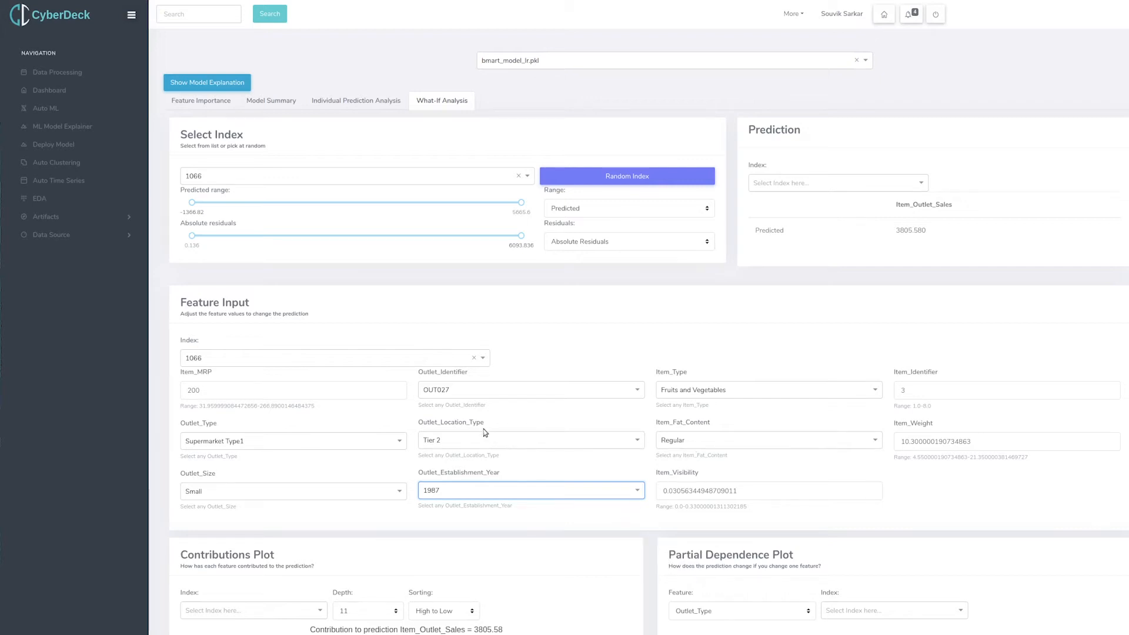
left_click(768, 389)
left_click(793, 332)
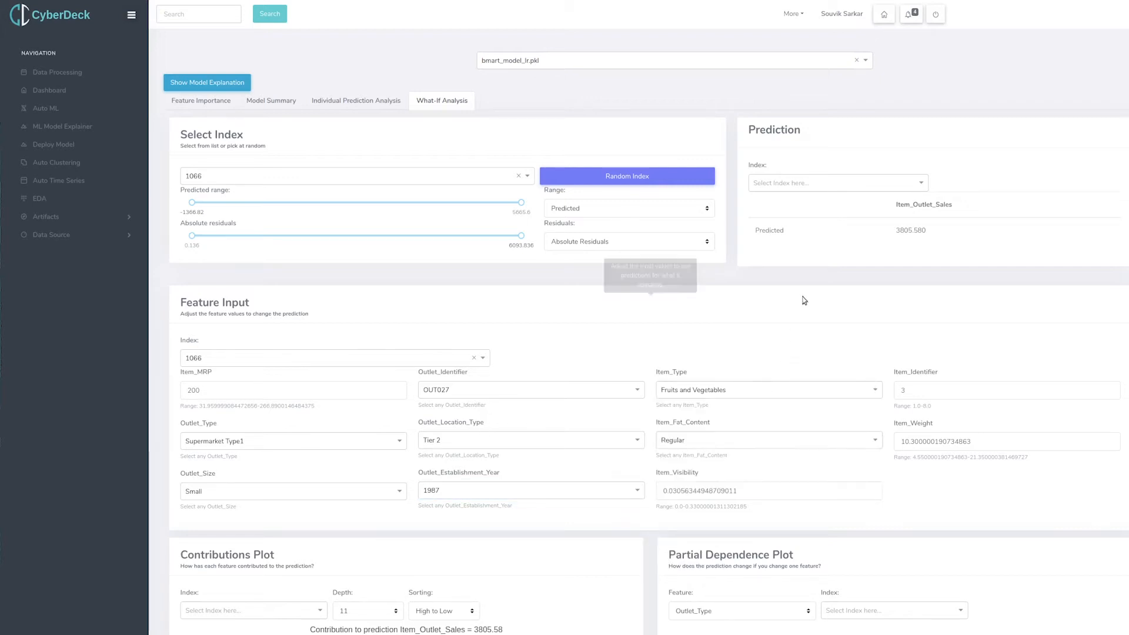
Step: Set Item_Weight to 15 in the feature inputs, and review the predicted sales and the plots below
left_click_drag(900, 441, 973, 441)
type("15")
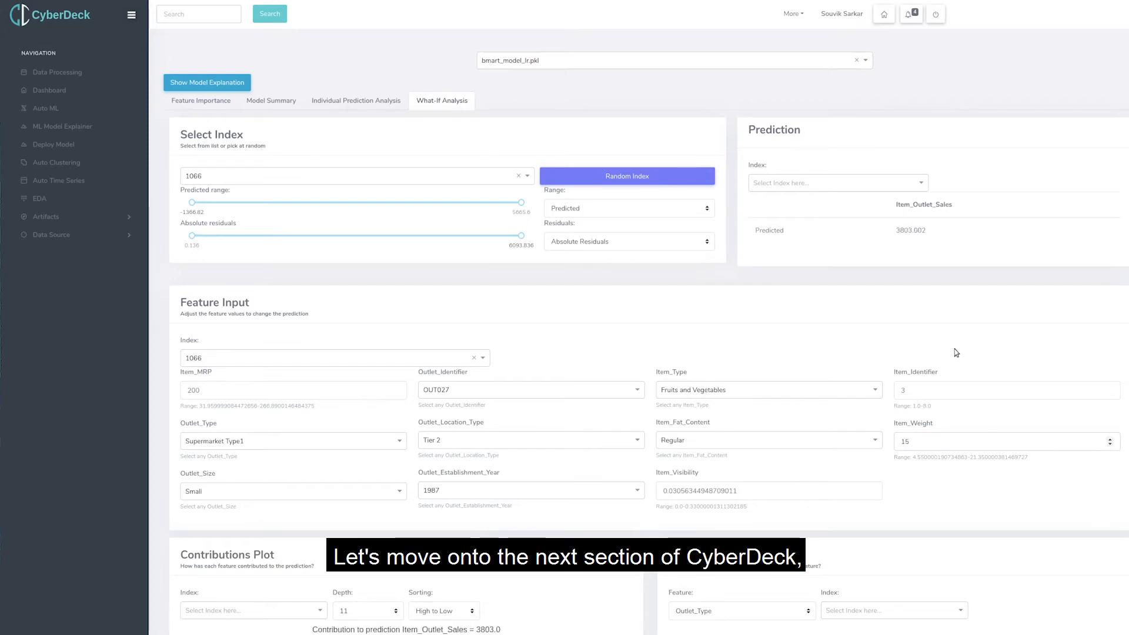
left_click_drag(895, 230, 922, 231)
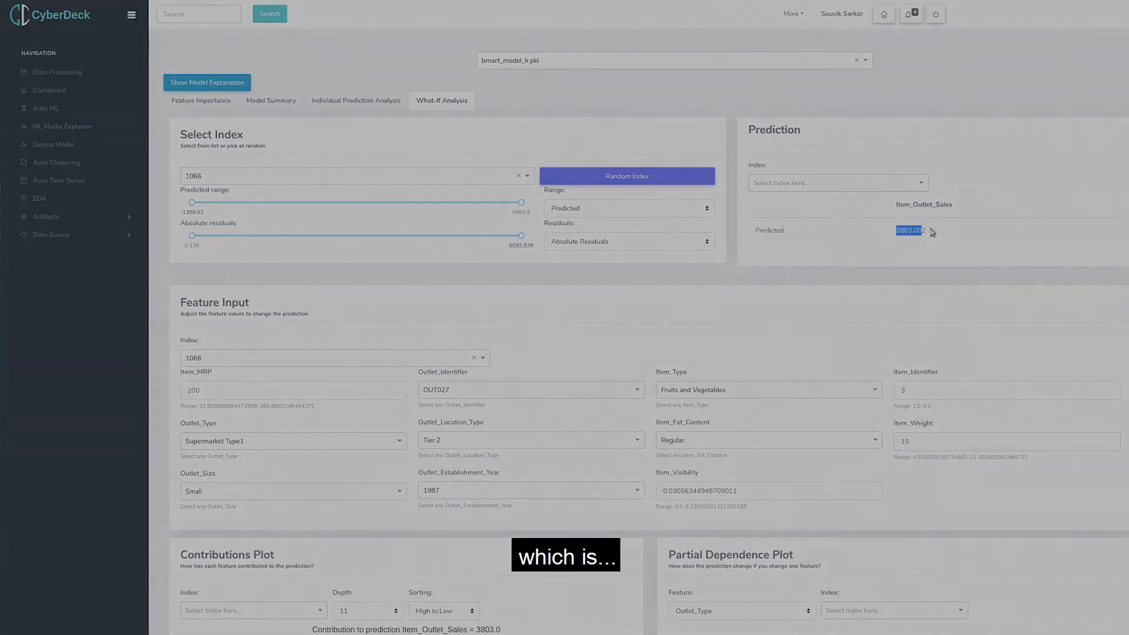
scroll(686, 445, "down", 5)
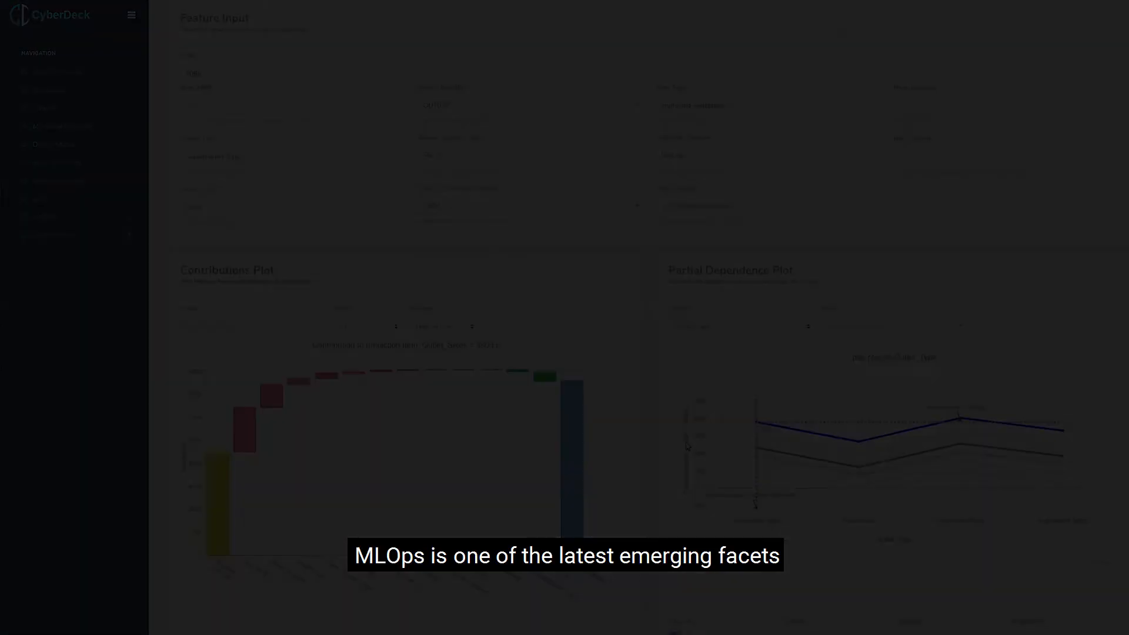